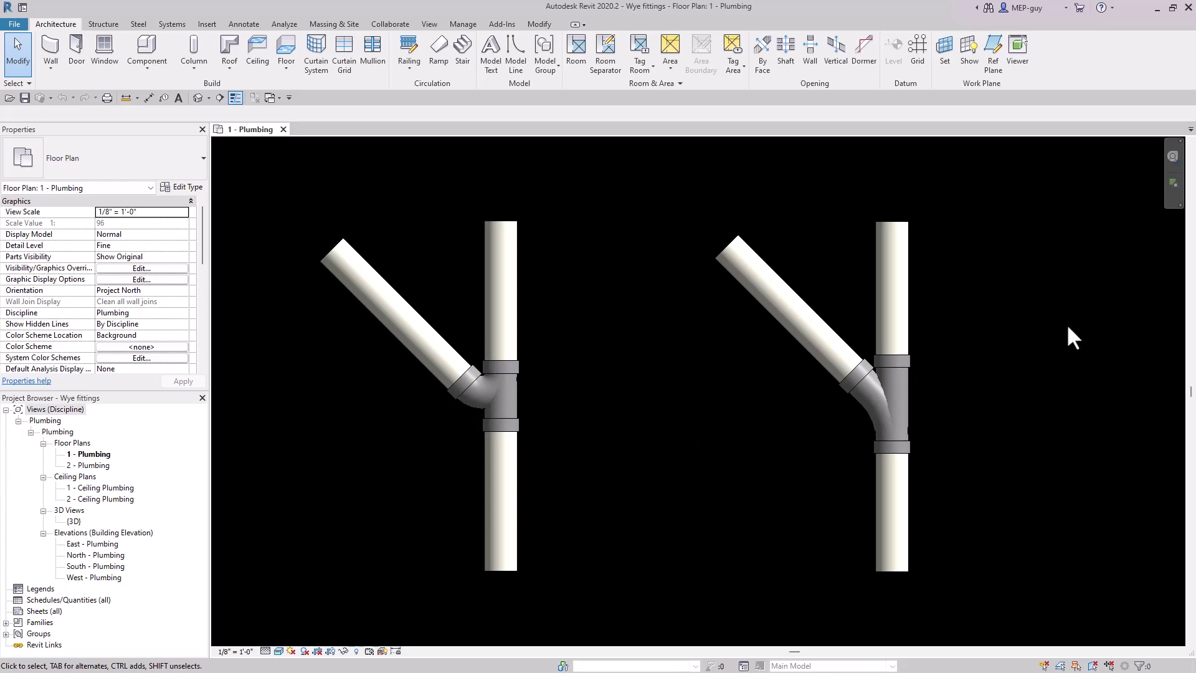
- Draw a vertical 4" PVC - DWV pipe at 9' 0" middle elevation in an empty area of the plan
middle_click_drag(1066, 336, 349, 339)
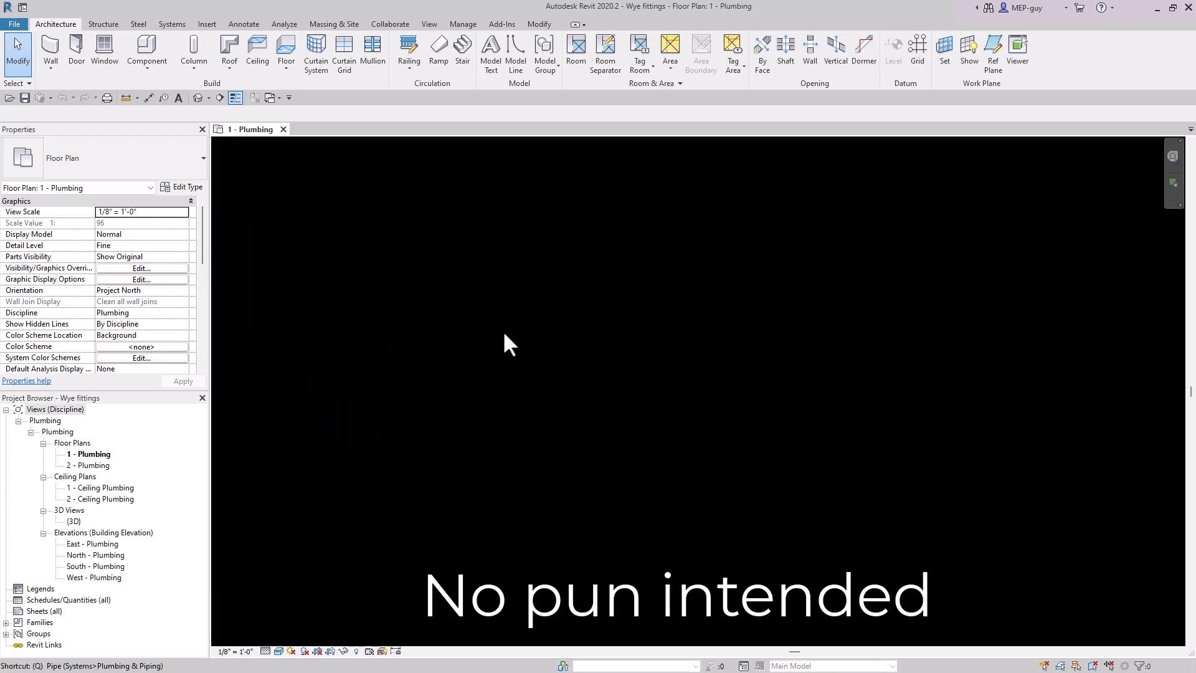
left_click(475, 553)
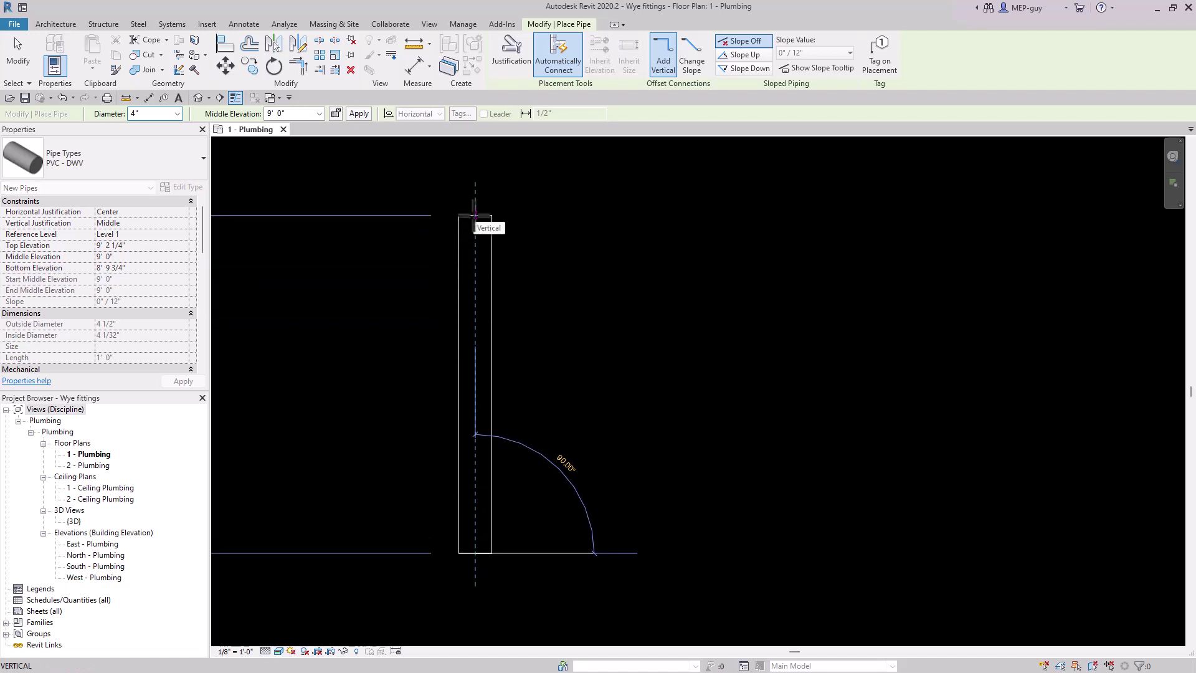
left_click(475, 216)
key("Escape")
key("Escape")
- Draw a 4" branch pipe at 45° from the upper left, ending just short of the vertical pipe's centerline so it connects
key("p")
key("i")
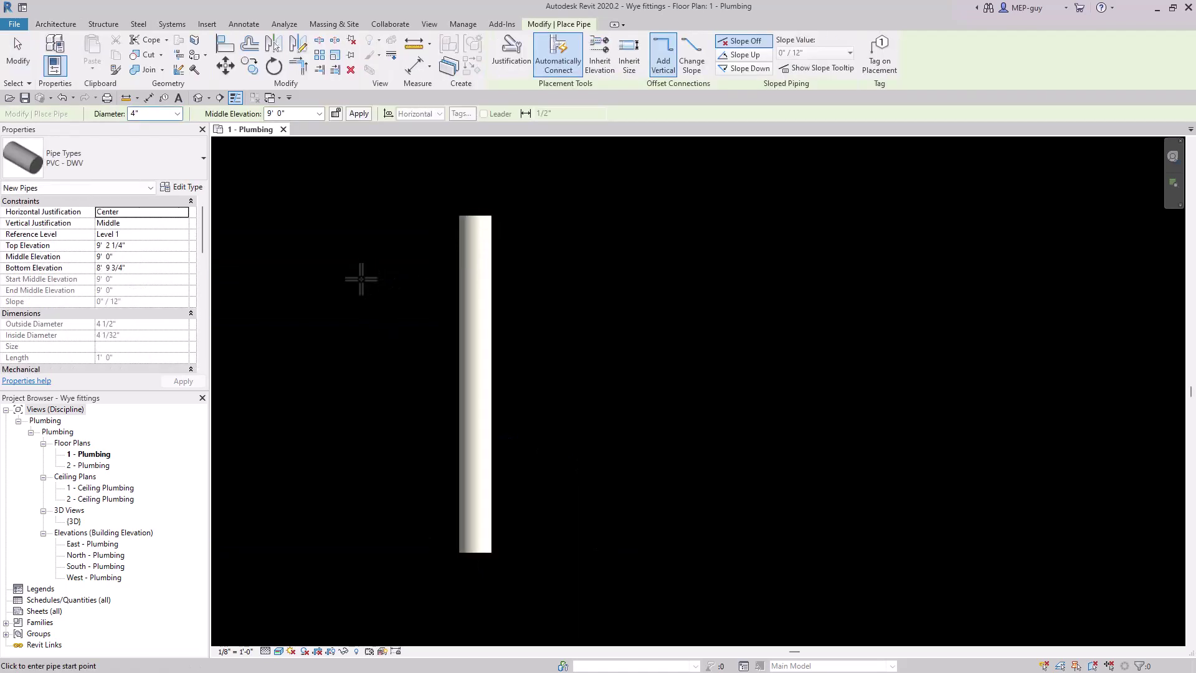
left_click(346, 269)
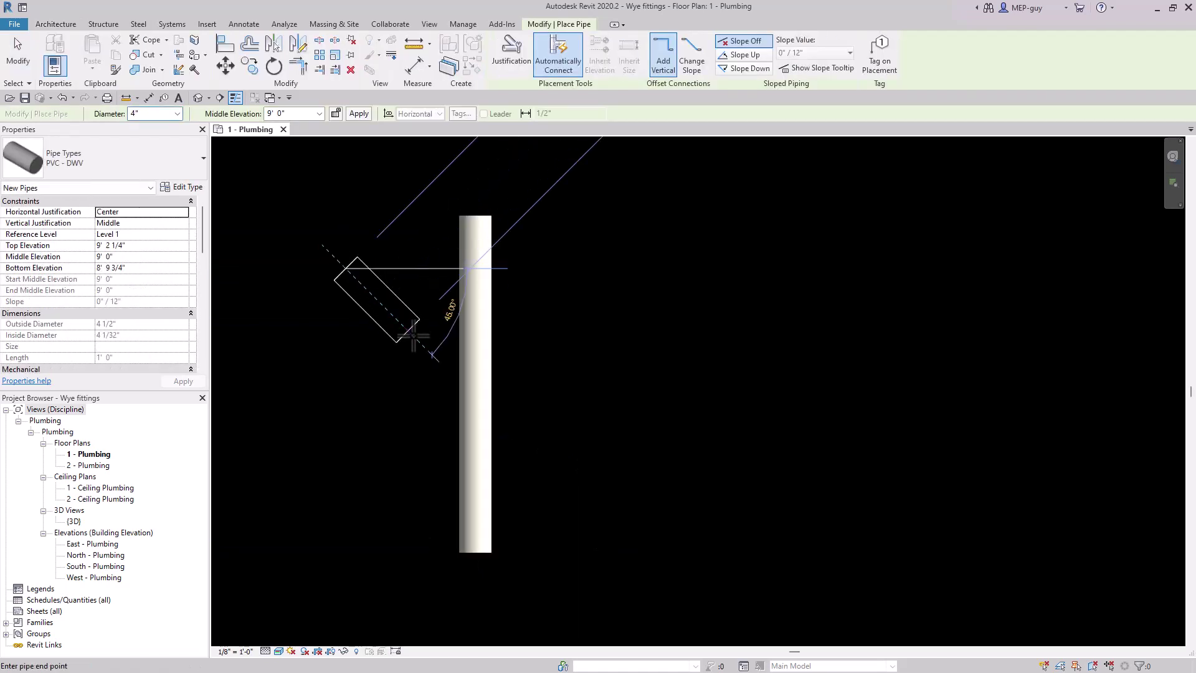
left_click(461, 383)
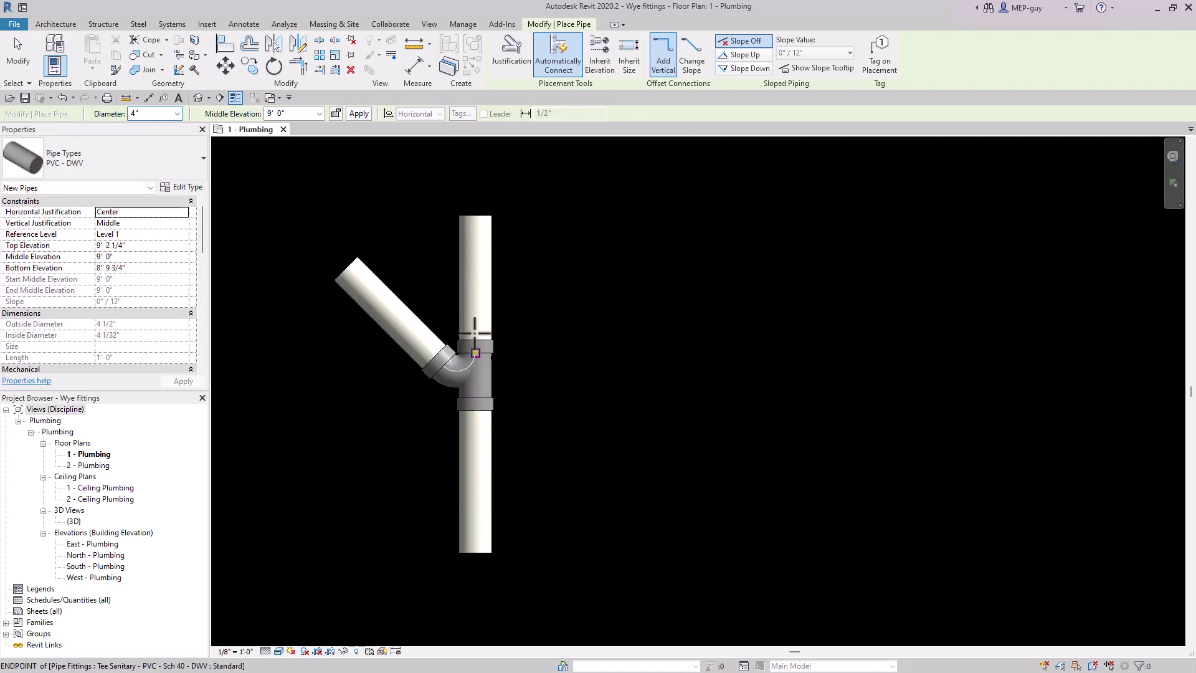
key("Escape")
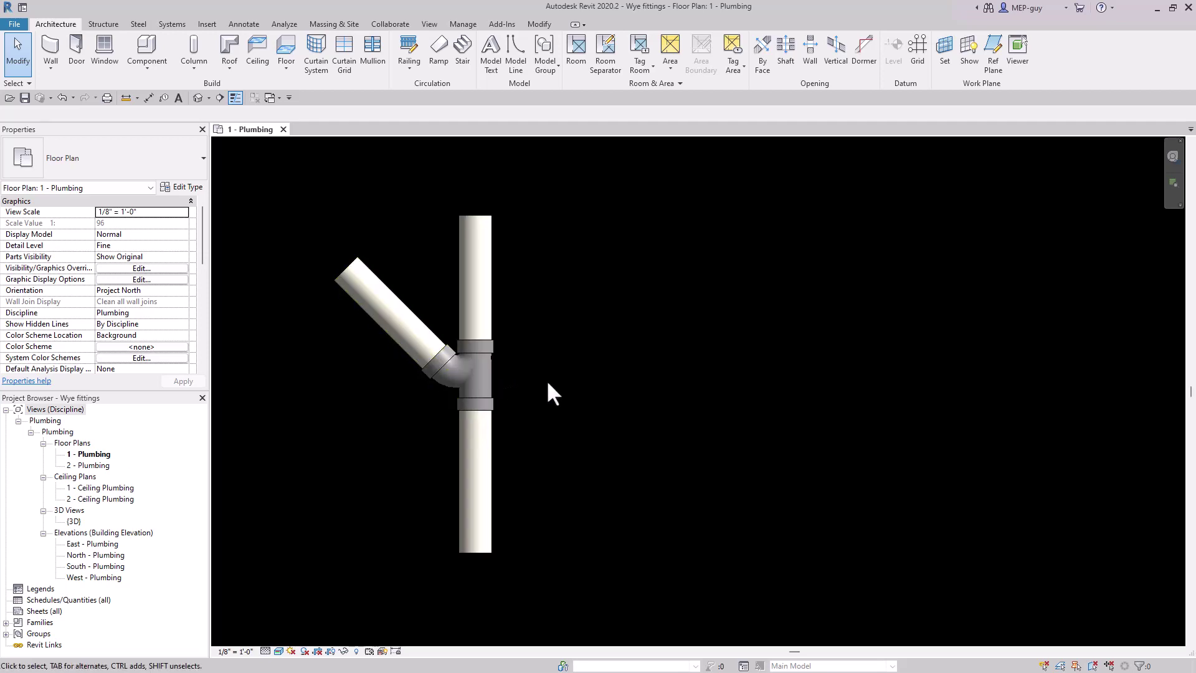
- Draw a second vertical 4" pipe to the right of the first assembly, matching the first pipe's height
key("p")
key("i")
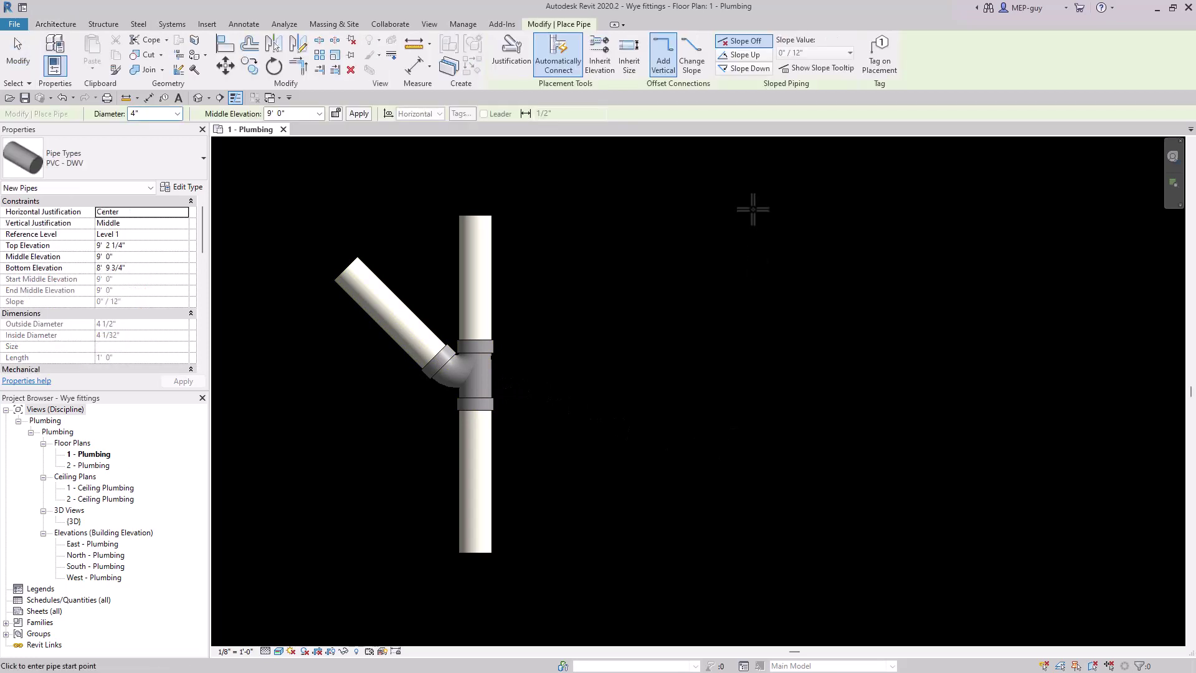
left_click(761, 216)
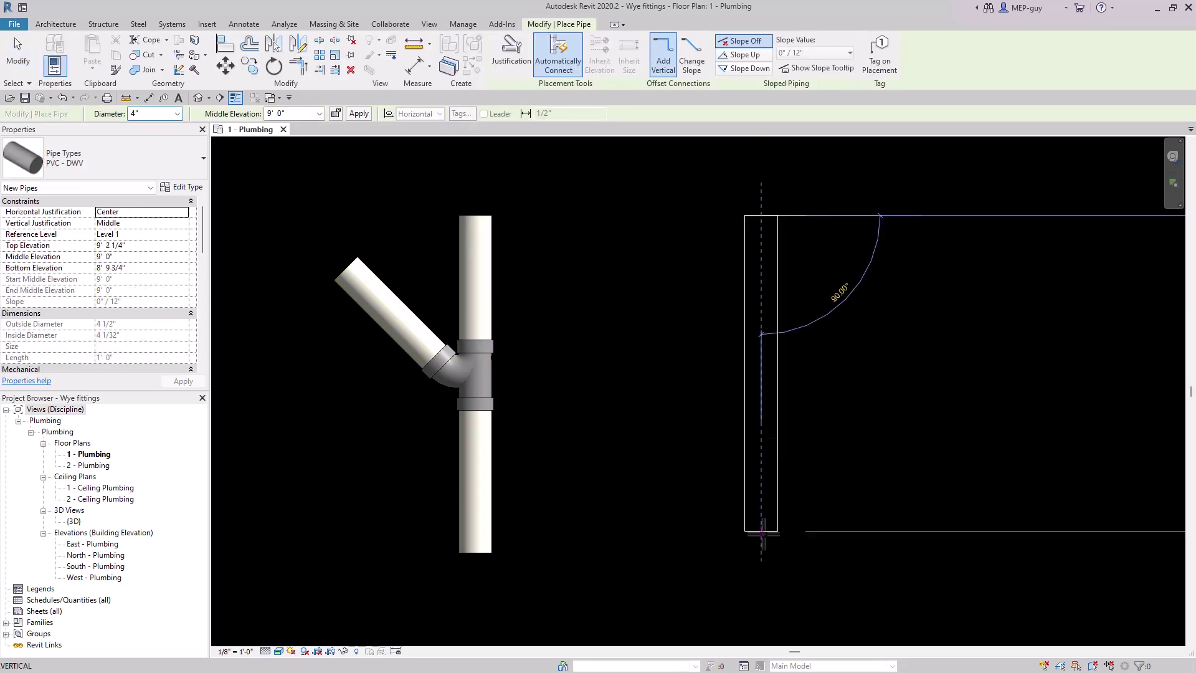
left_click(761, 552)
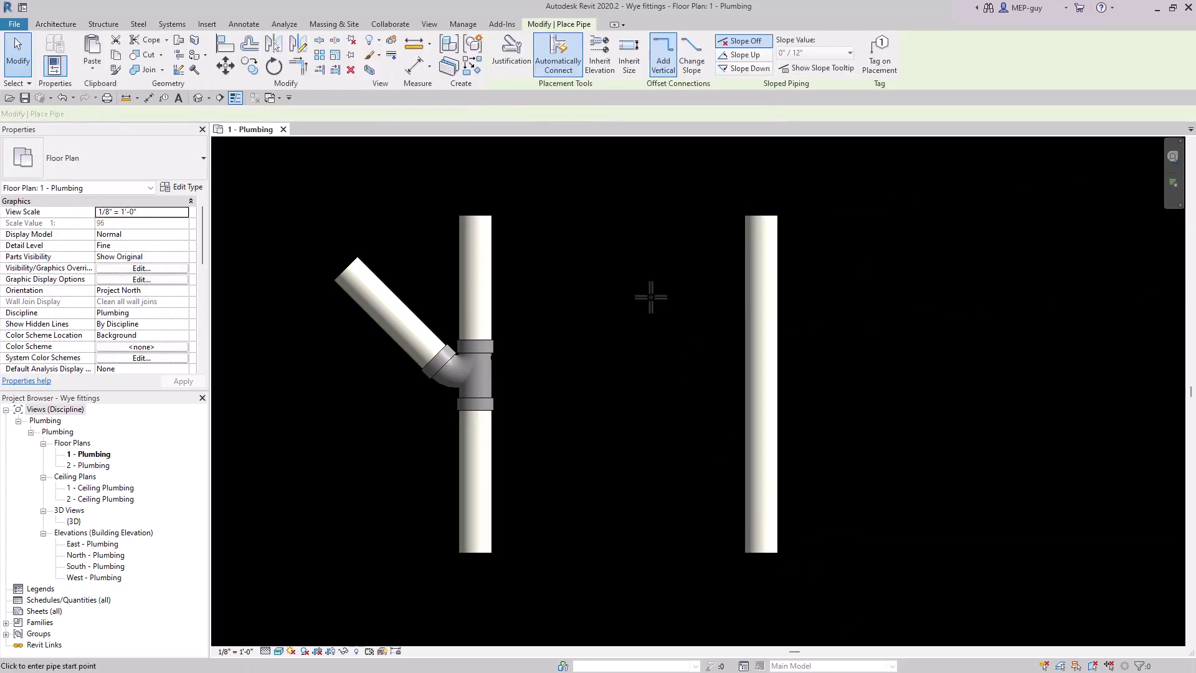
- Draw a diagonal 4" branch from the upper left into the near edge of the second vertical pipe and check the resulting fitting's type
left_click(654, 275)
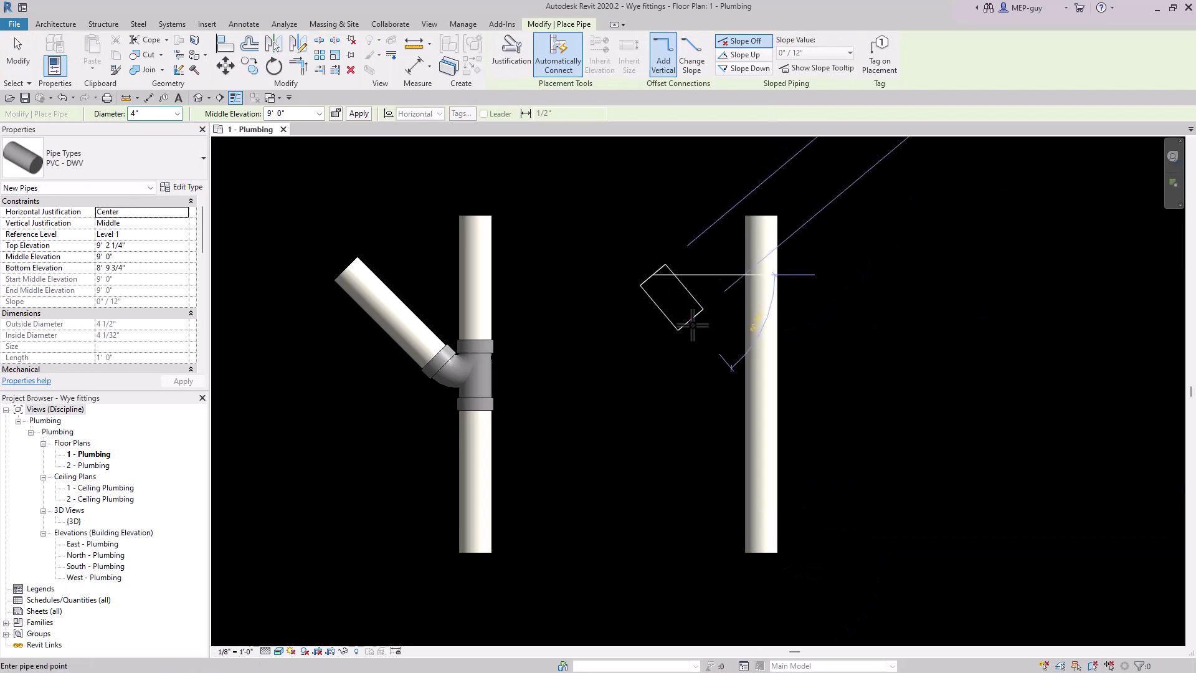
left_click(744, 368)
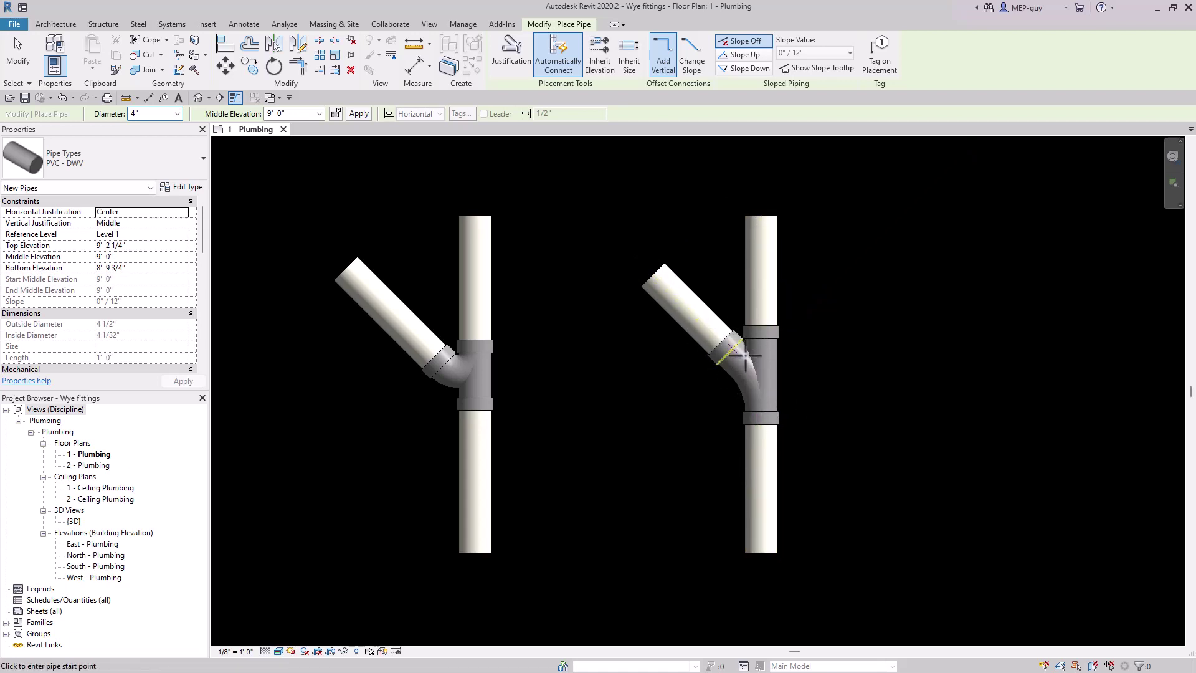
key("Escape")
key("Escape")
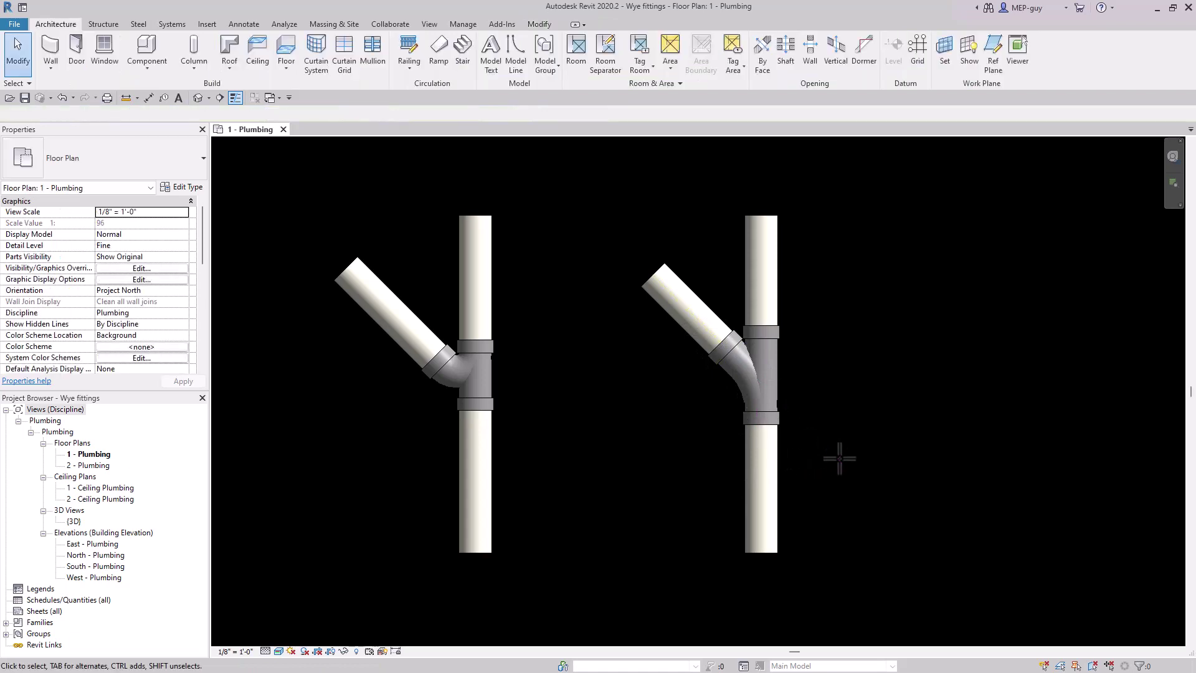
left_click(775, 353)
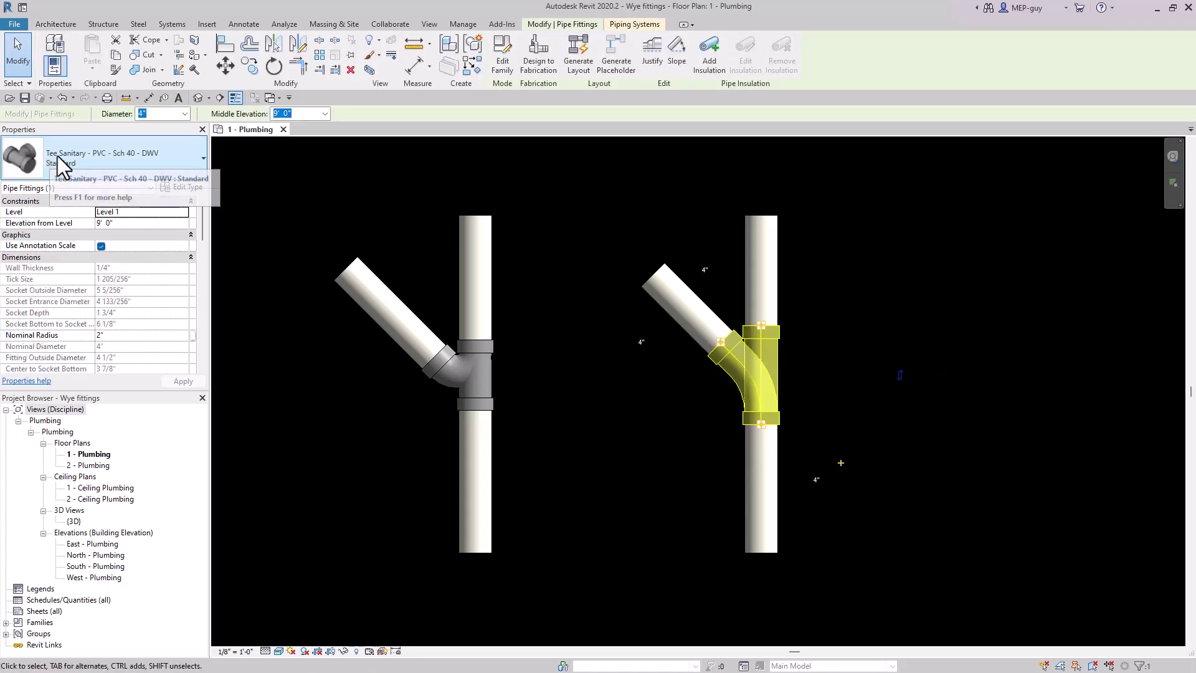
left_click(937, 287)
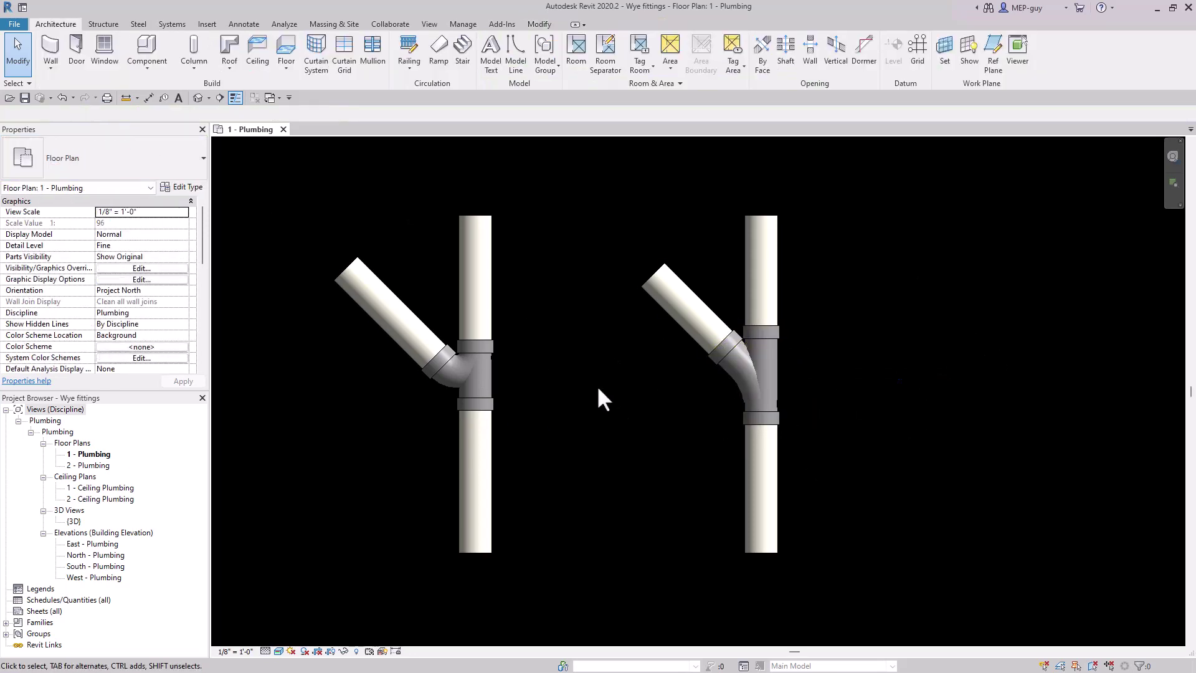
- Delete the sanitary tee fitting from the first pipe assembly
middle_click_drag(621, 409, 683, 408)
scroll(741, 363, "up", 2)
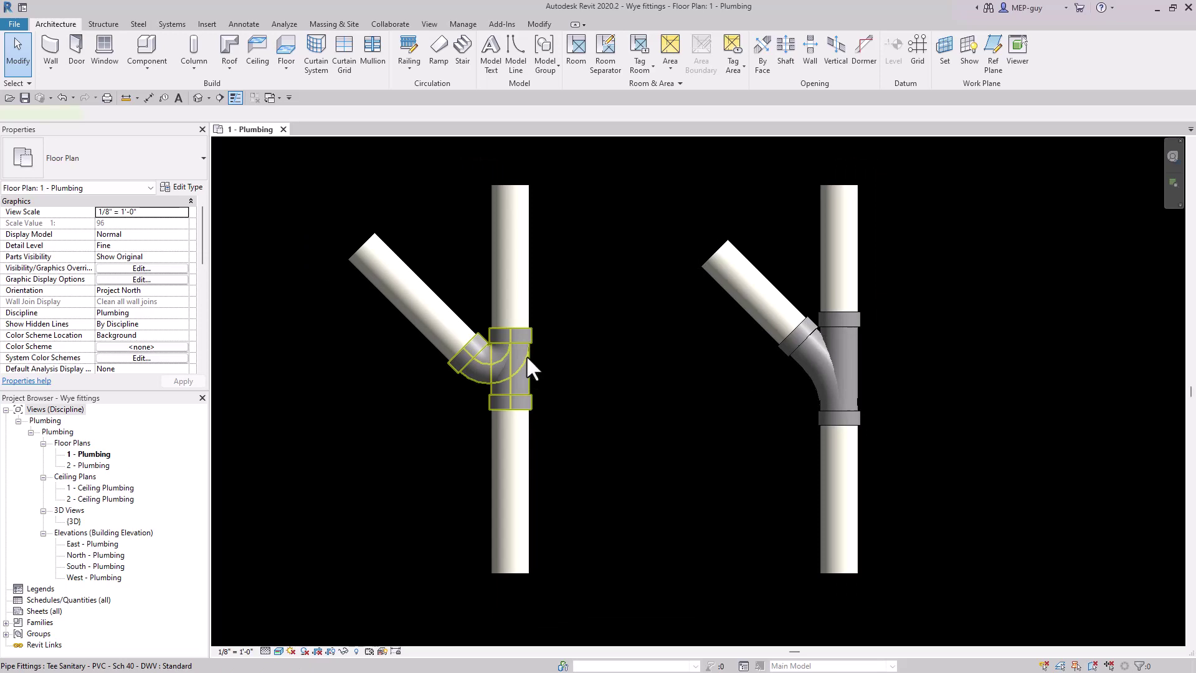
left_click(527, 358)
key("Delete")
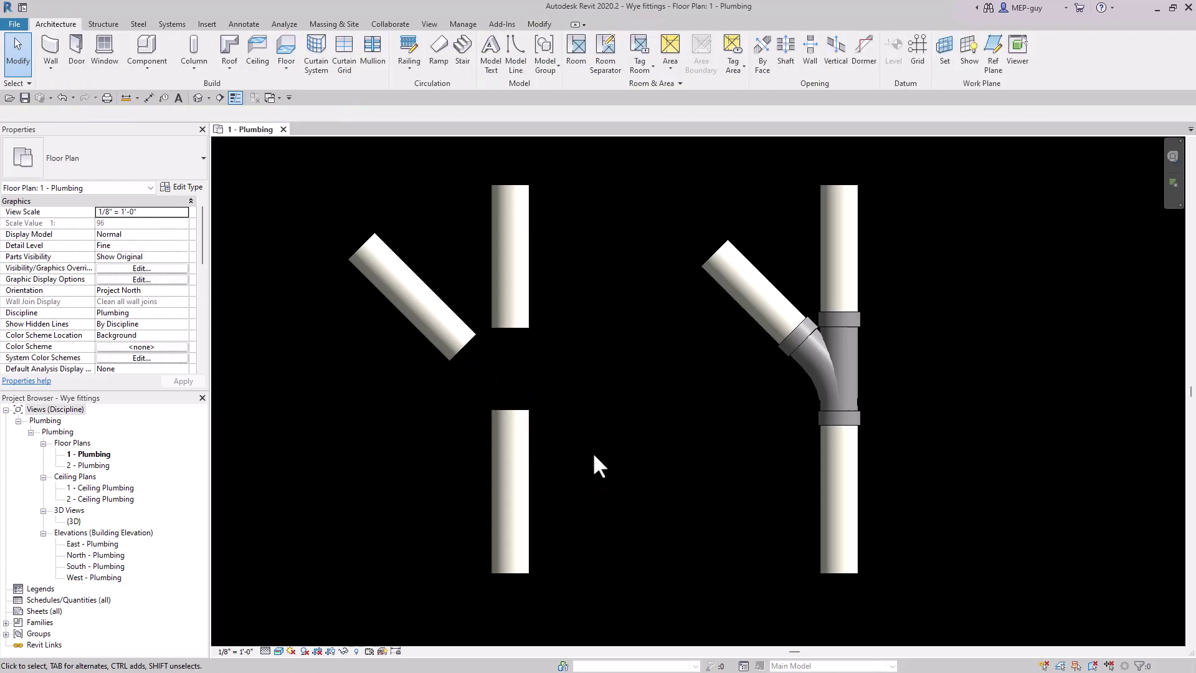
- Join the lower vertical pipe and the diagonal branch of the first assembly into a corner with Trim/Extend
key("t")
key("r")
left_click(510, 443)
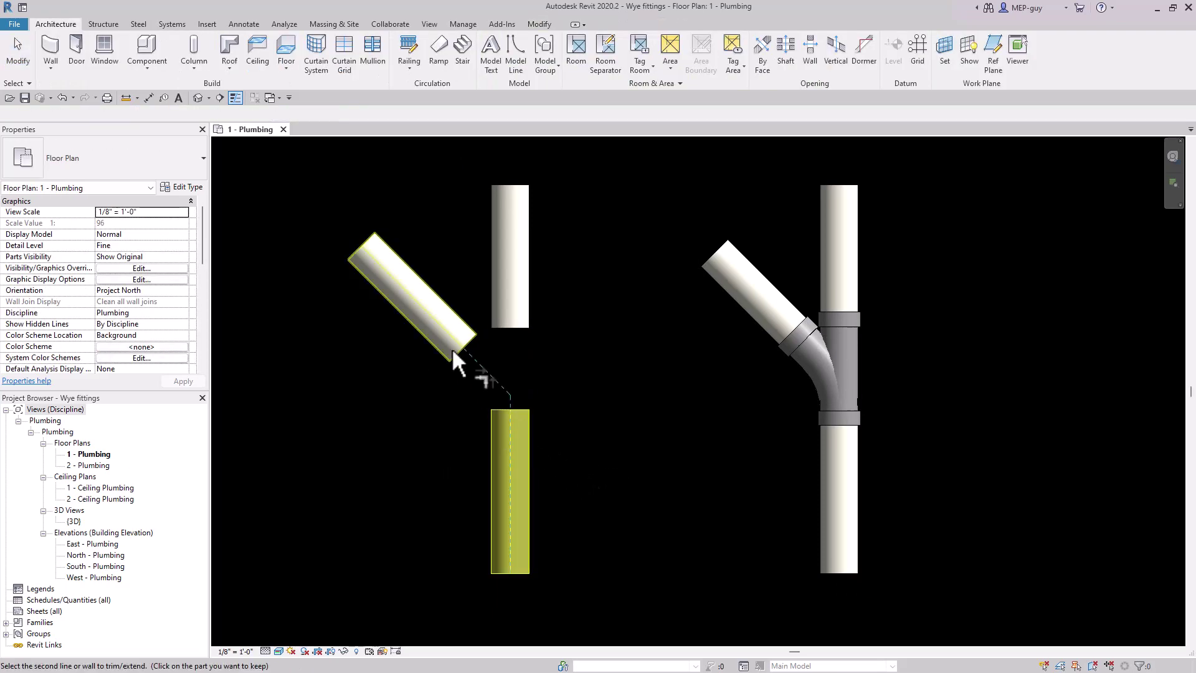
left_click(458, 340)
key("Escape")
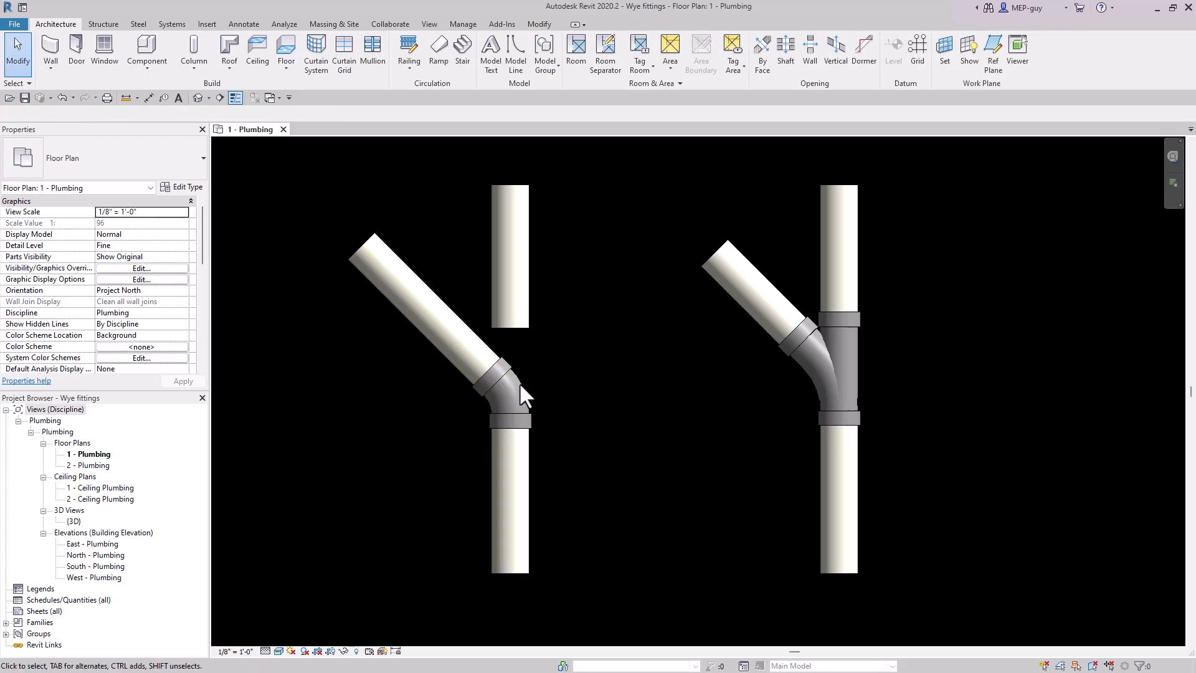
- Convert the first assembly's elbow into a tee and connect the upper vertical pipe's lower end to it
left_click(525, 390)
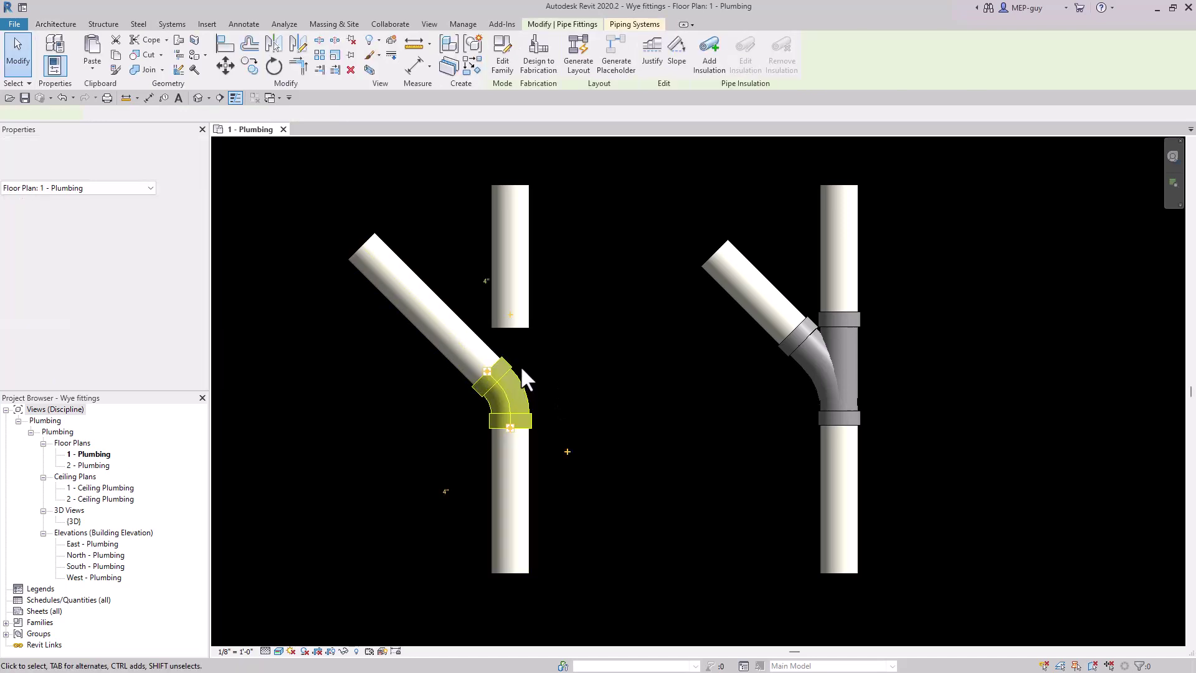
left_click(511, 319)
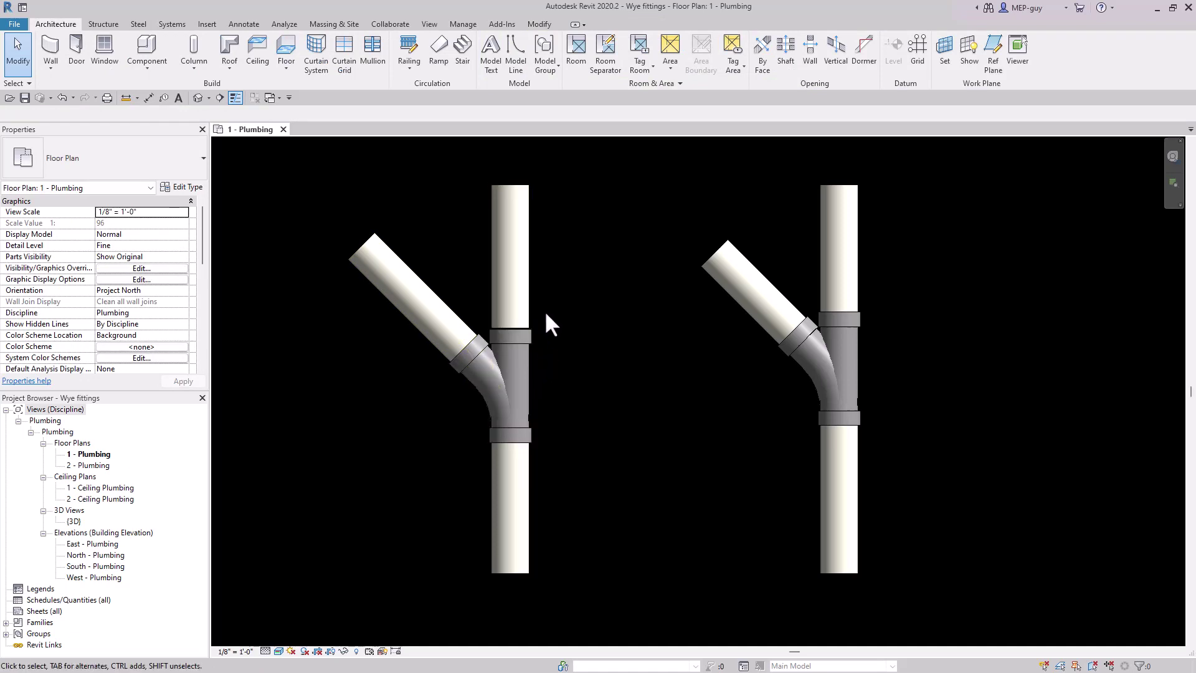
left_click(510, 325)
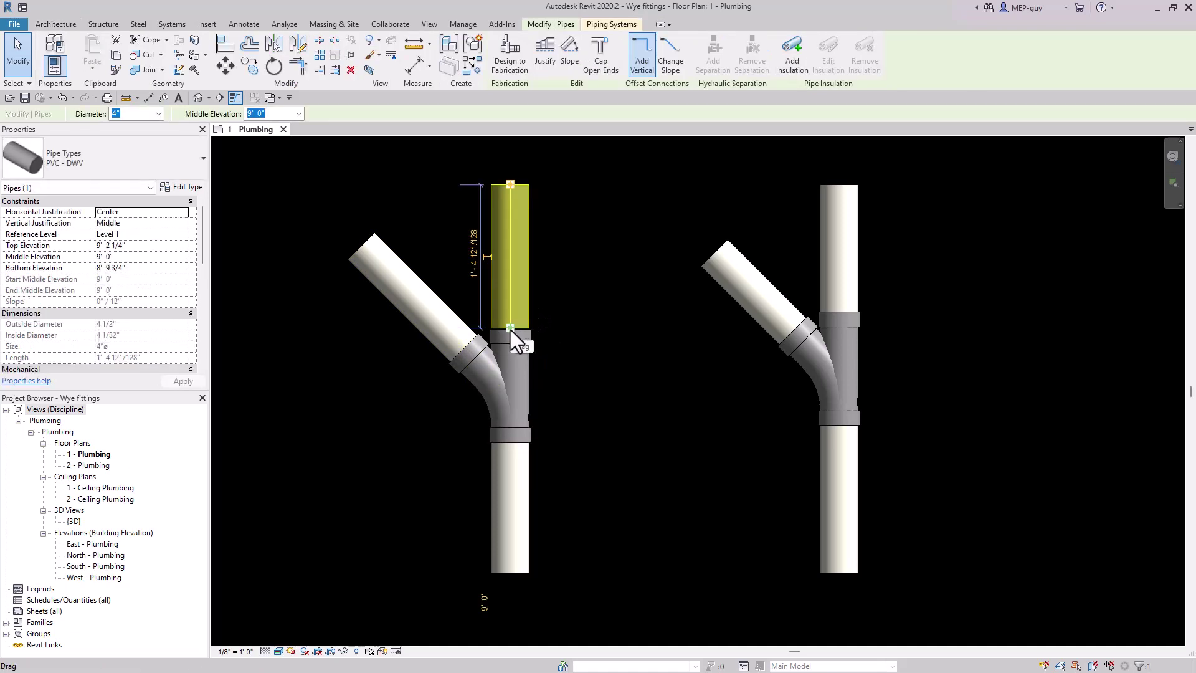
left_click_drag(510, 330, 510, 329)
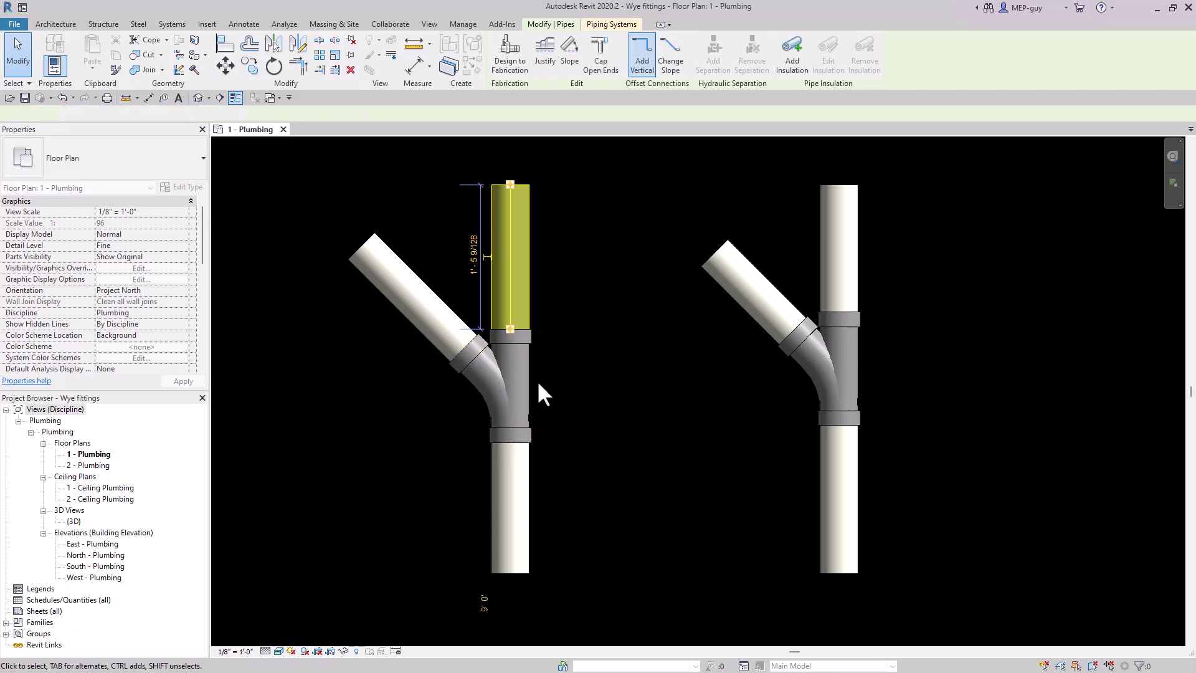
left_click(606, 358)
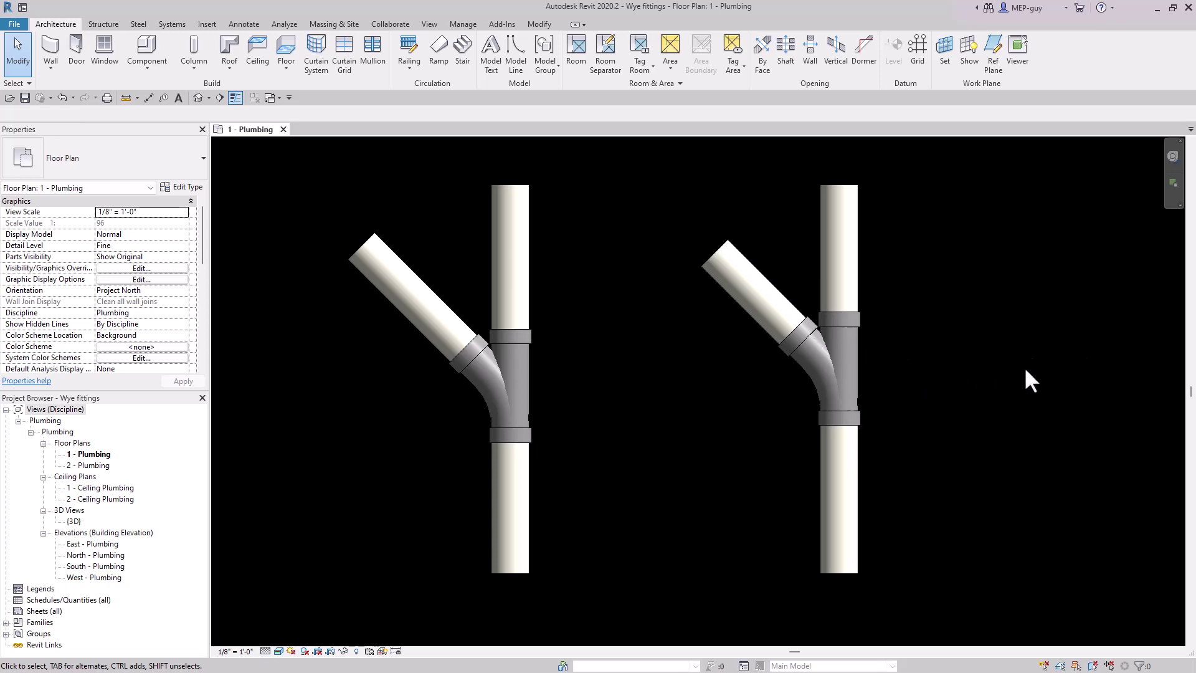
- Draw a new vertical 4" pipe in an empty area to the right of the two assemblies
middle_click_drag(1091, 346, 471, 346)
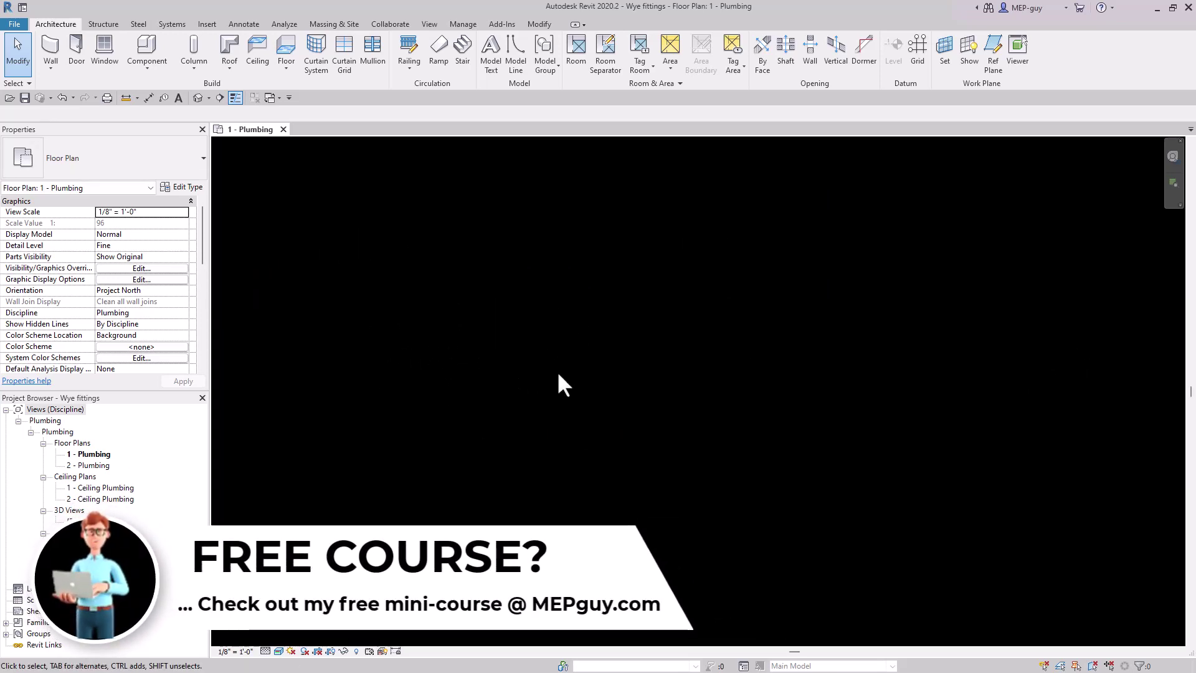
key("p")
key("i")
left_click(523, 188)
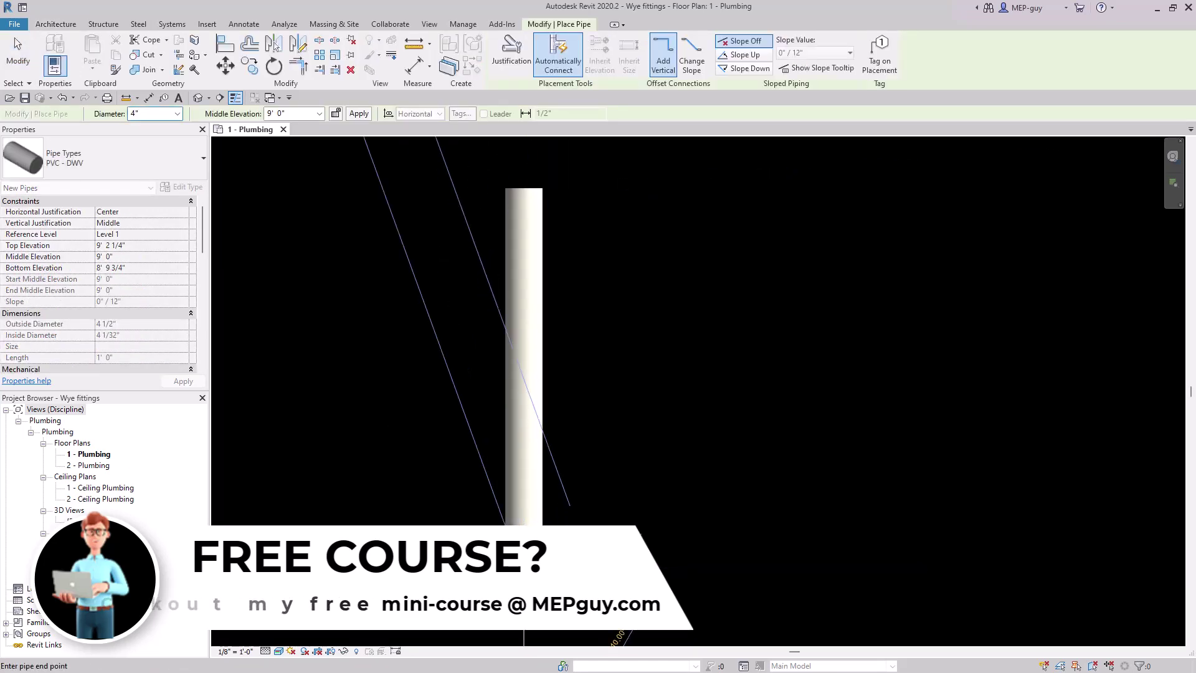
left_click(523, 576)
key("Escape")
key("Escape")
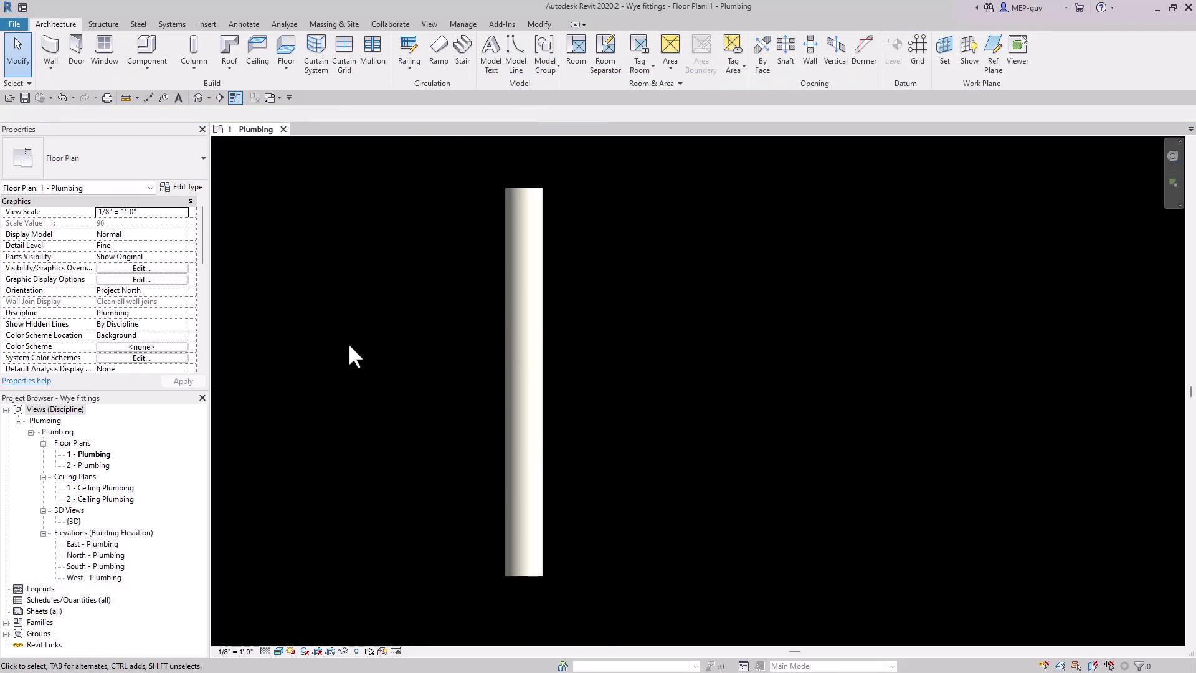
- Draw a horizontal 4" branch from the left into the new vertical pipe and inspect the fitting that joins them
key("p")
key("i")
left_click(302, 348)
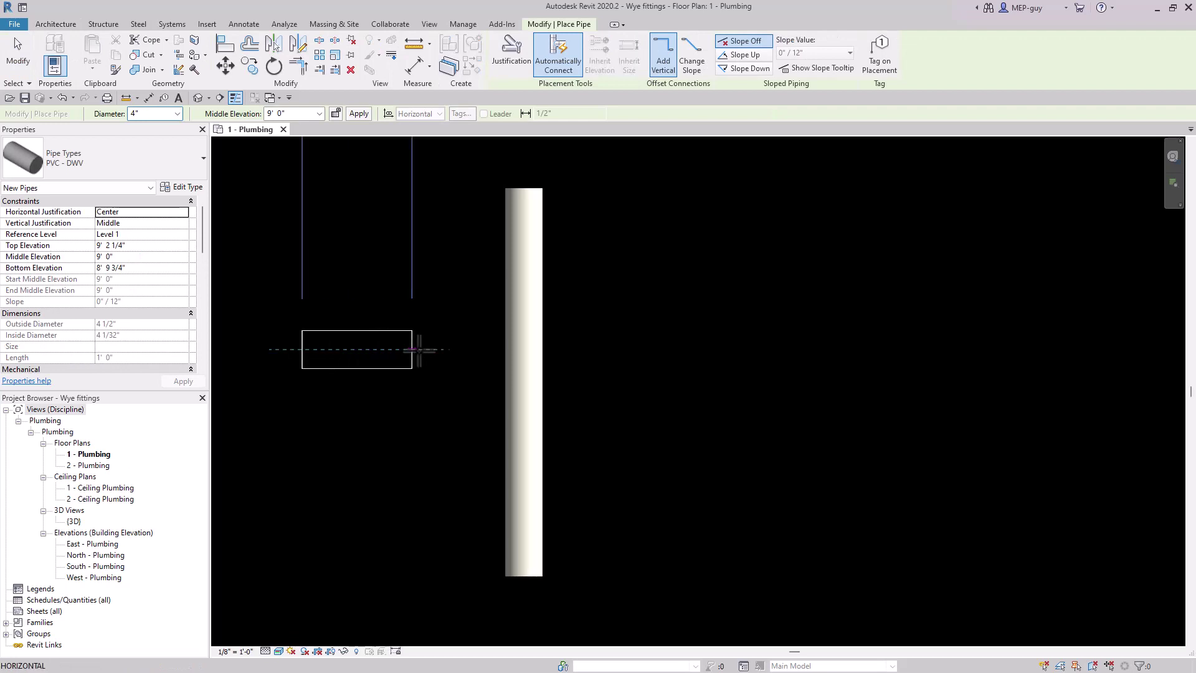
left_click(500, 346)
key("Escape")
key("Escape")
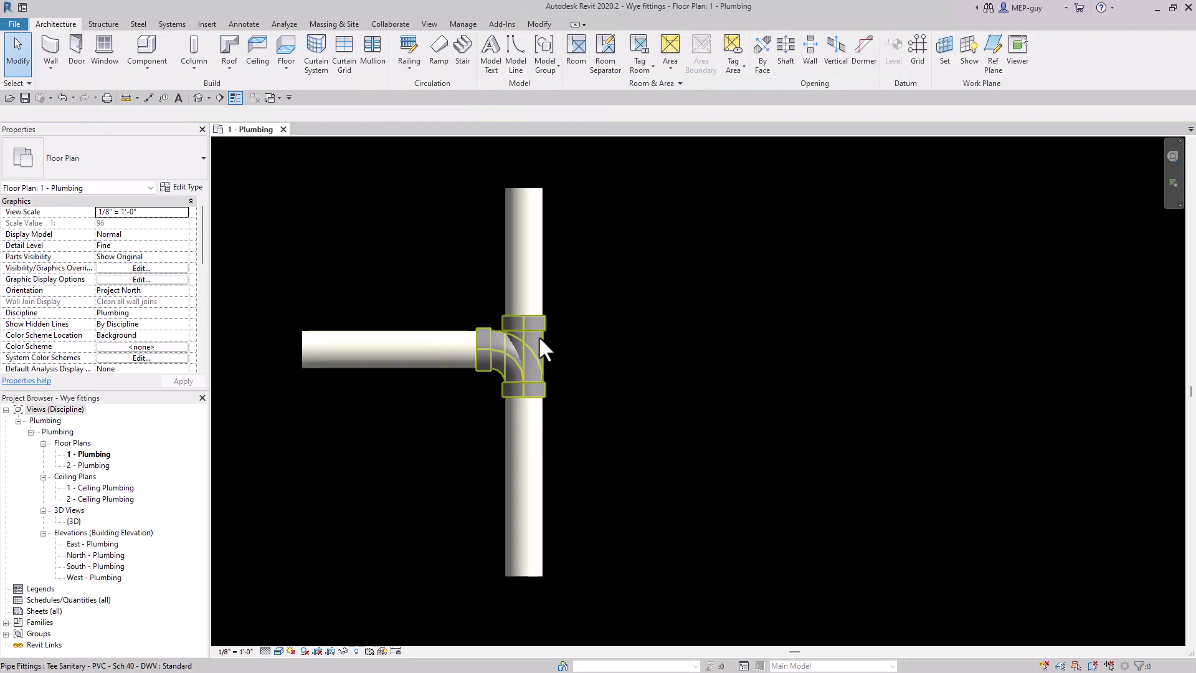
left_click(563, 366)
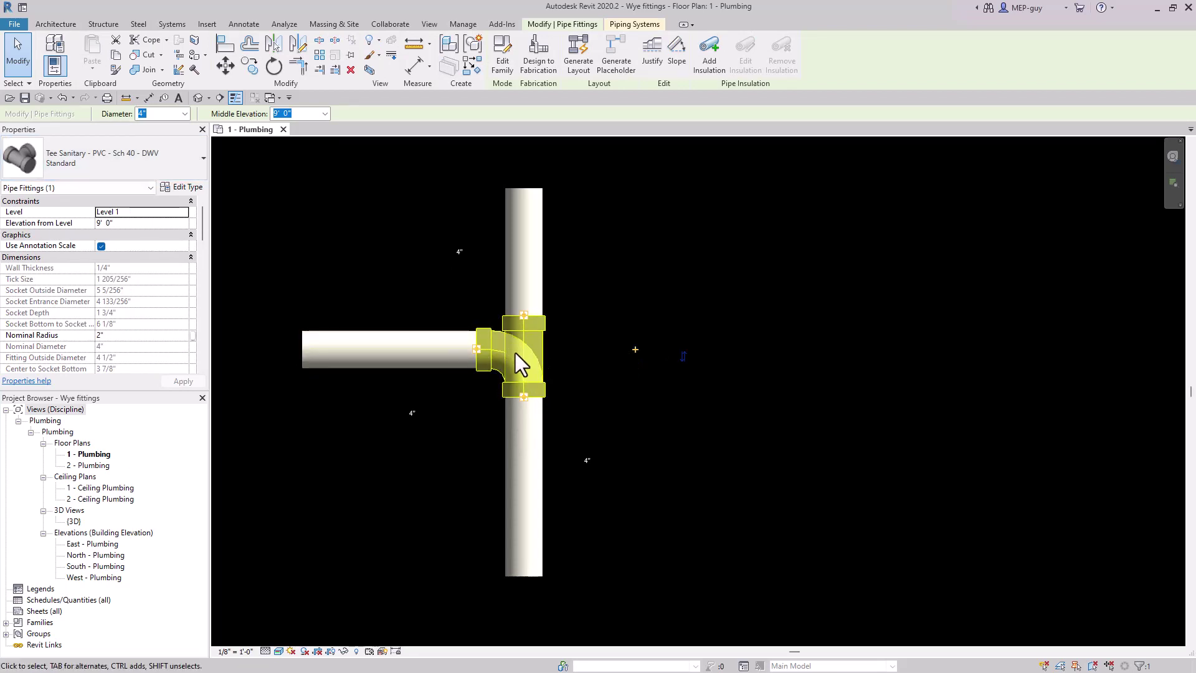
left_click(593, 301)
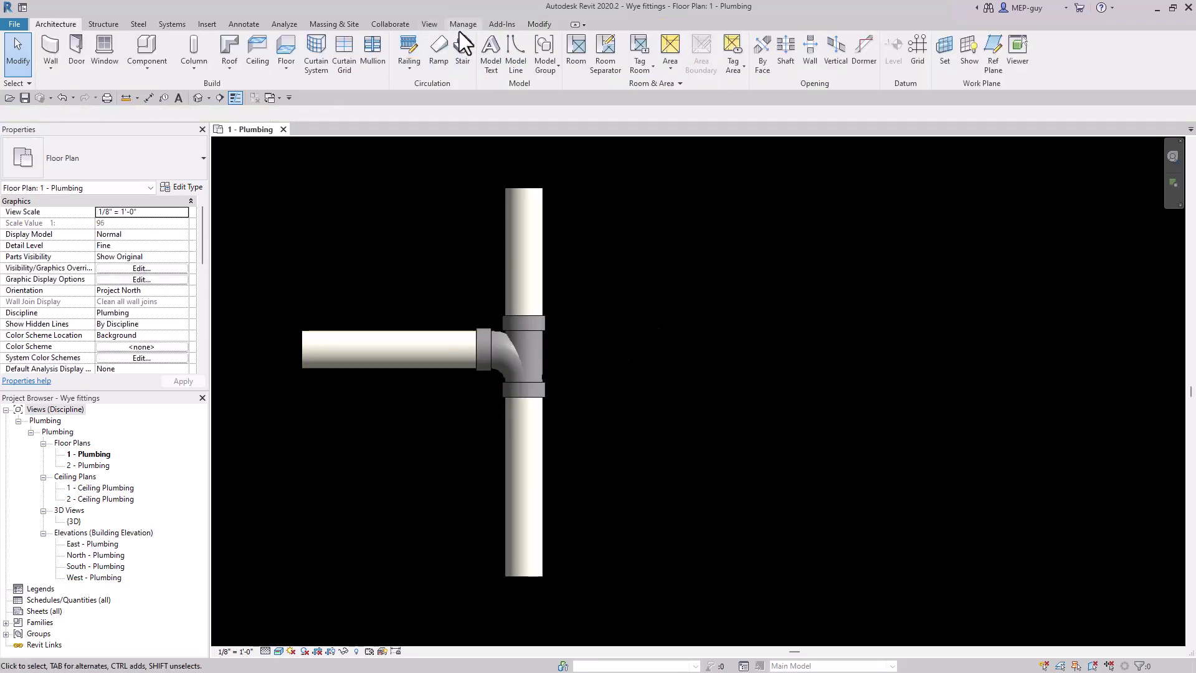
- Load the Wye Combination with 8th Bend - PVC - Sch 40 - DWV family from the DWV folder into the project
left_click(207, 24)
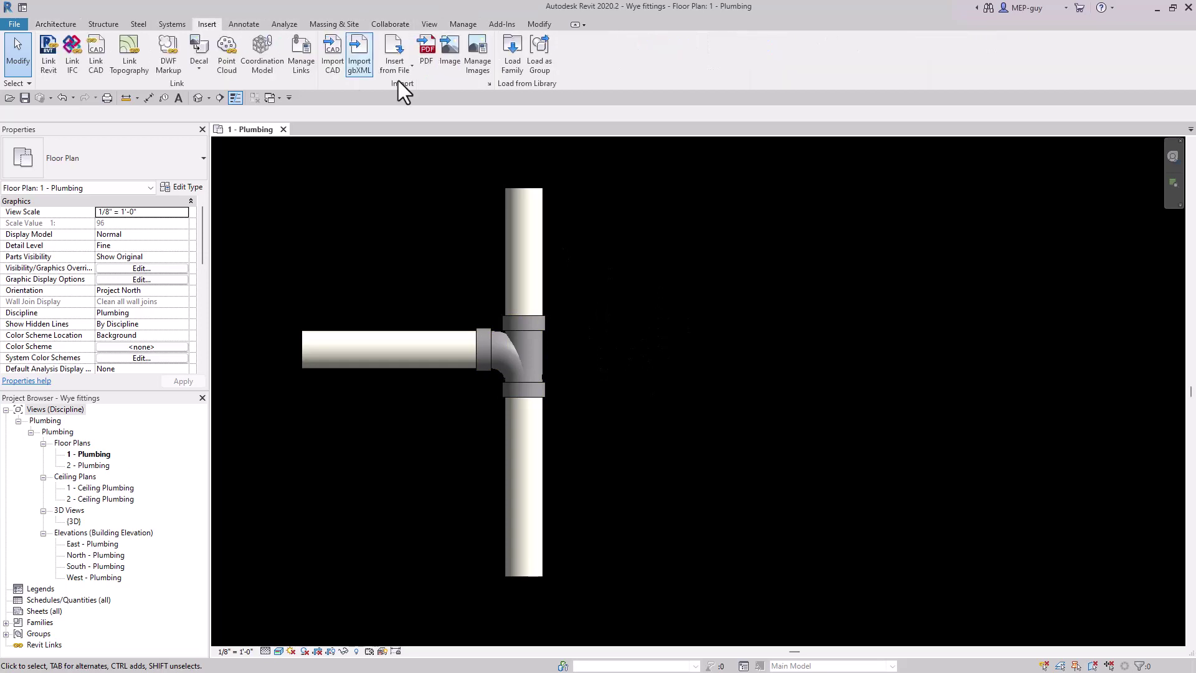
left_click(513, 51)
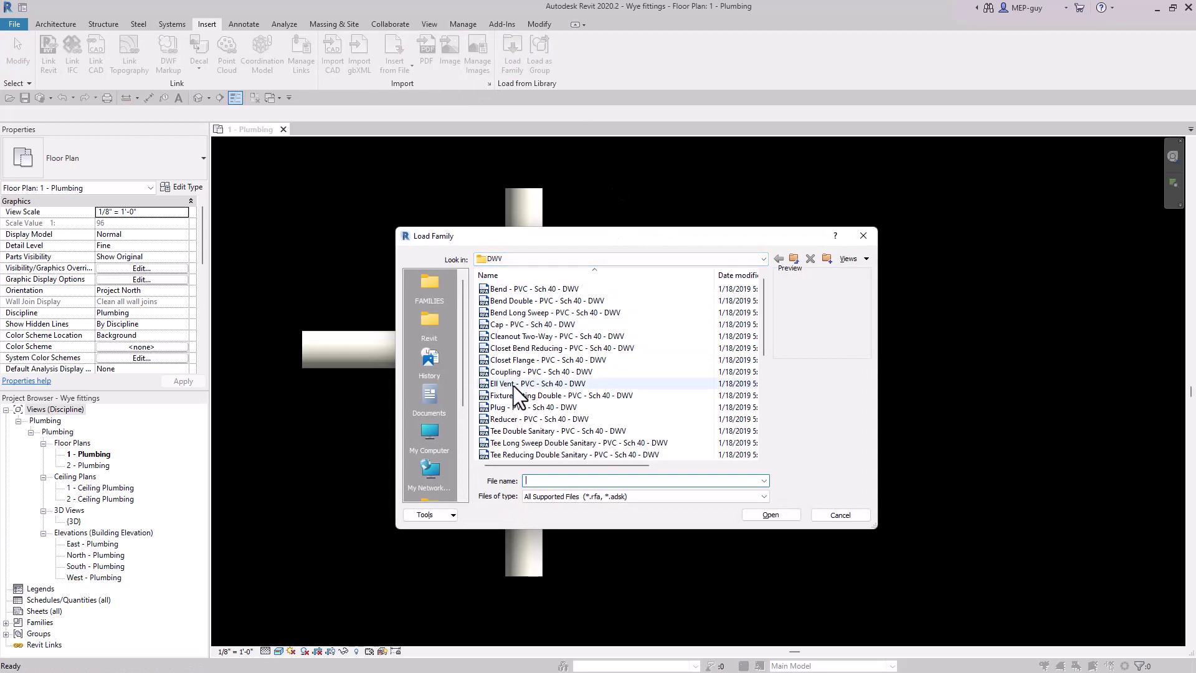
scroll(570, 356, "down", 3)
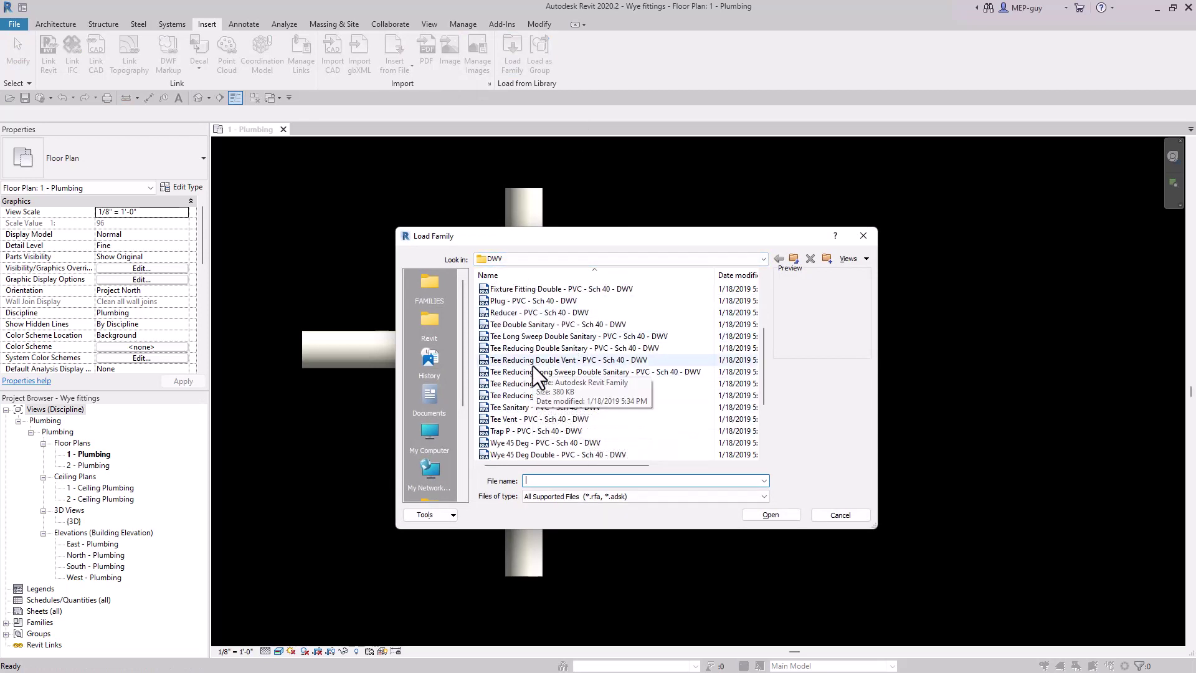
scroll(532, 365, "down", 2)
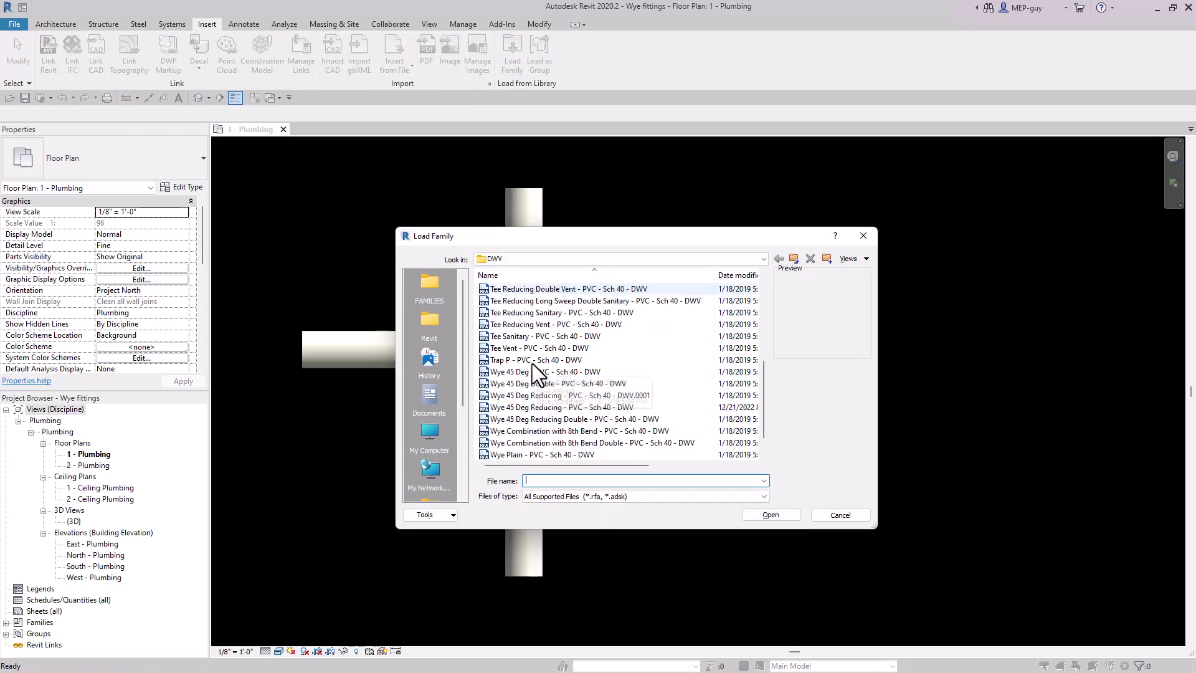
left_click(534, 406)
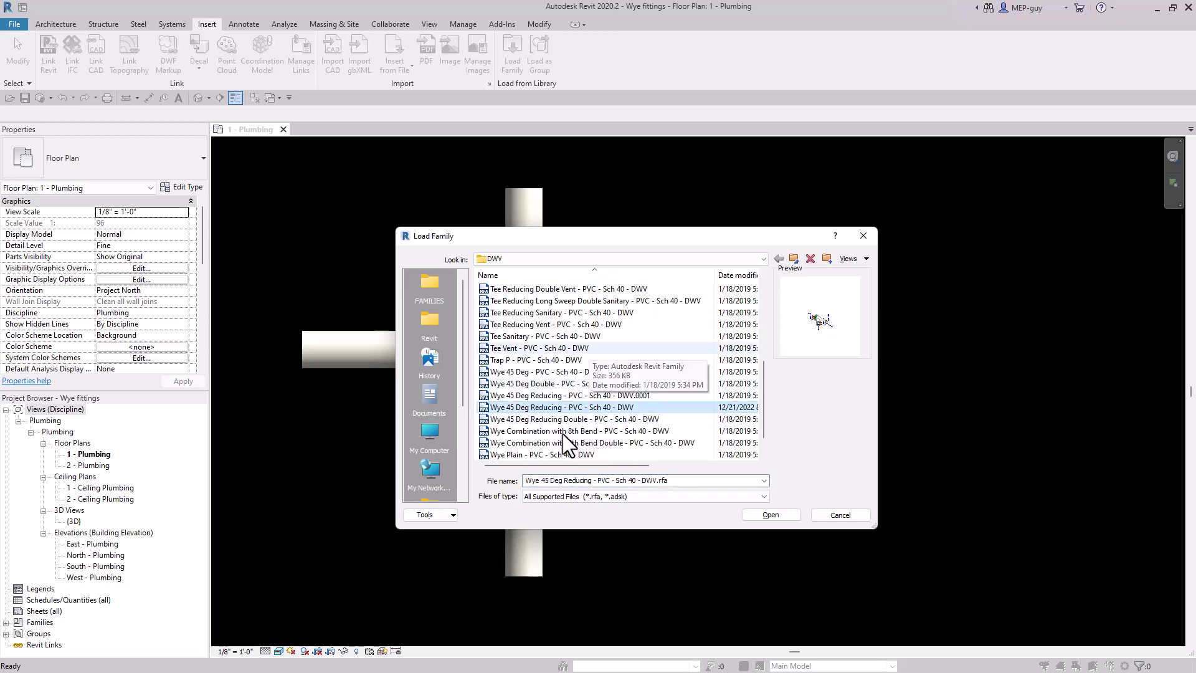
left_click(523, 432)
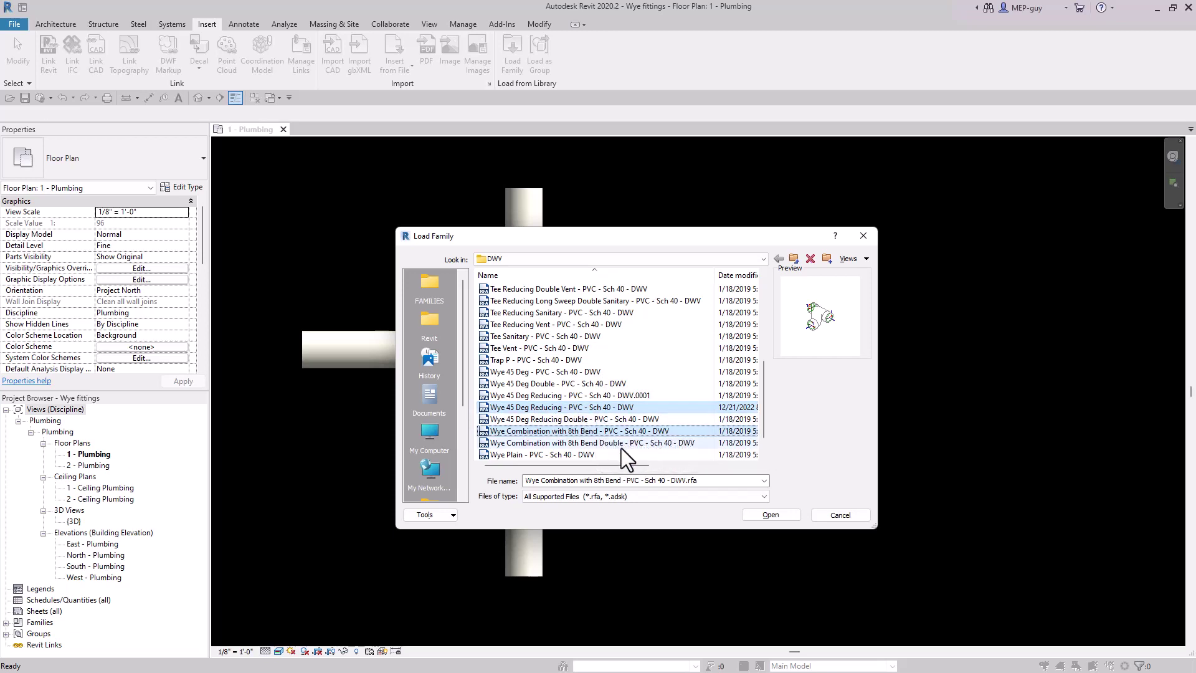
left_click(777, 516)
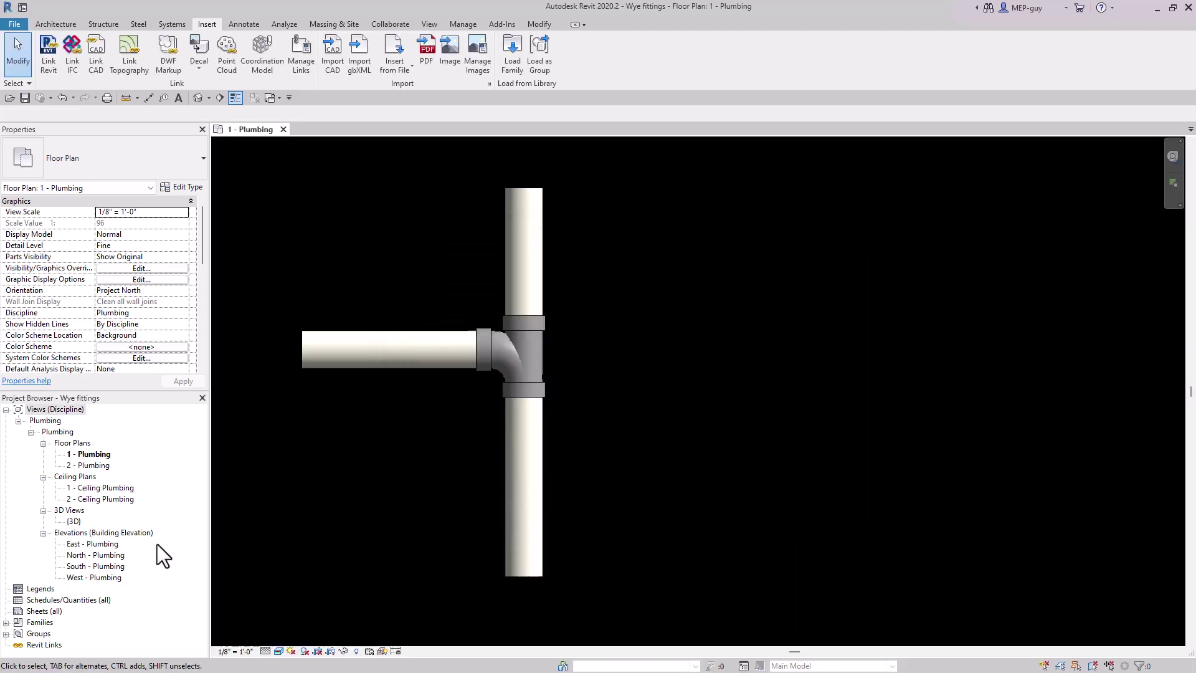
- Change the sanitary tee on the horizontal branch to the Standard type of Wye Combination with 8th Bend - PVC - Sch 40 - DWV
left_click(543, 343)
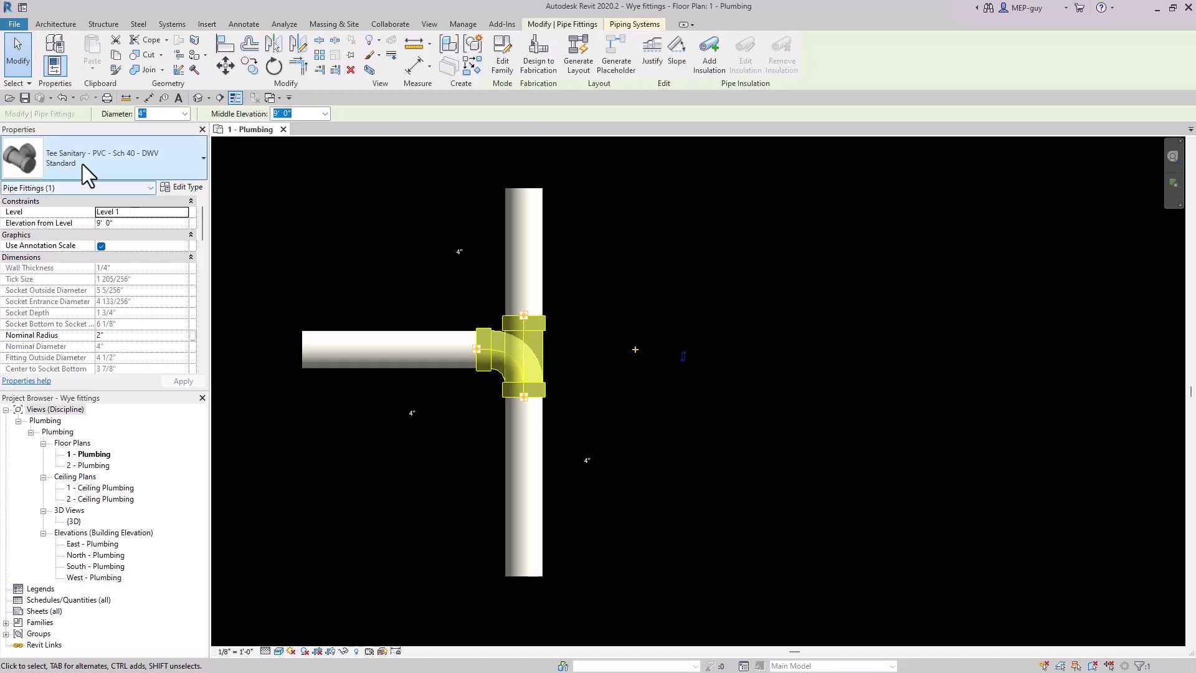
left_click(125, 155)
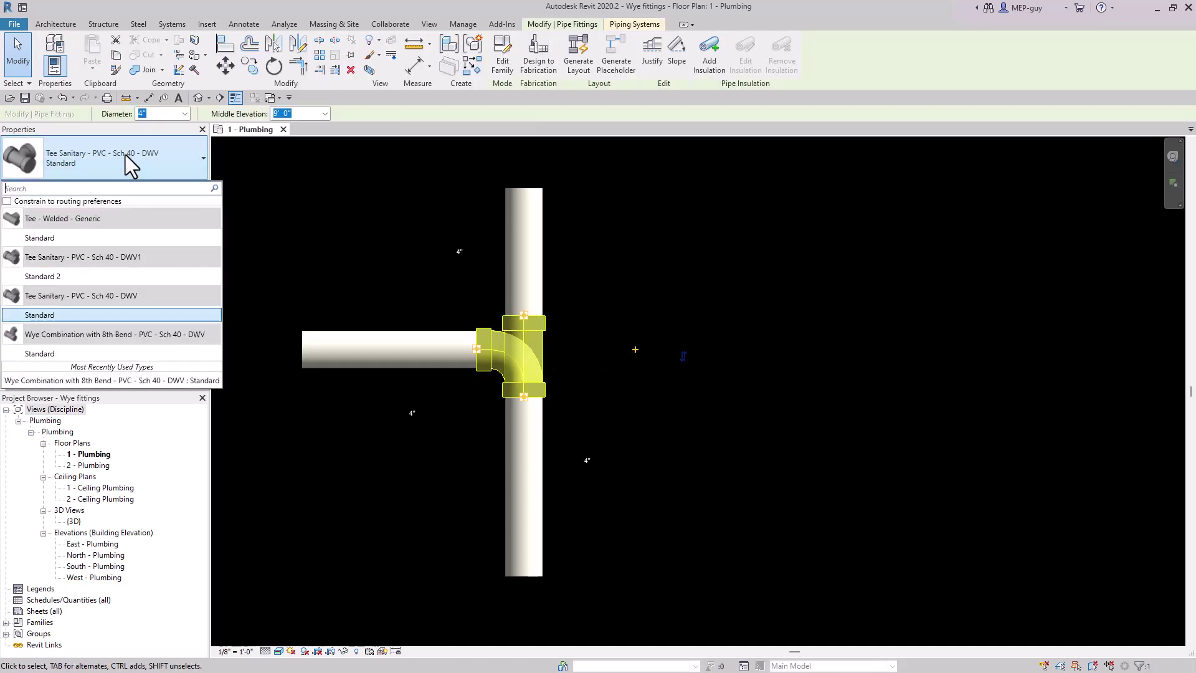
left_click(46, 354)
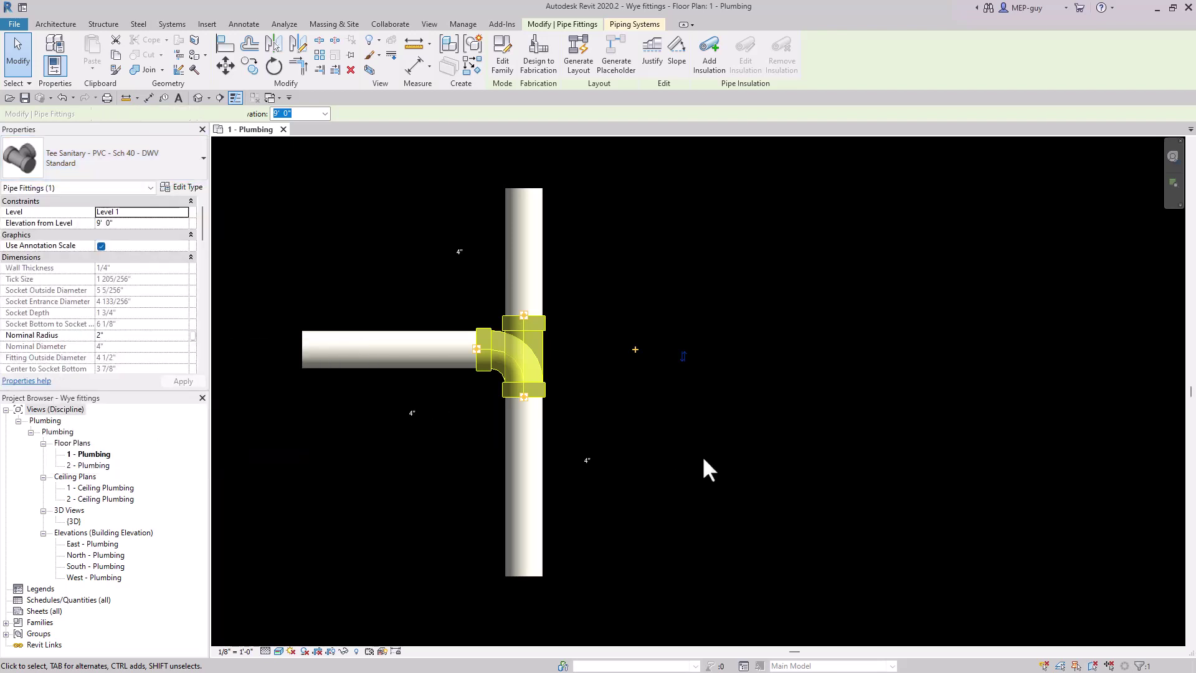
left_click(752, 458)
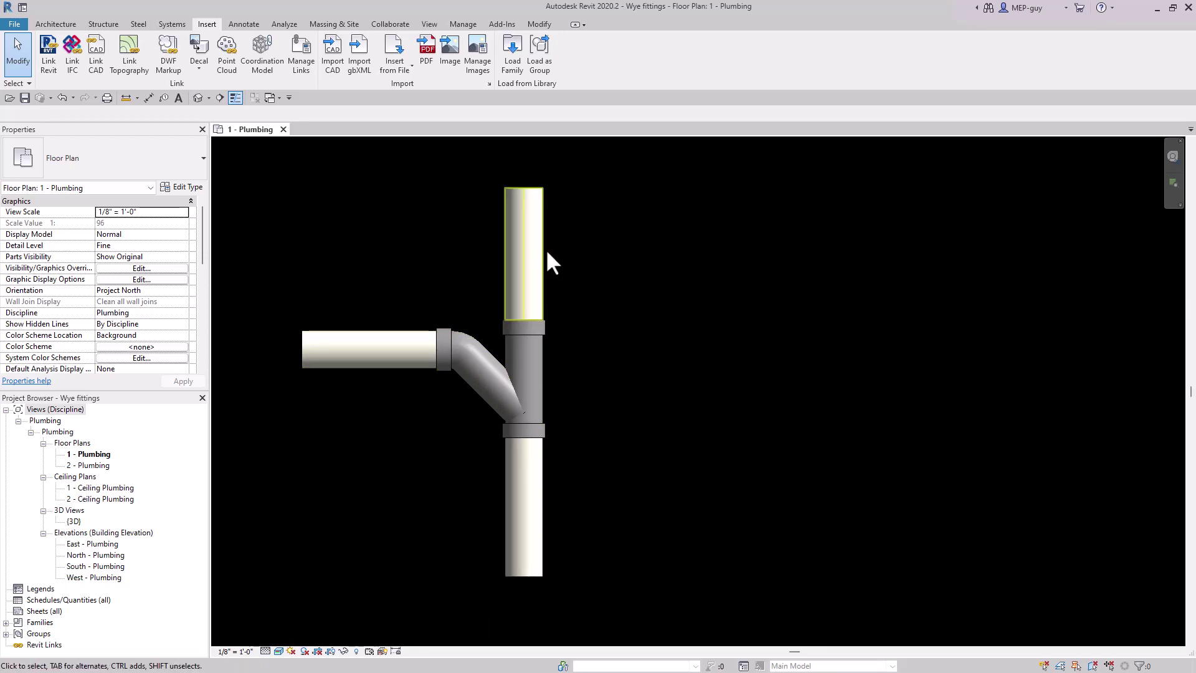
- Draw another vertical 4" PVC - DWV pipe in the empty area to the right of the horizontal-branch assembly
key("p")
key("i")
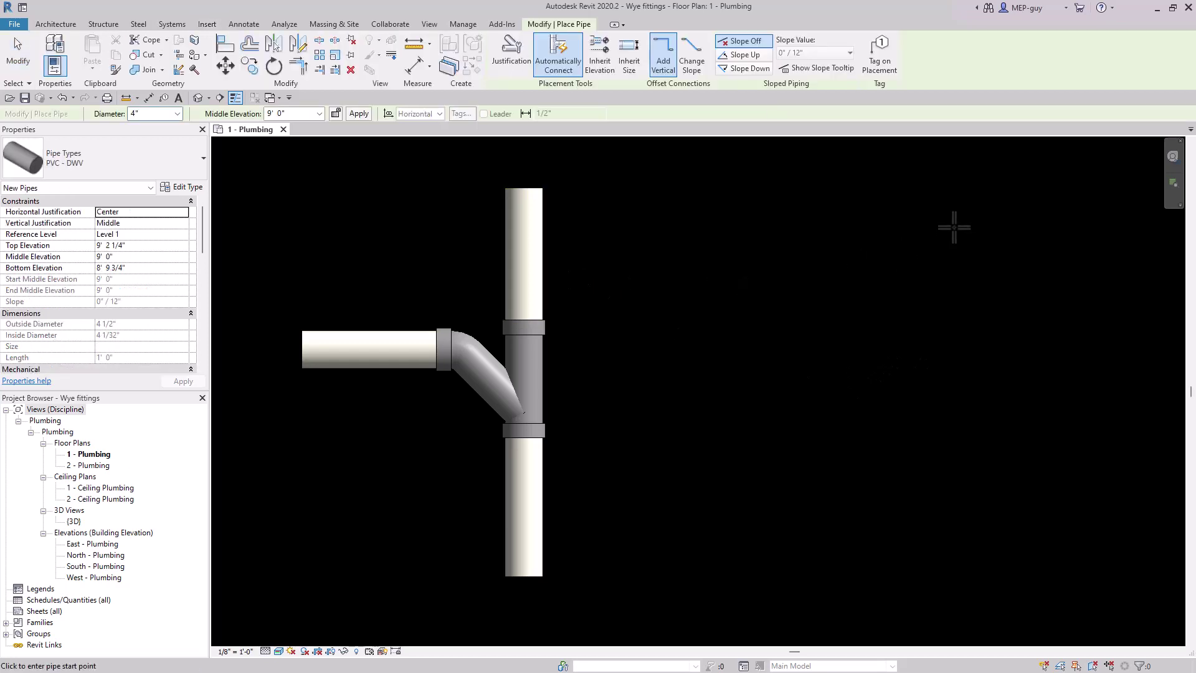
left_click(875, 210)
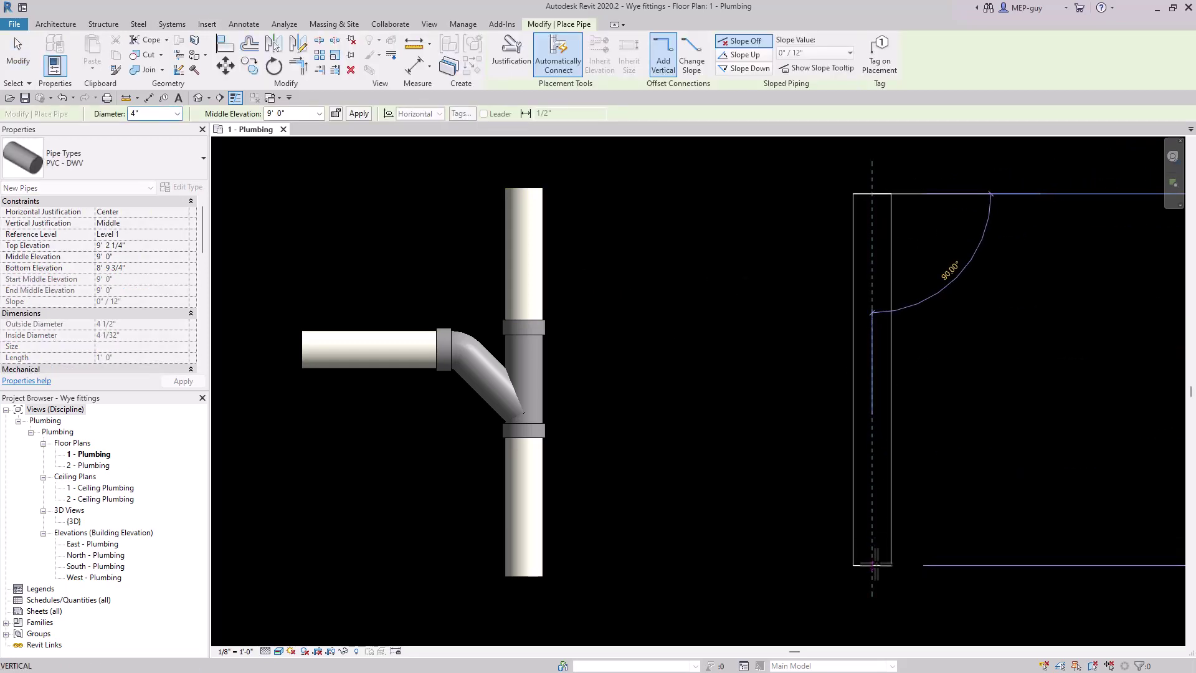
left_click(872, 565)
key("Escape")
key("Escape")
- Draw a diagonal 4" branch from the upper left down into the middle of the new vertical pipe
key("p")
key("i")
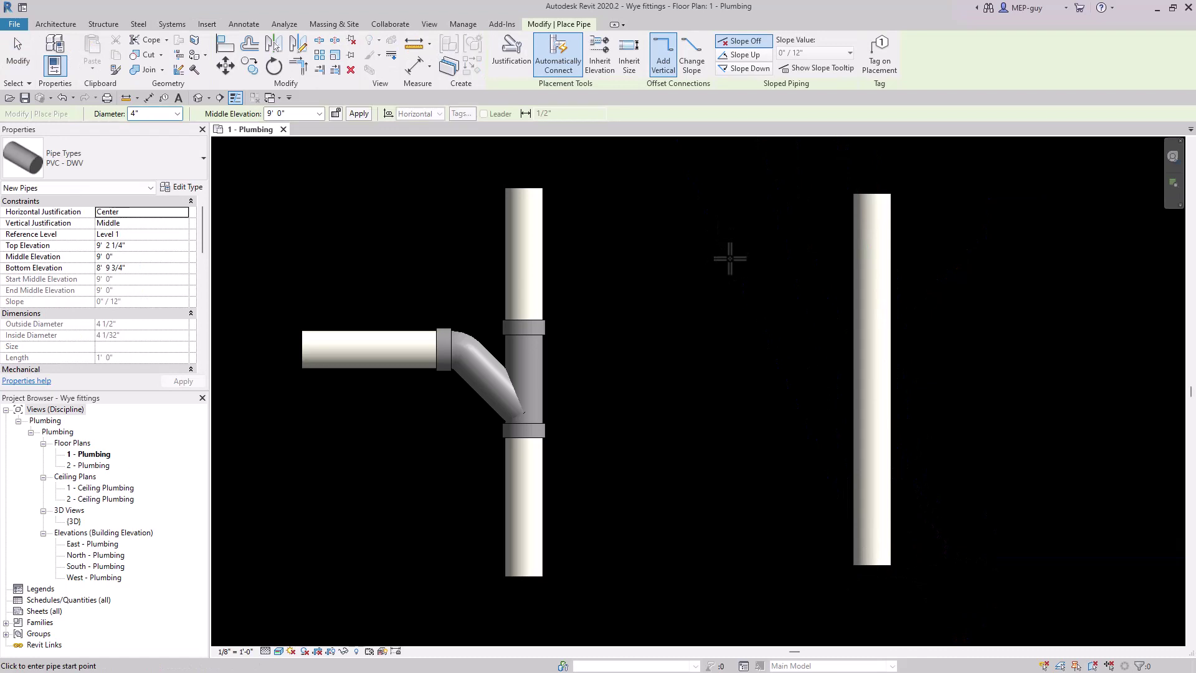
left_click(729, 258)
left_click(842, 373)
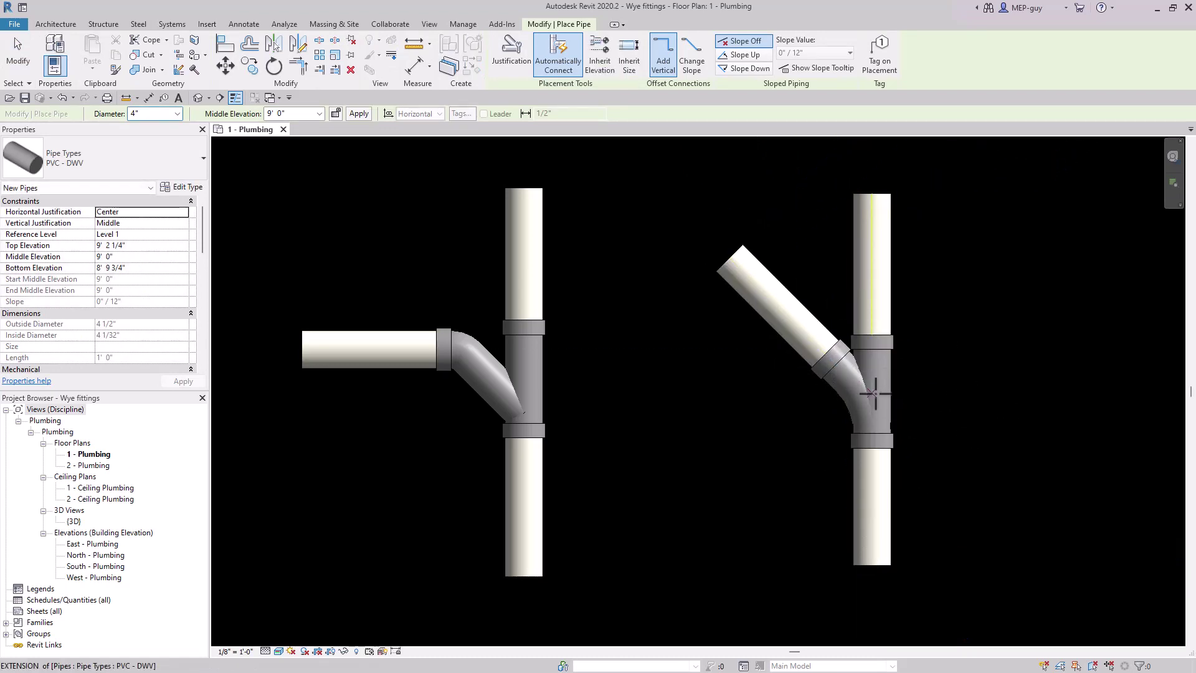
key("Escape")
key("Escape")
- Check which replacement types are offered for the sanitary tee at the diagonal branch
left_click(889, 351)
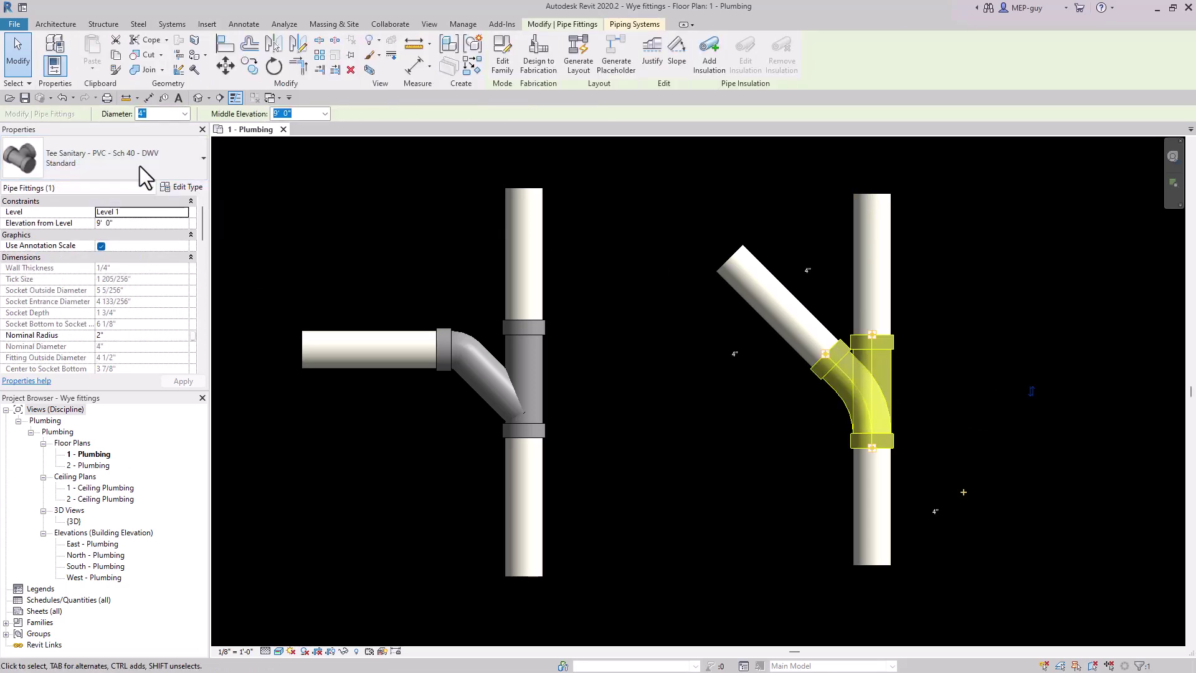
left_click(187, 160)
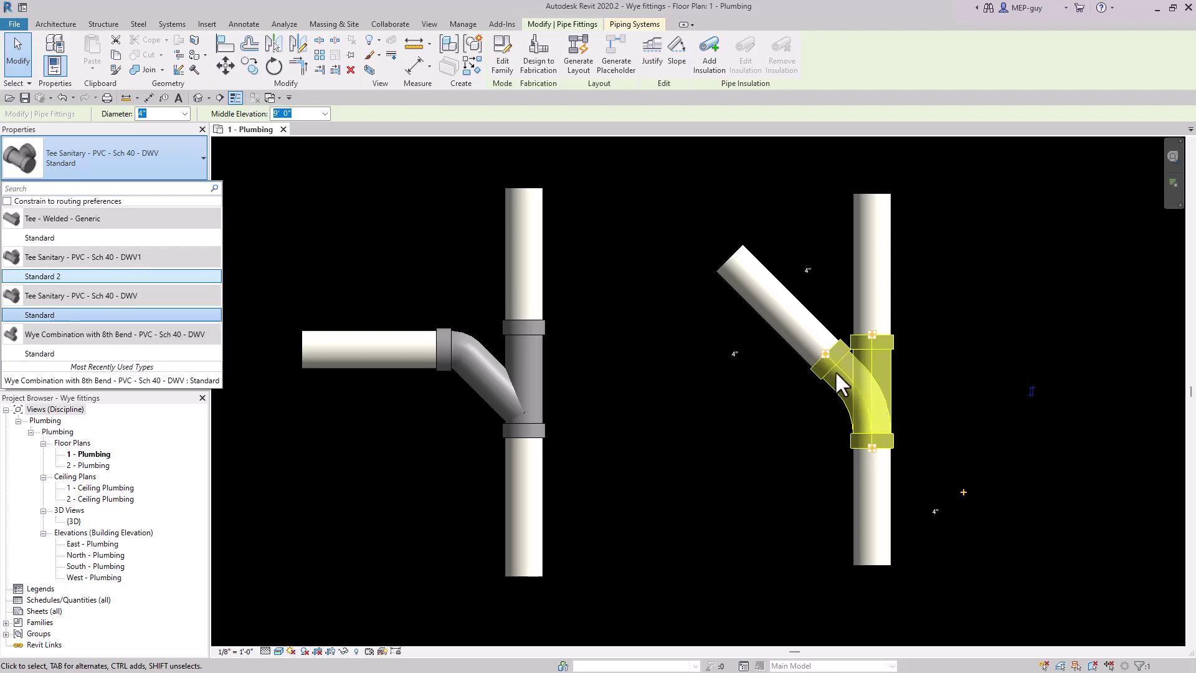
left_click(1008, 306)
left_click(1009, 306)
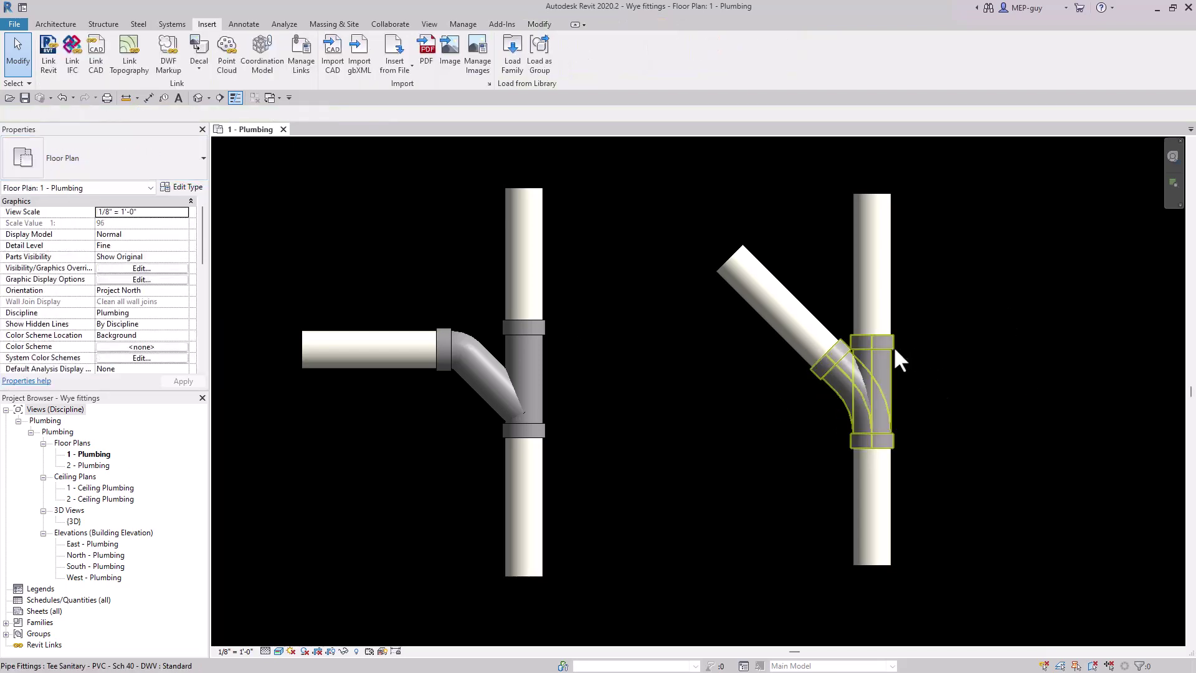
- Open the diagonal branch's sanitary tee family for editing, check its part type, and close it
left_click(887, 373)
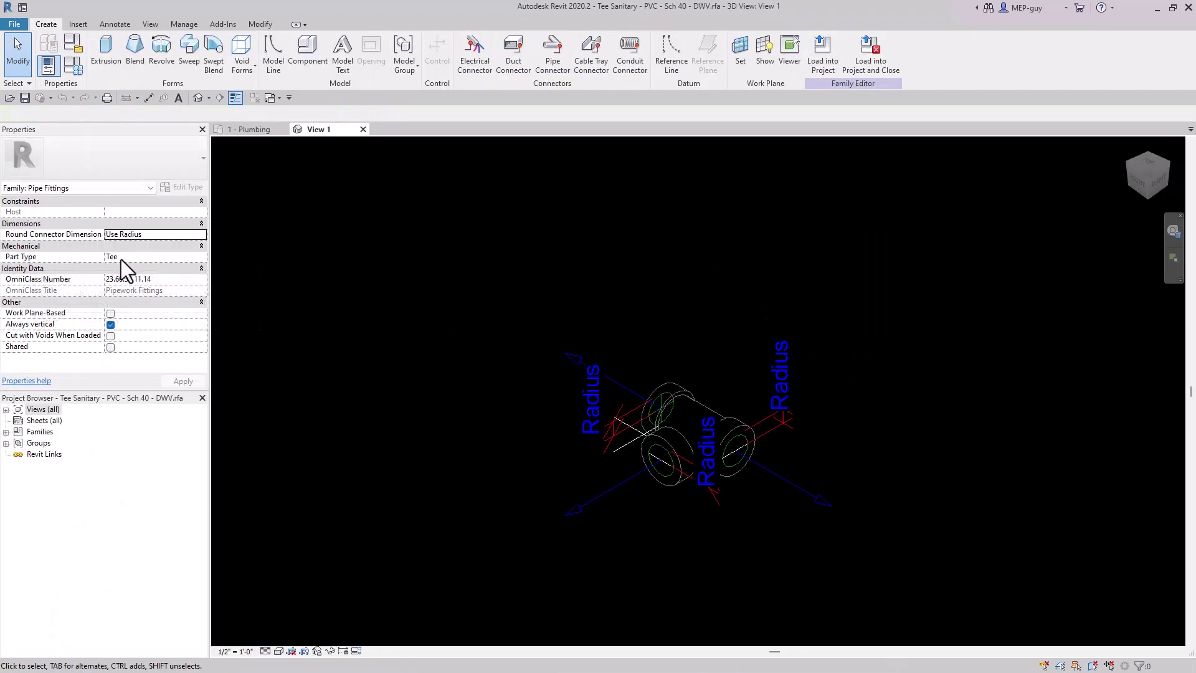
left_click(362, 129)
left_click(633, 347)
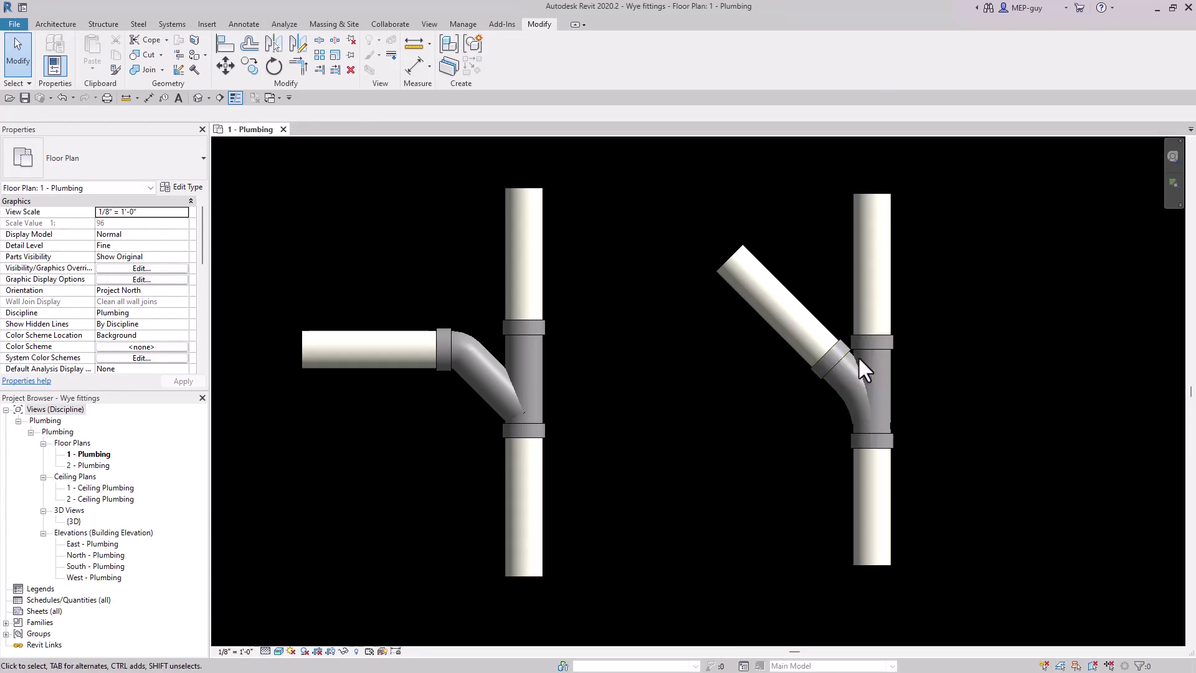
- Place a Standard Wye 45 Deg Reducing - PVC - Sch 40 - DWV fitting on the vertical pipe above the diagonal branch
left_click(893, 532)
left_click(741, 533)
left_click(6, 622)
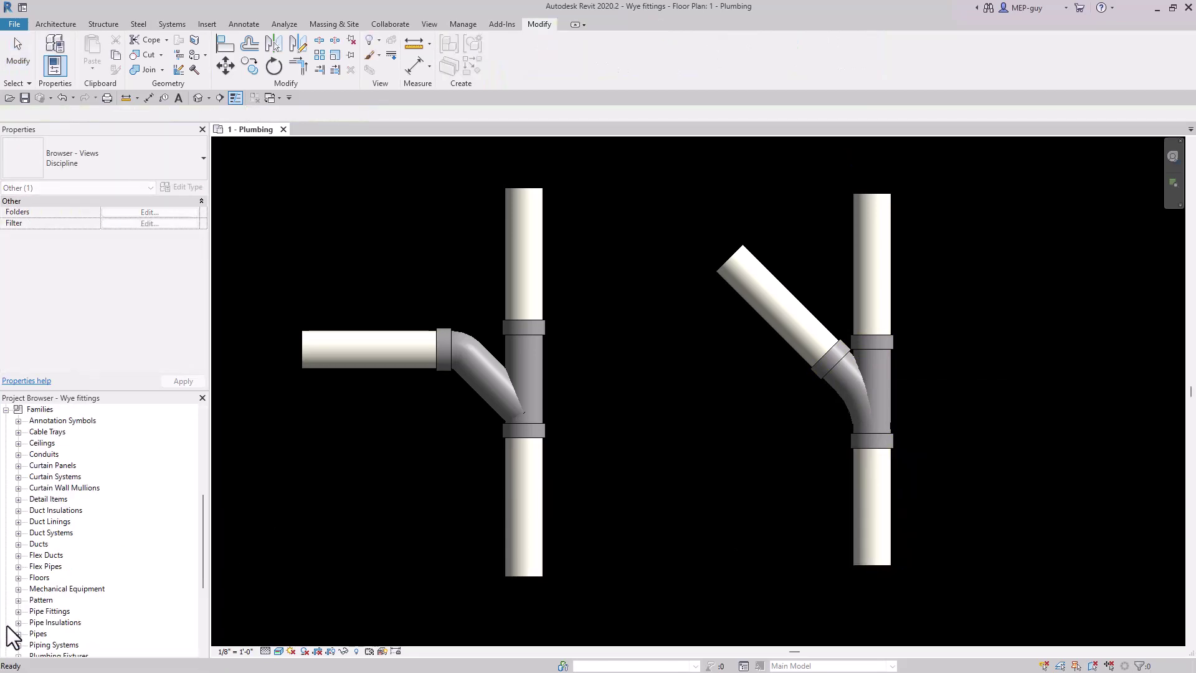
scroll(78, 536, "down", 1)
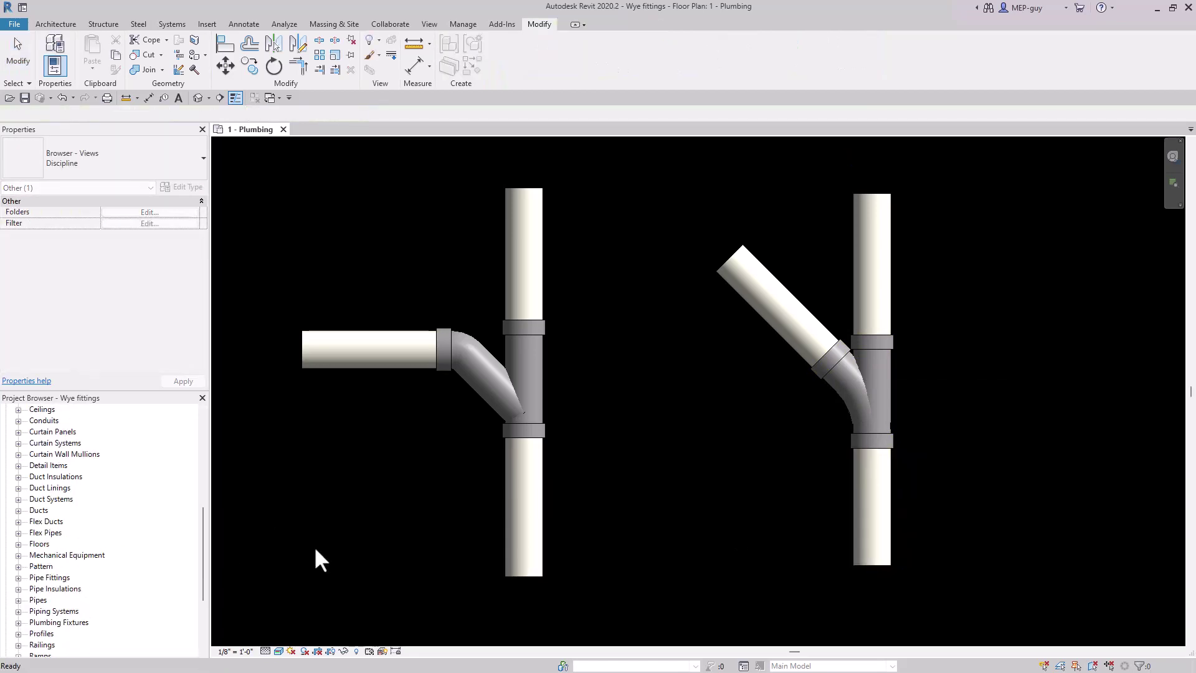
left_click(18, 578)
scroll(88, 491, "down", 2)
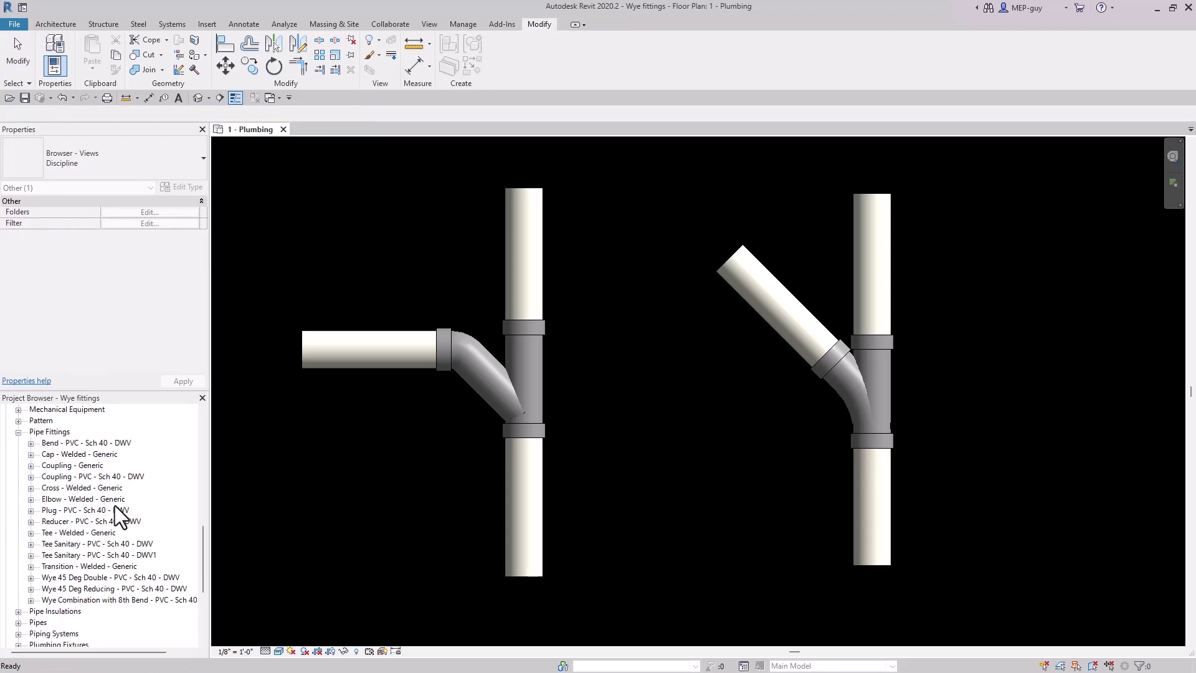
left_click(30, 589)
left_click(69, 600)
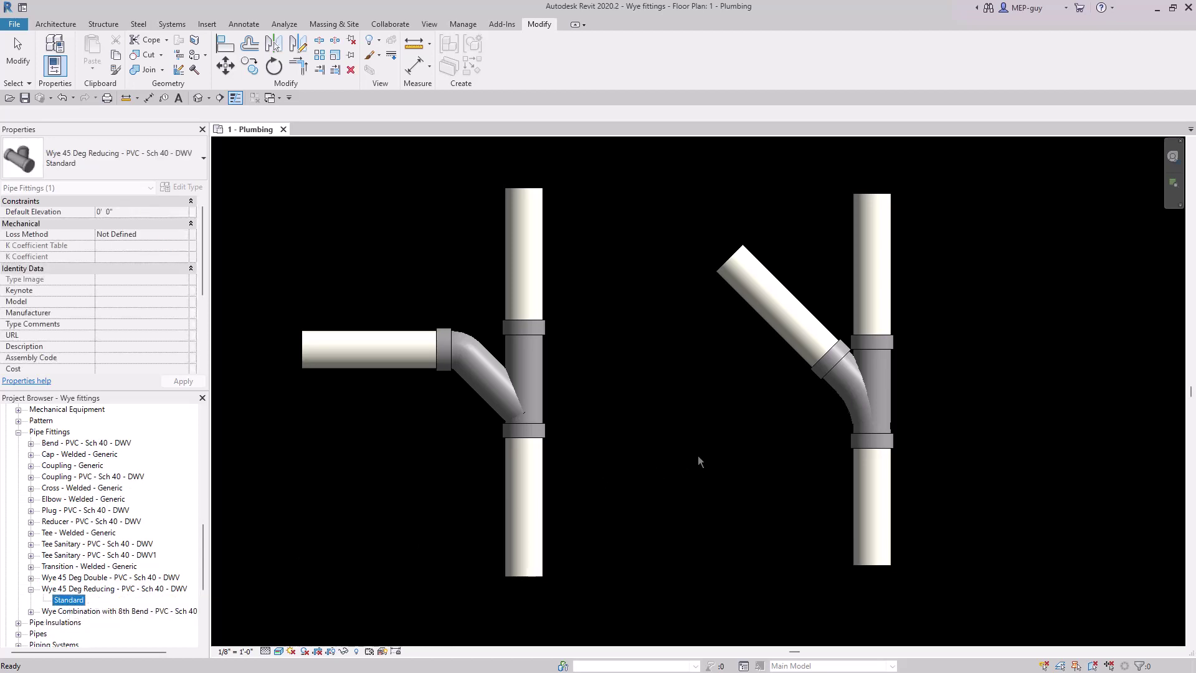
left_click_drag(698, 455, 692, 455)
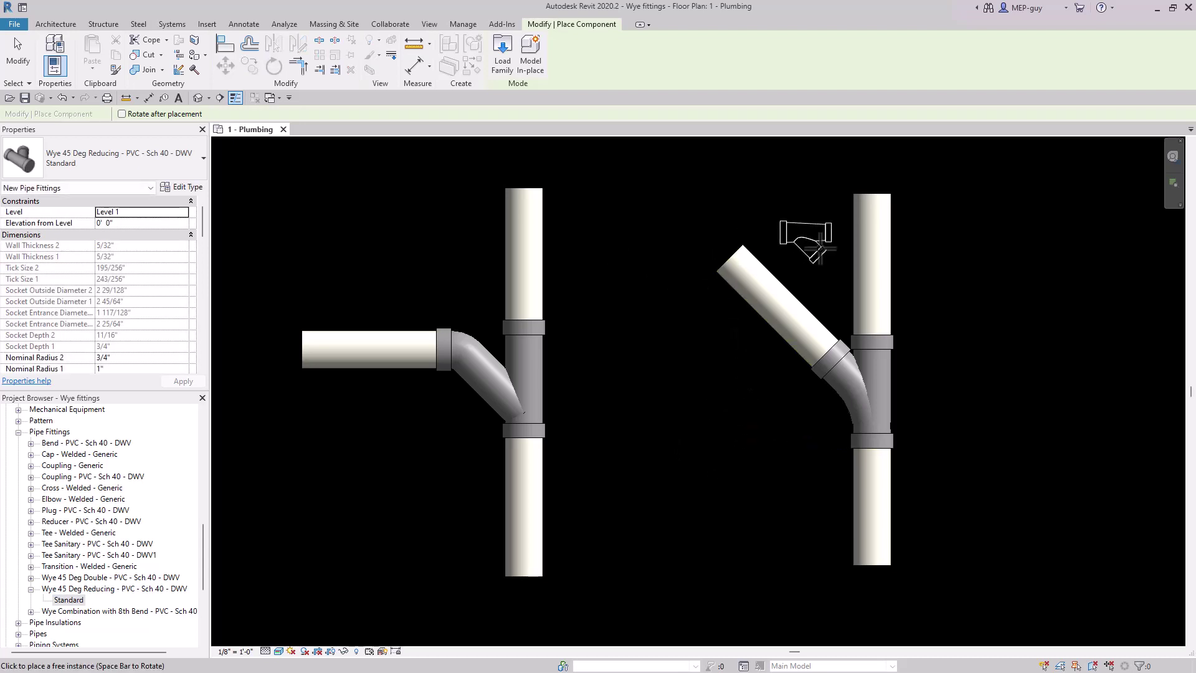
left_click(875, 270)
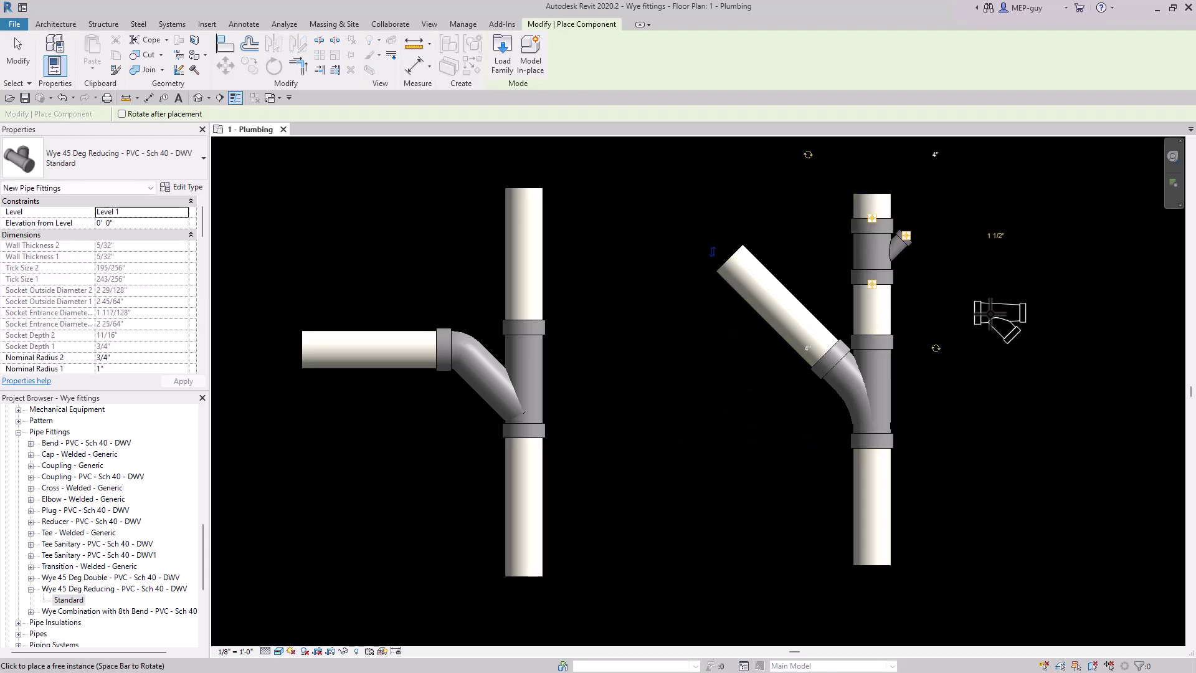
key("Escape")
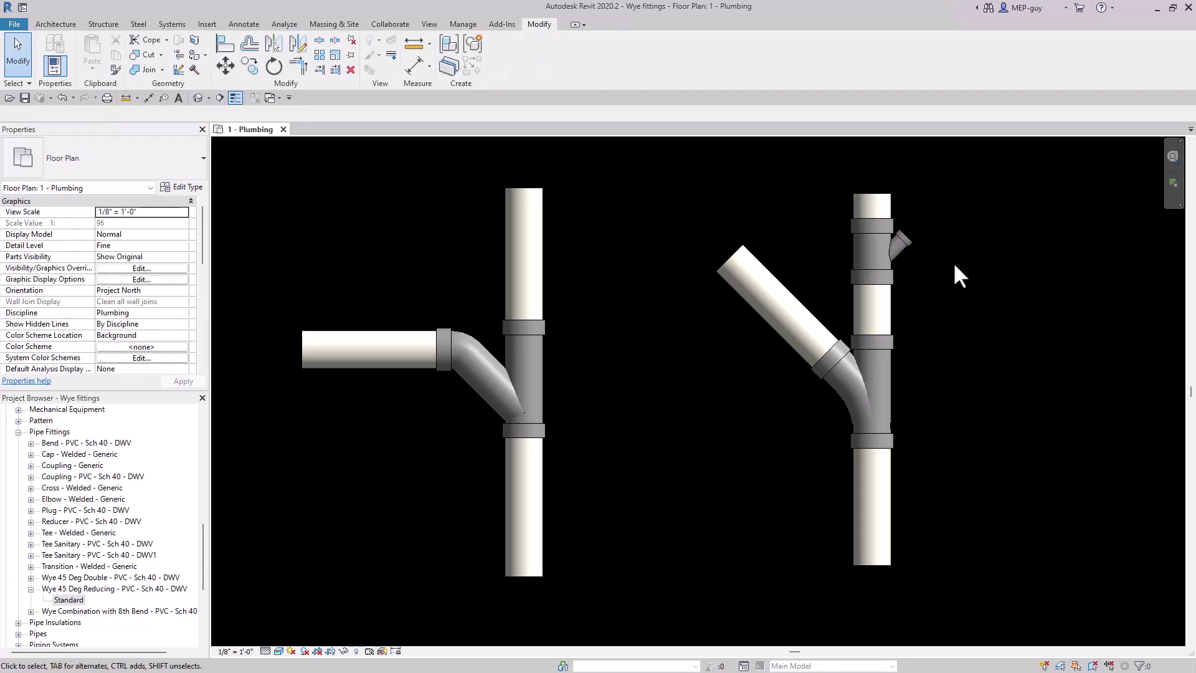
- Set the placed reducing wye family's part type to Tee and reload it, overwriting the existing version and its parameter values
left_click(901, 249)
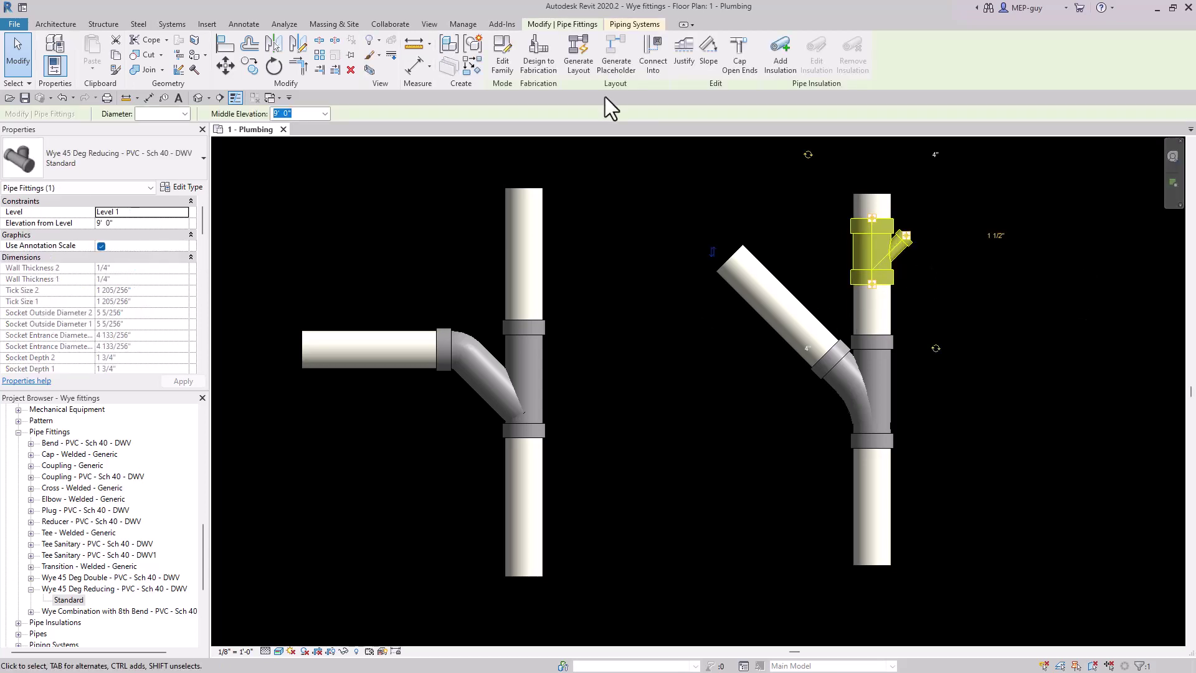
left_click(503, 56)
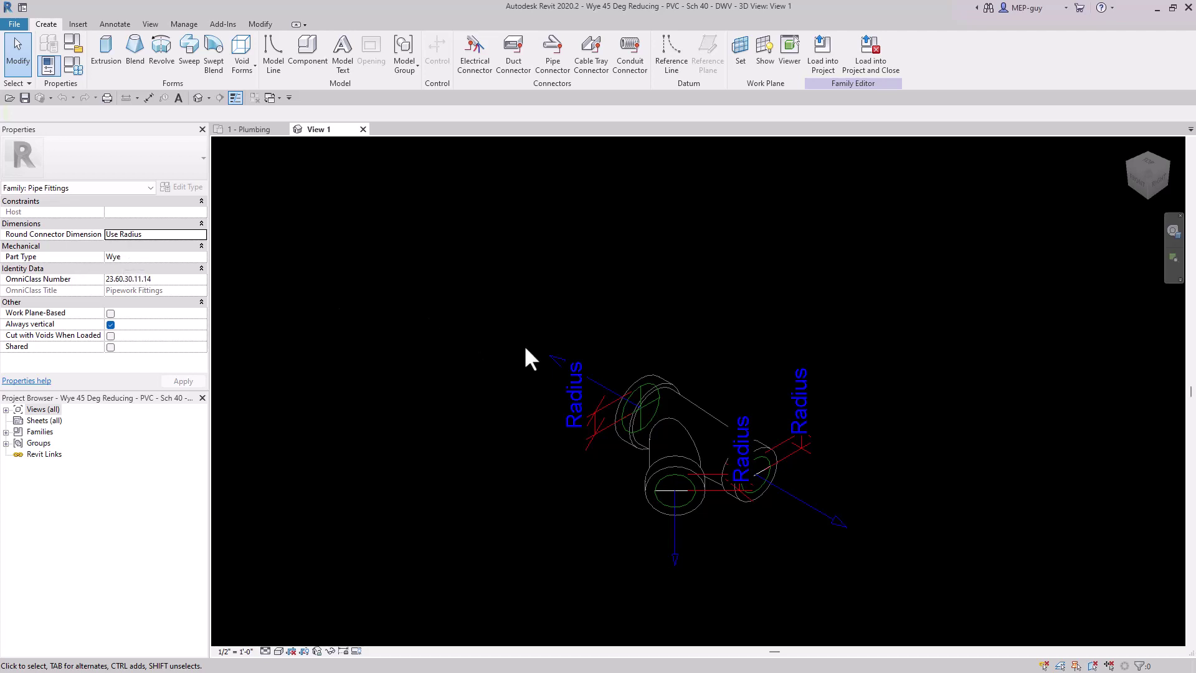
left_click(156, 257)
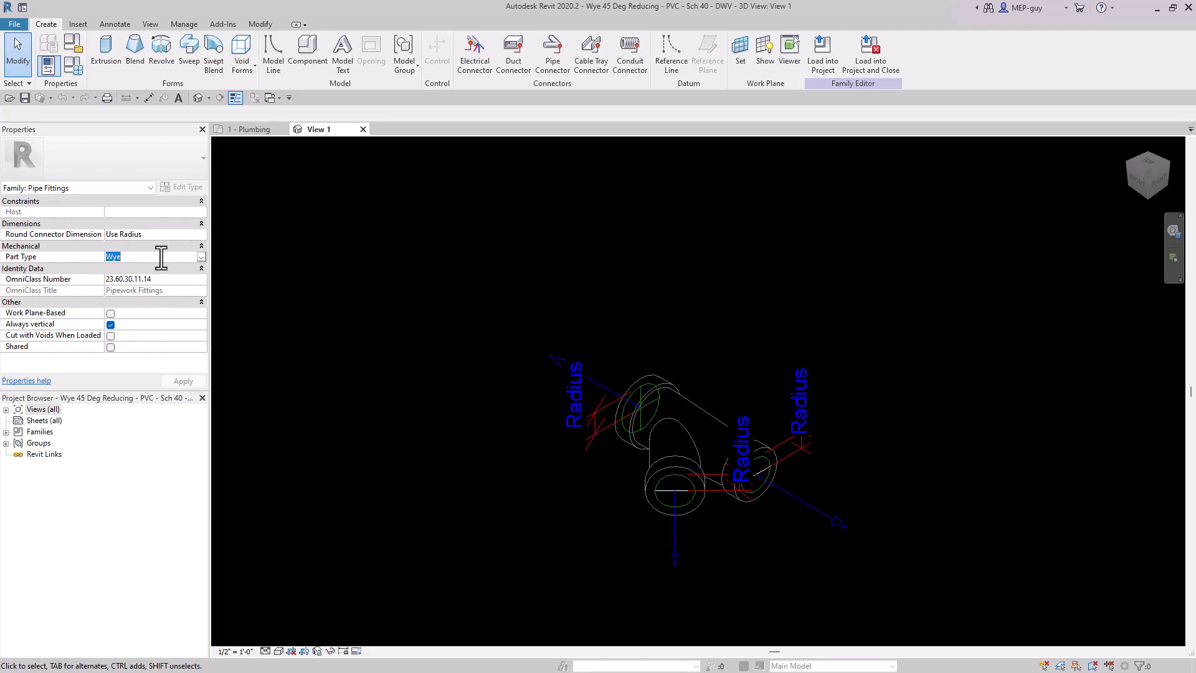
left_click(201, 257)
left_click(118, 287)
left_click(821, 56)
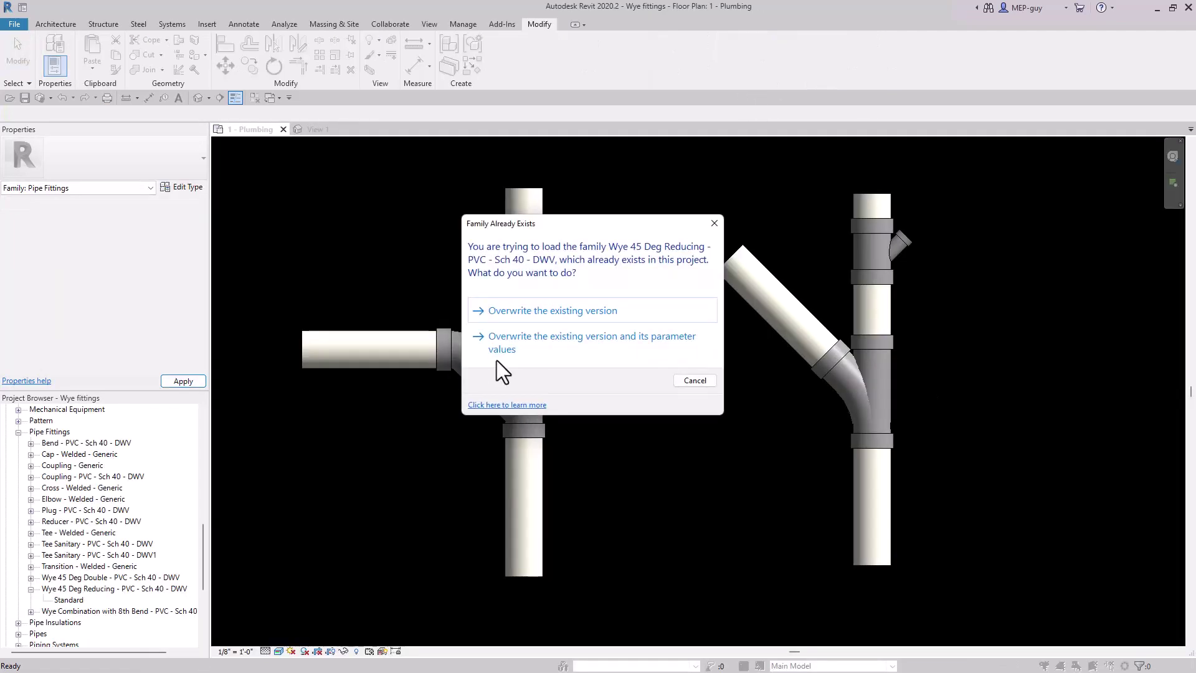
left_click(573, 339)
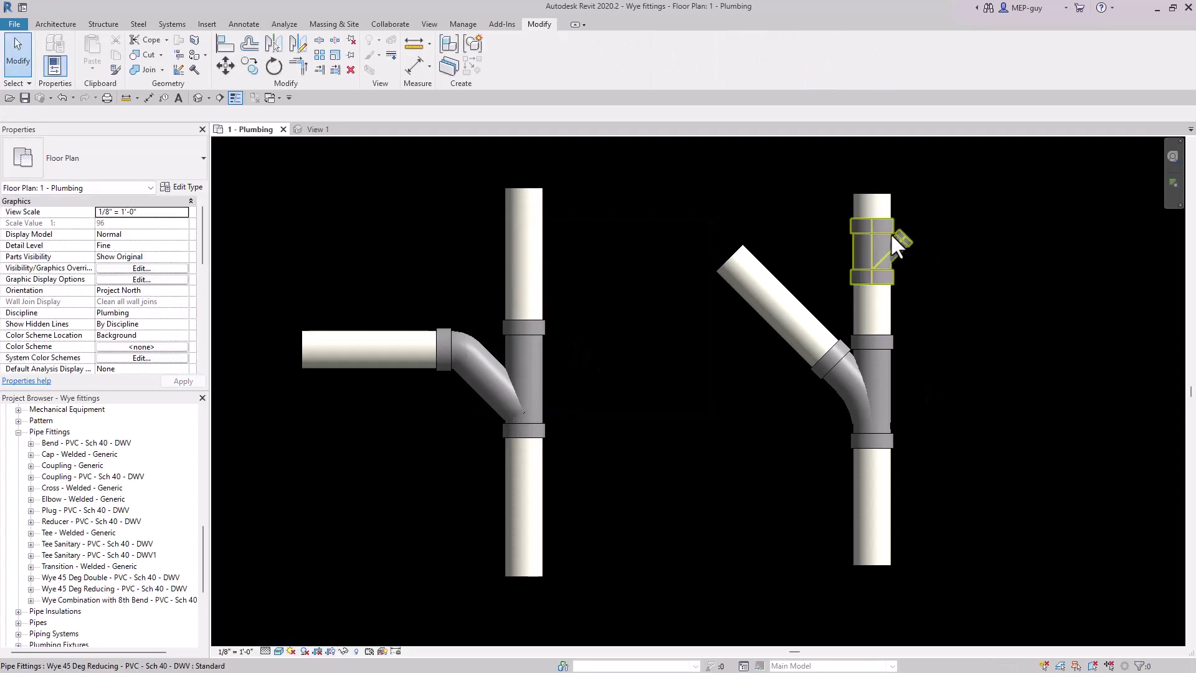
- Replace the diagonal branch's sanitary tee with the Standard type of Wye 45 Deg Reducing - PVC - Sch 40 - DWV
left_click(887, 361)
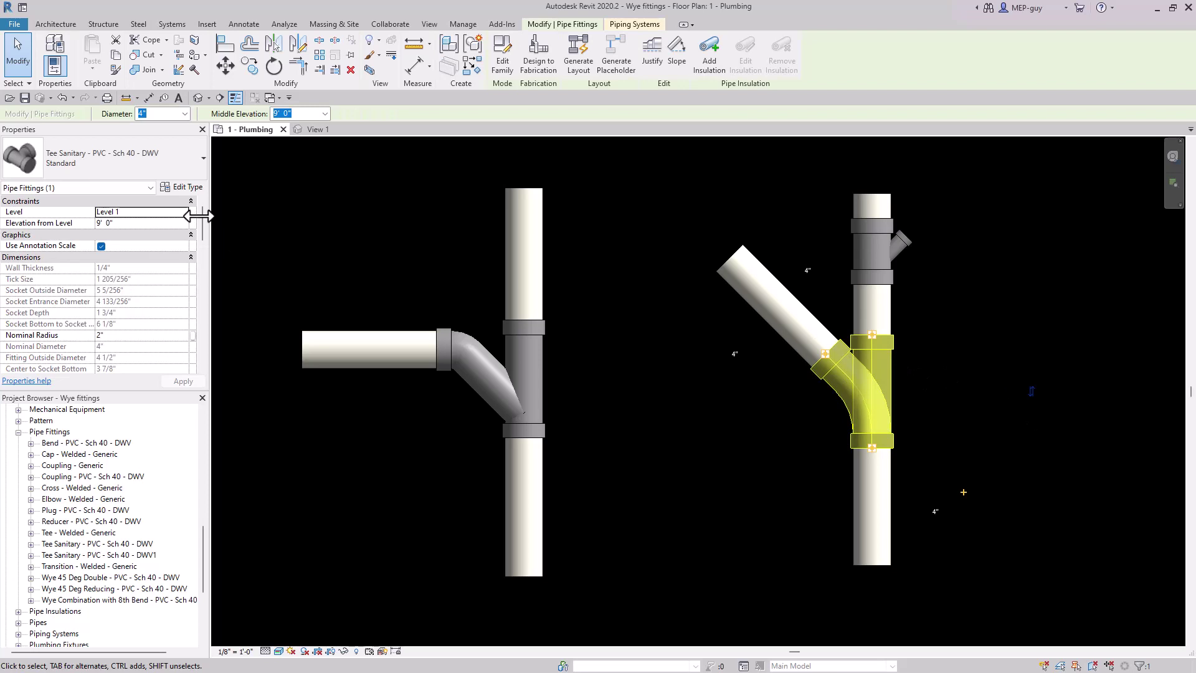
left_click(133, 160)
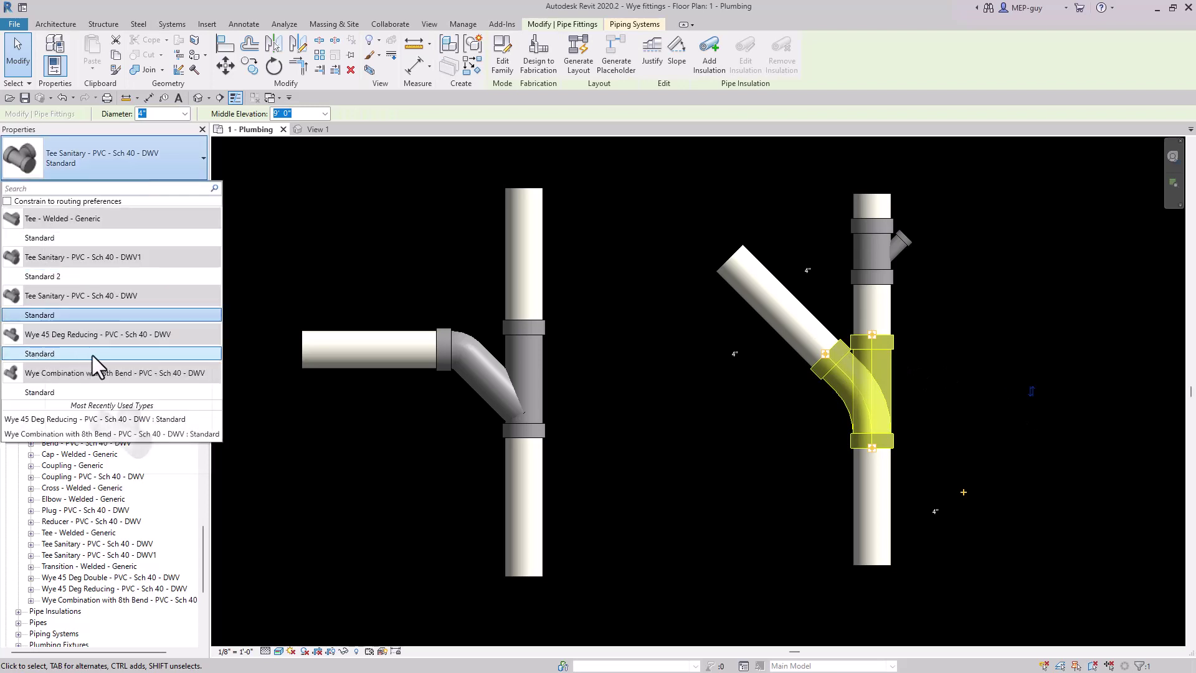
mouse_move(65, 356)
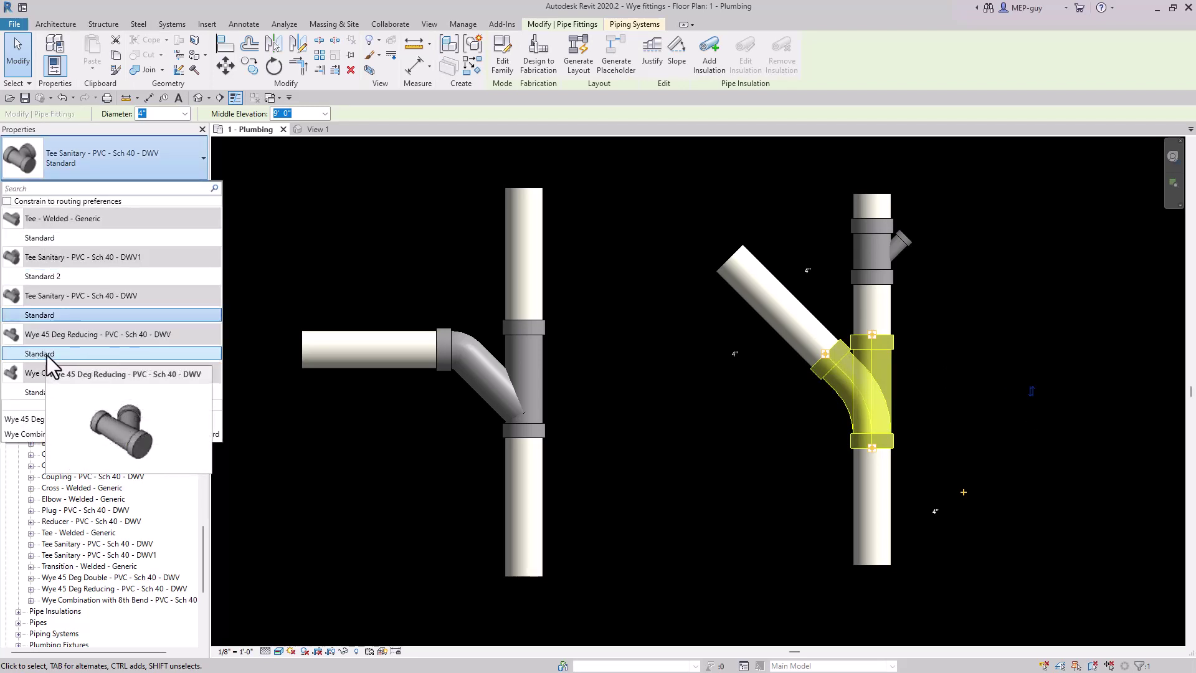
left_click(50, 353)
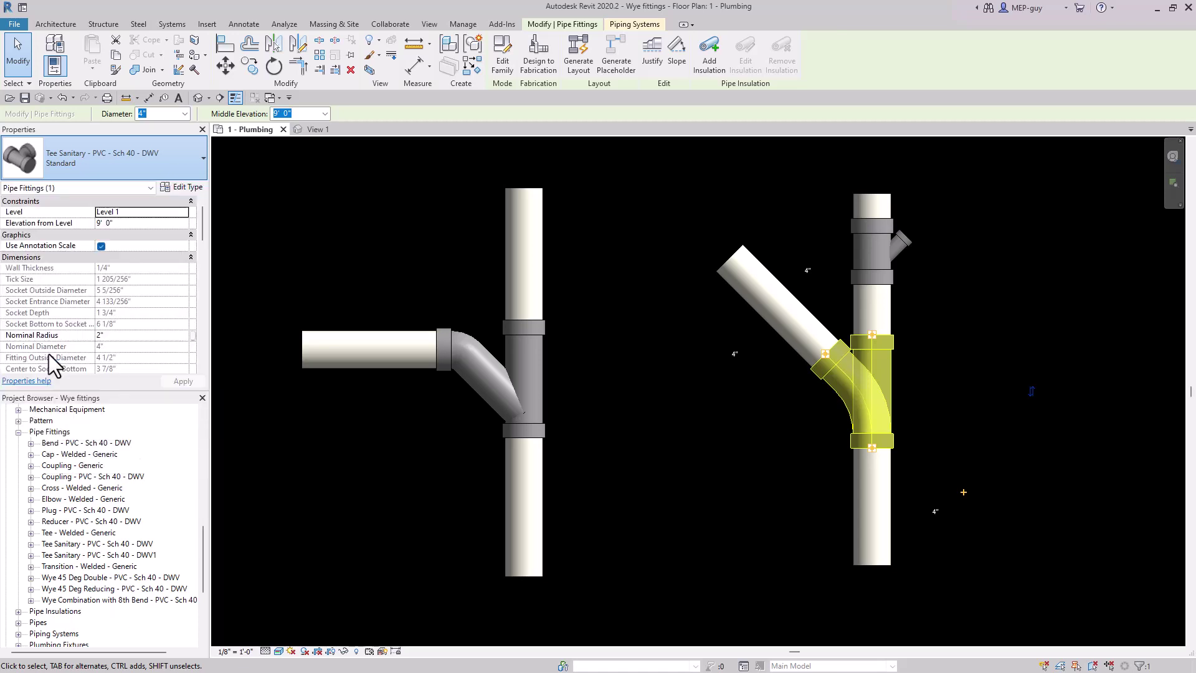
left_click(753, 472)
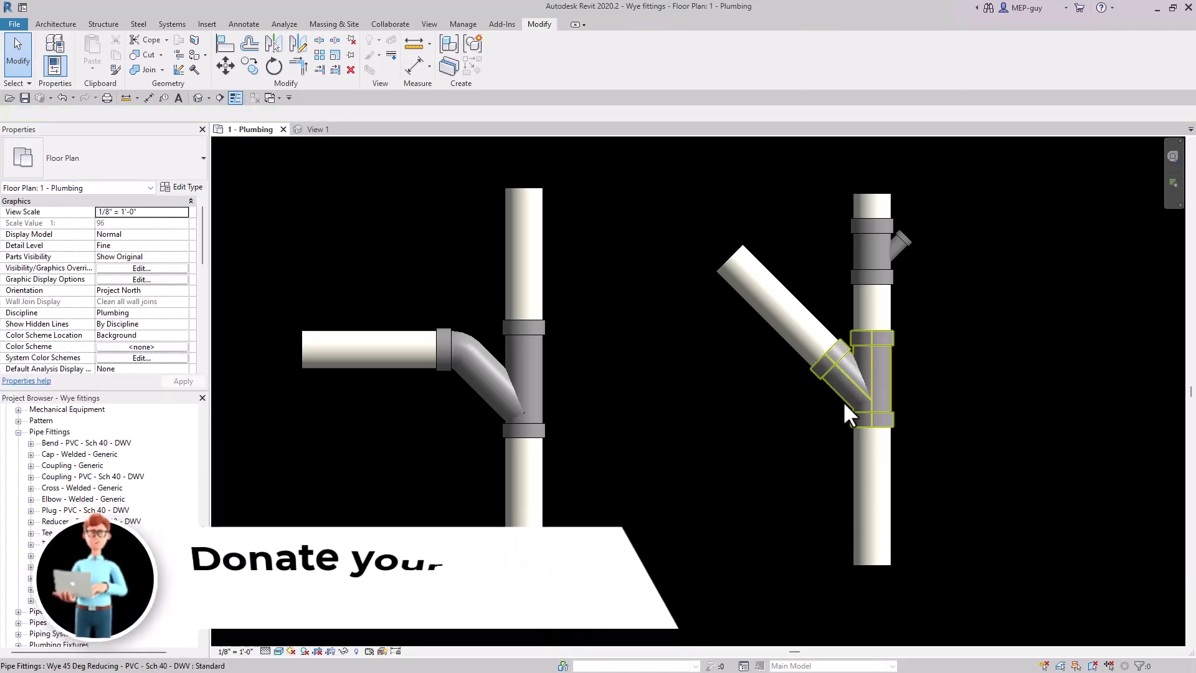
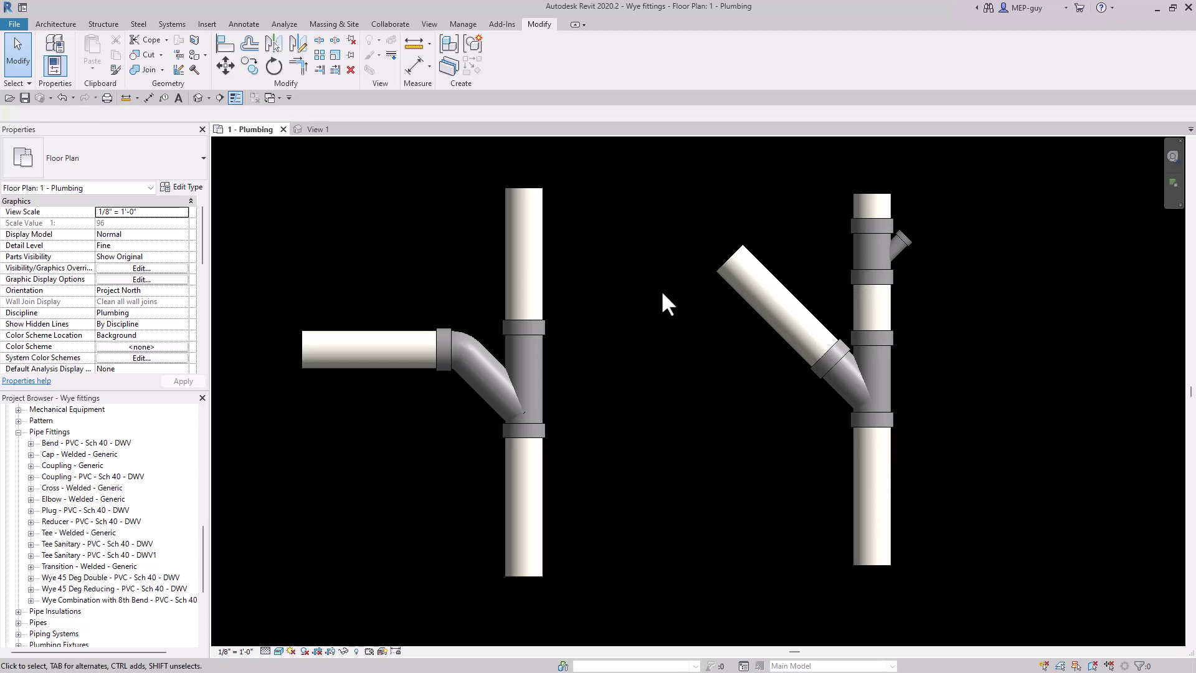
- In the PVC - DWV pipe type's routing preferences, set the junction to Wye Combination with 8th Bend - PVC - Sch 40 - DWV: Standard
left_click(544, 264)
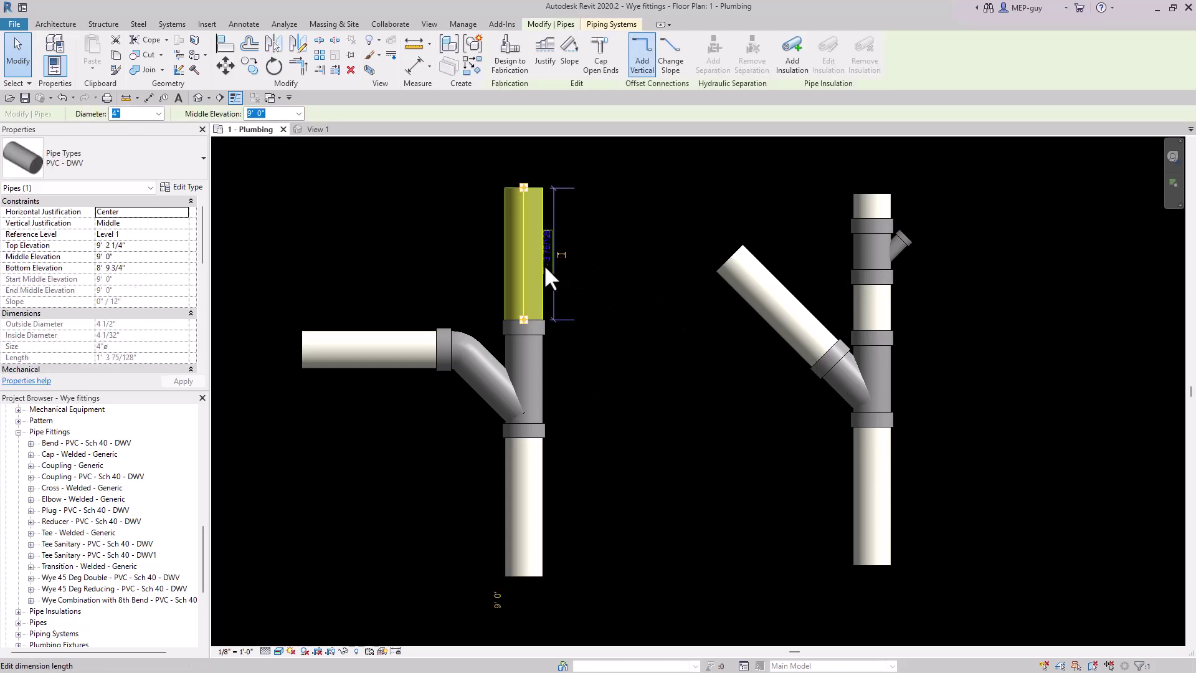
left_click(186, 188)
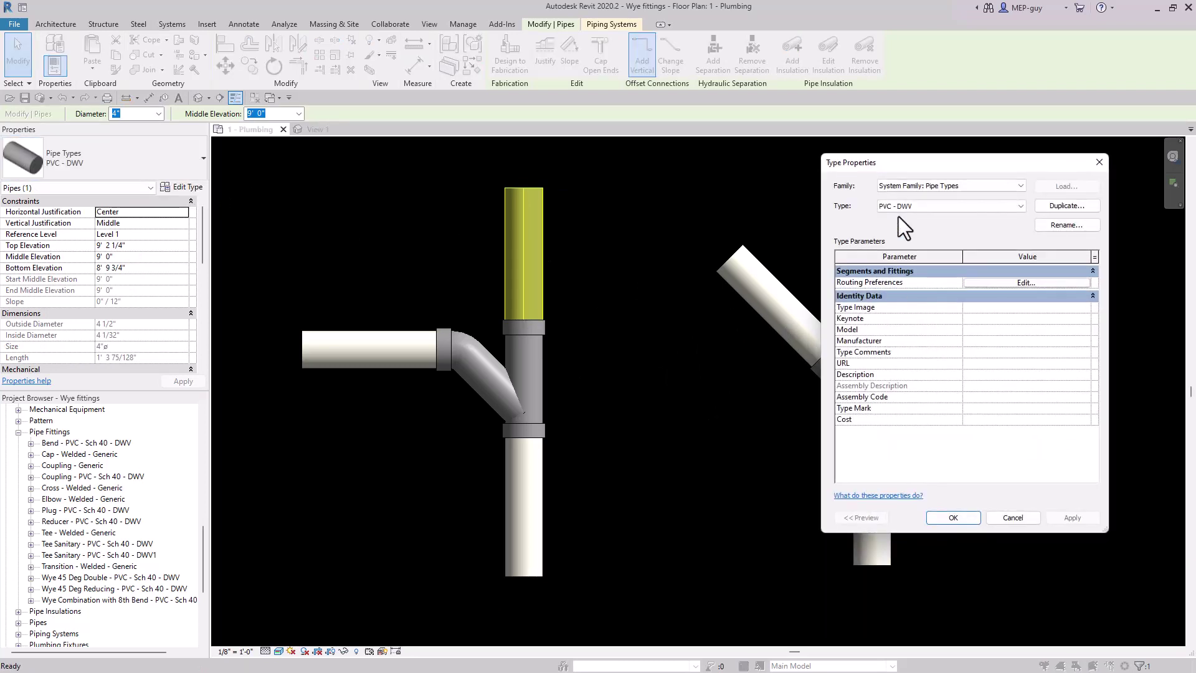
left_click(1015, 283)
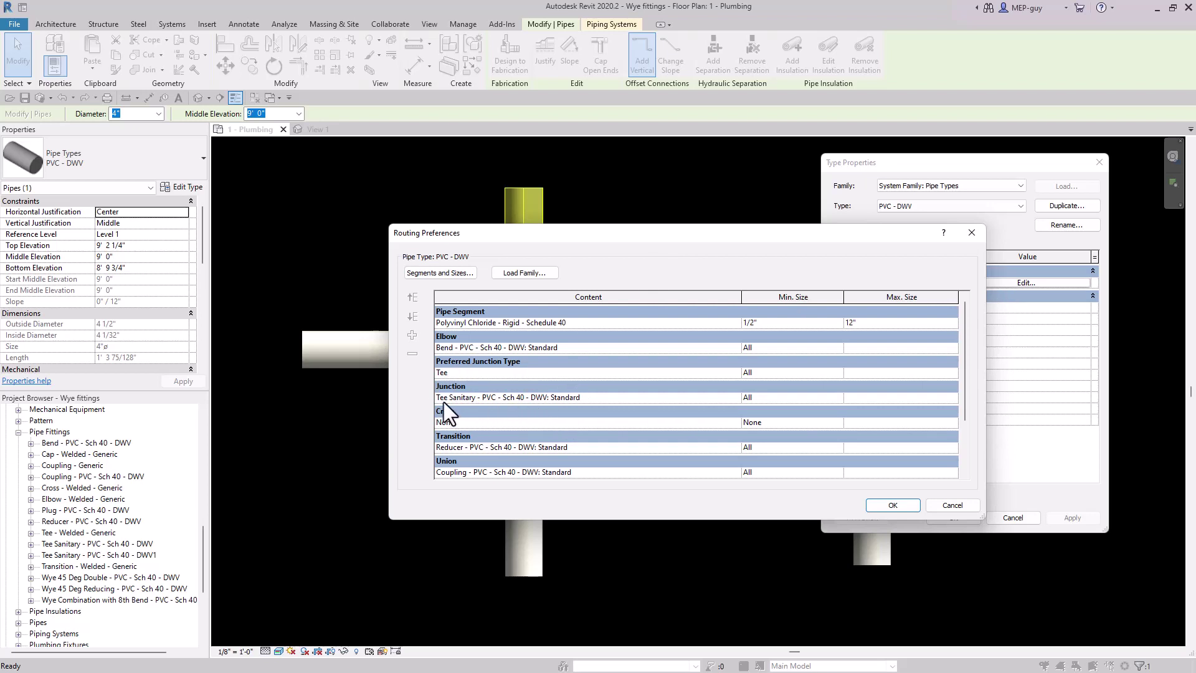
left_click(623, 397)
left_click(735, 398)
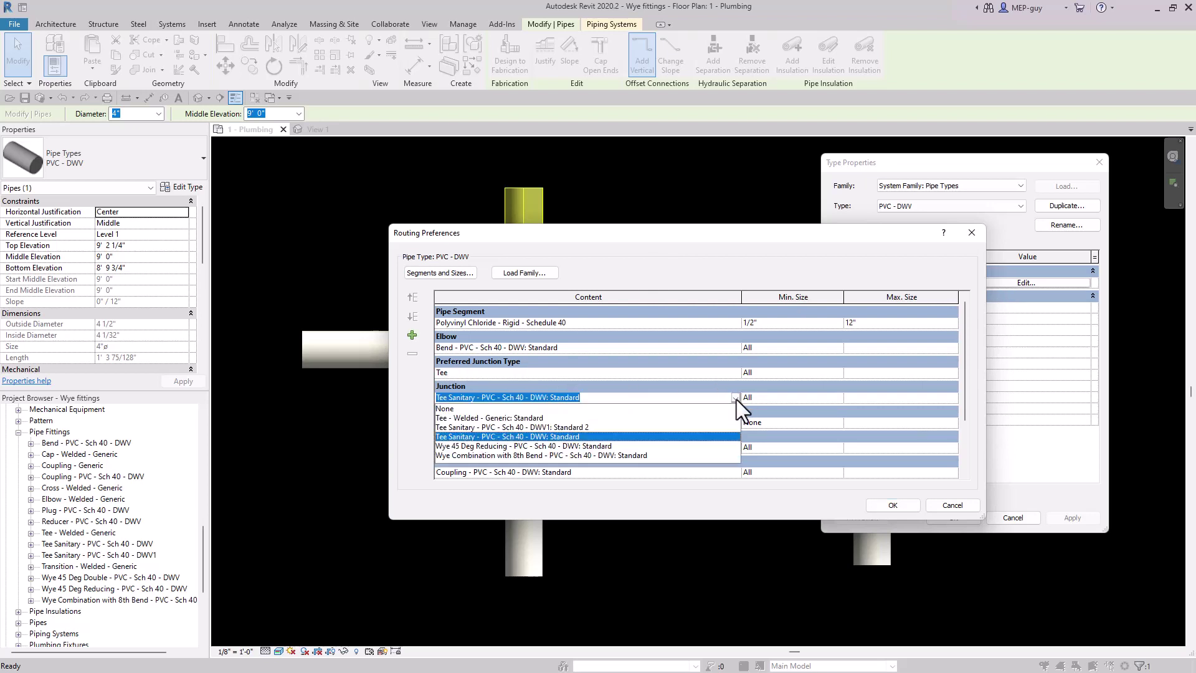
left_click(499, 457)
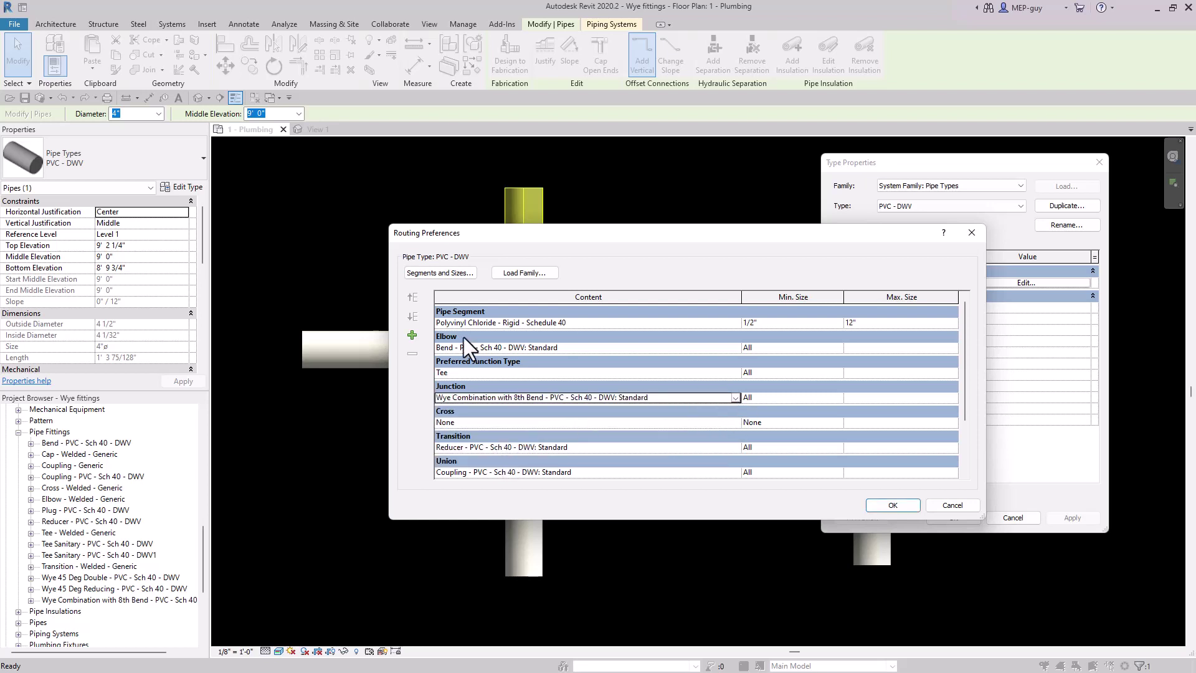
- Add Wye 45 Deg Reducing - PVC - Sch 40 - DWV: Standard as a second junction for all sizes and apply the routing preferences
left_click(412, 335)
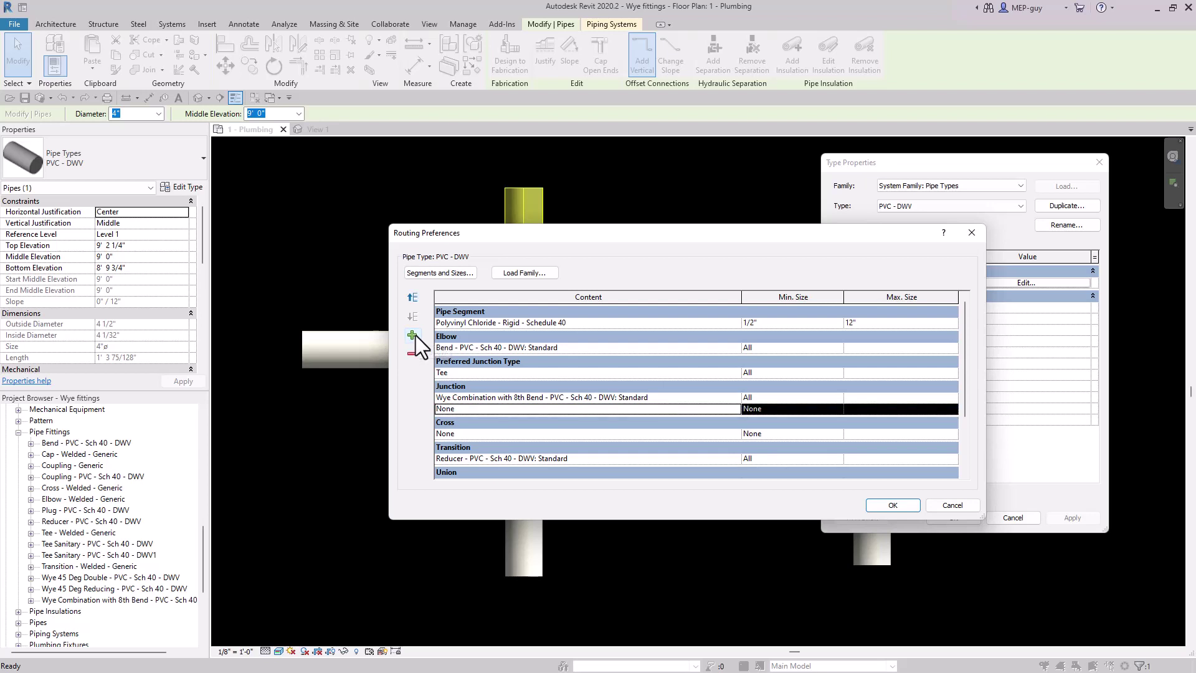
left_click(728, 411)
left_click(735, 409)
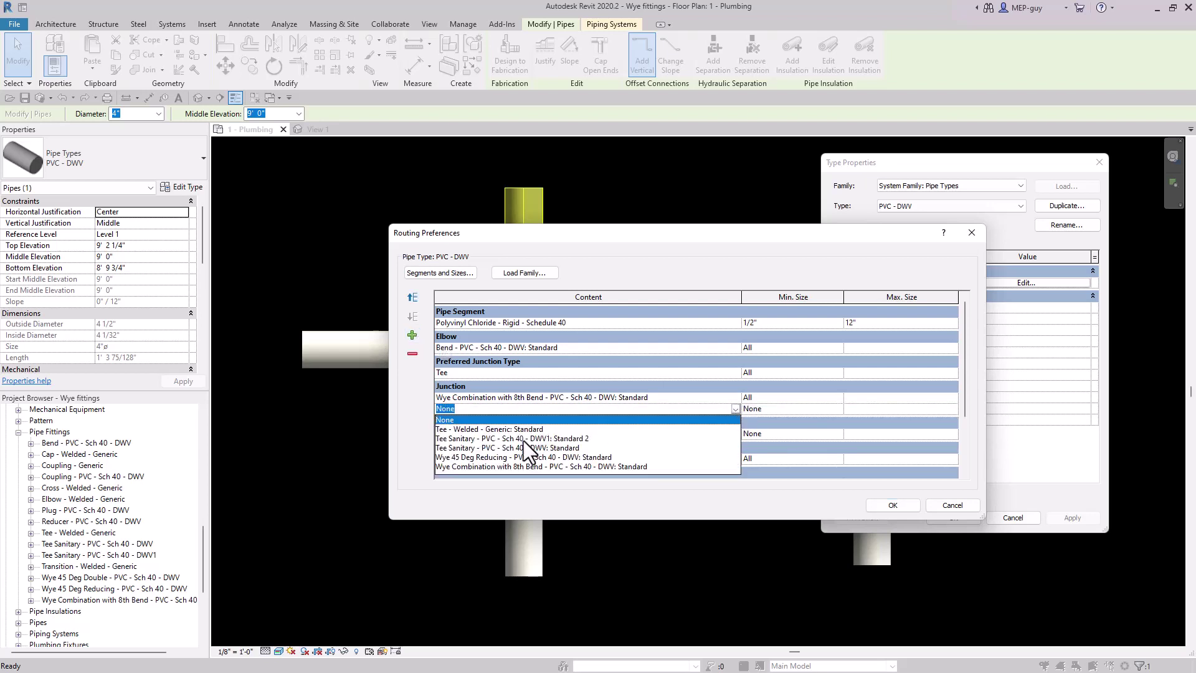
left_click(485, 457)
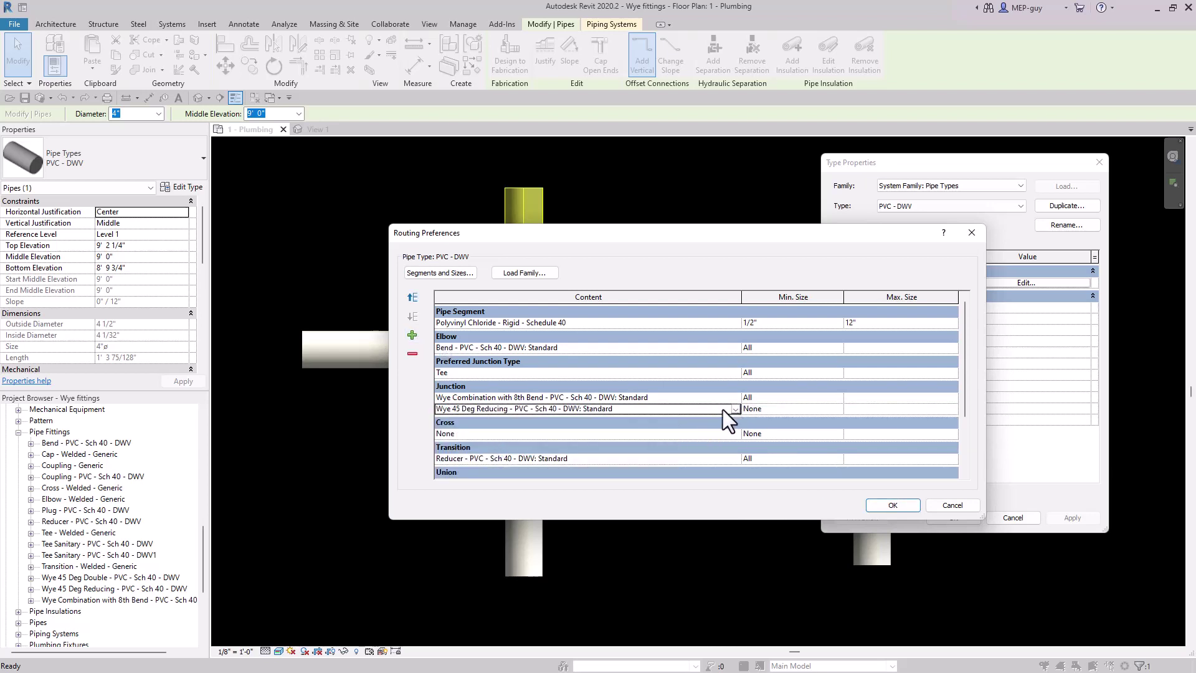
left_click(780, 408)
left_click(838, 409)
left_click(754, 428)
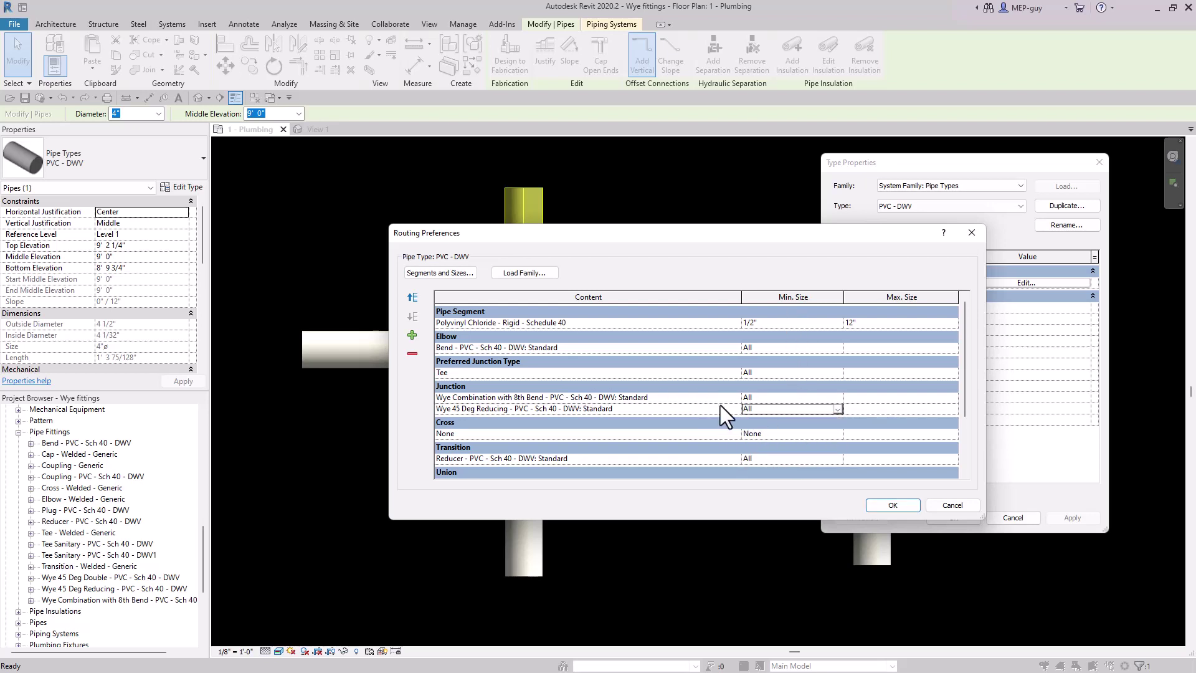
left_click(892, 504)
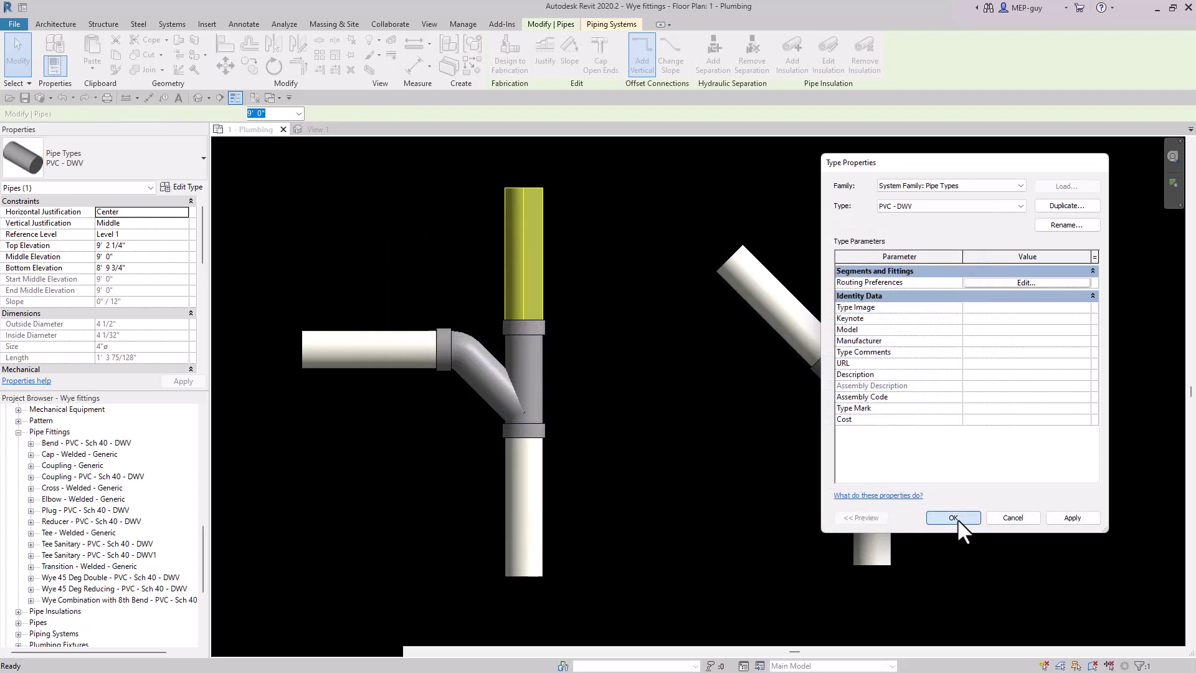
left_click(953, 518)
key("Escape")
- Draw a vertical 4" PVC - DWV pipe in an empty area beside the existing piping
middle_click_drag(1044, 417, 469, 442)
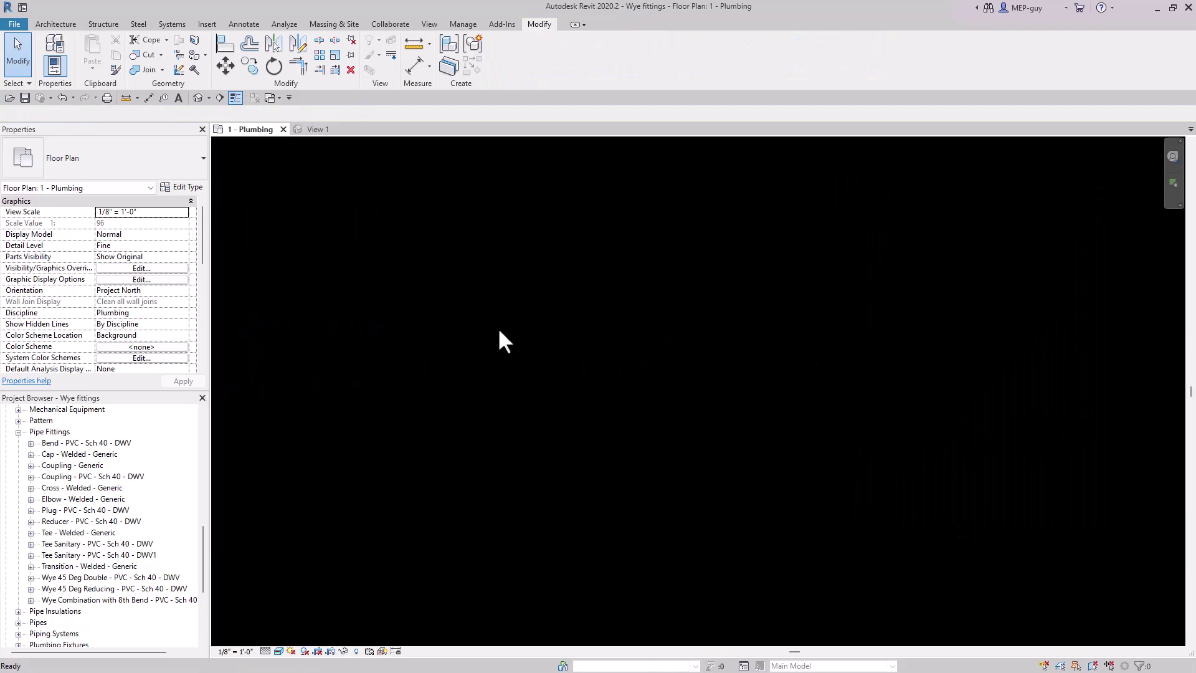
key("p")
key("i")
left_click(480, 203)
left_click(481, 523)
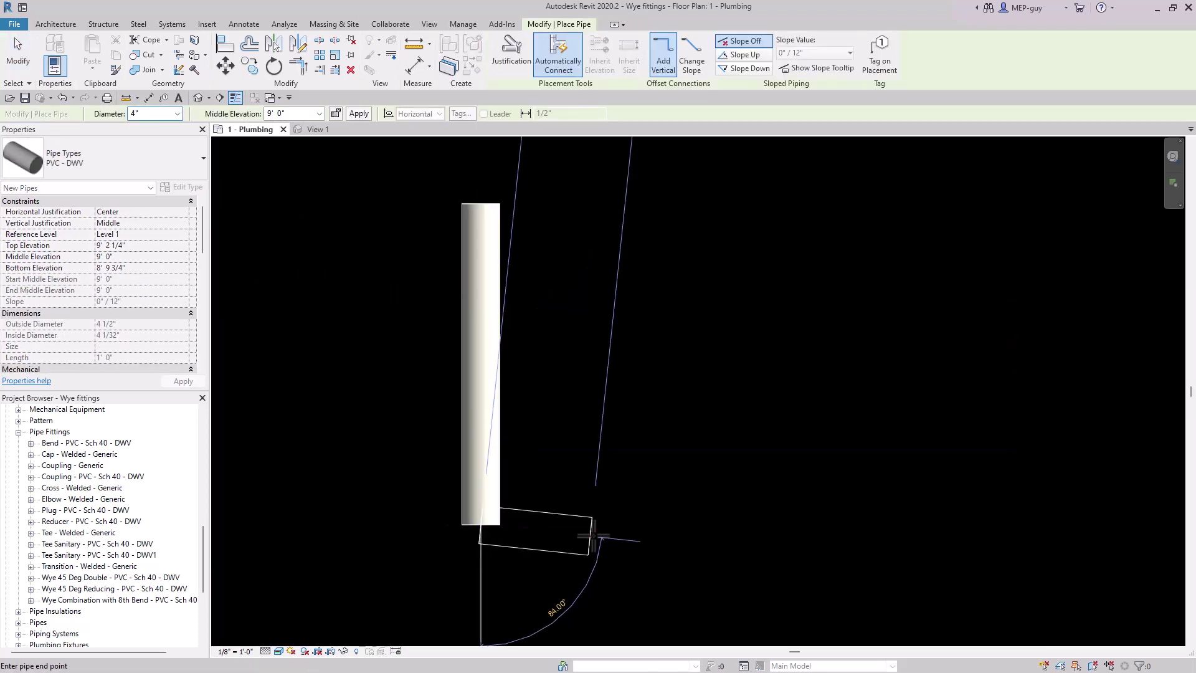
key("Escape")
key("Escape")
- Draw a horizontal 4" PVC - DWV branch pipe from the left into the new vertical pipe
key("a")
key("l")
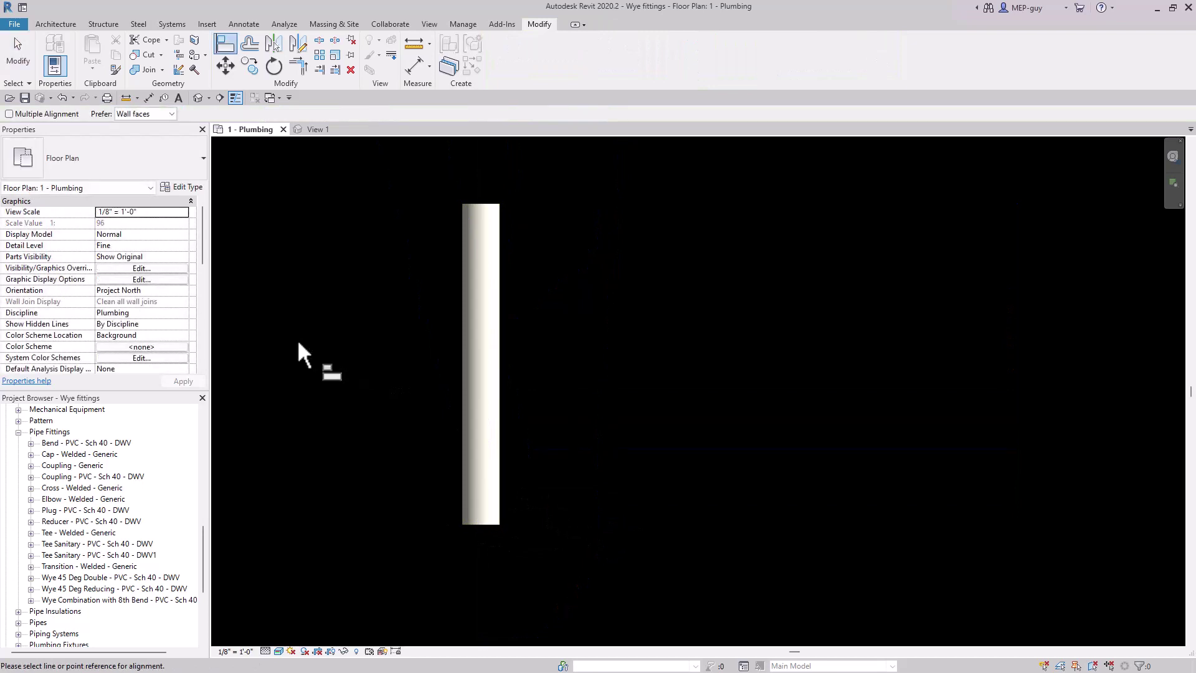
key("p")
key("i")
left_click(285, 333)
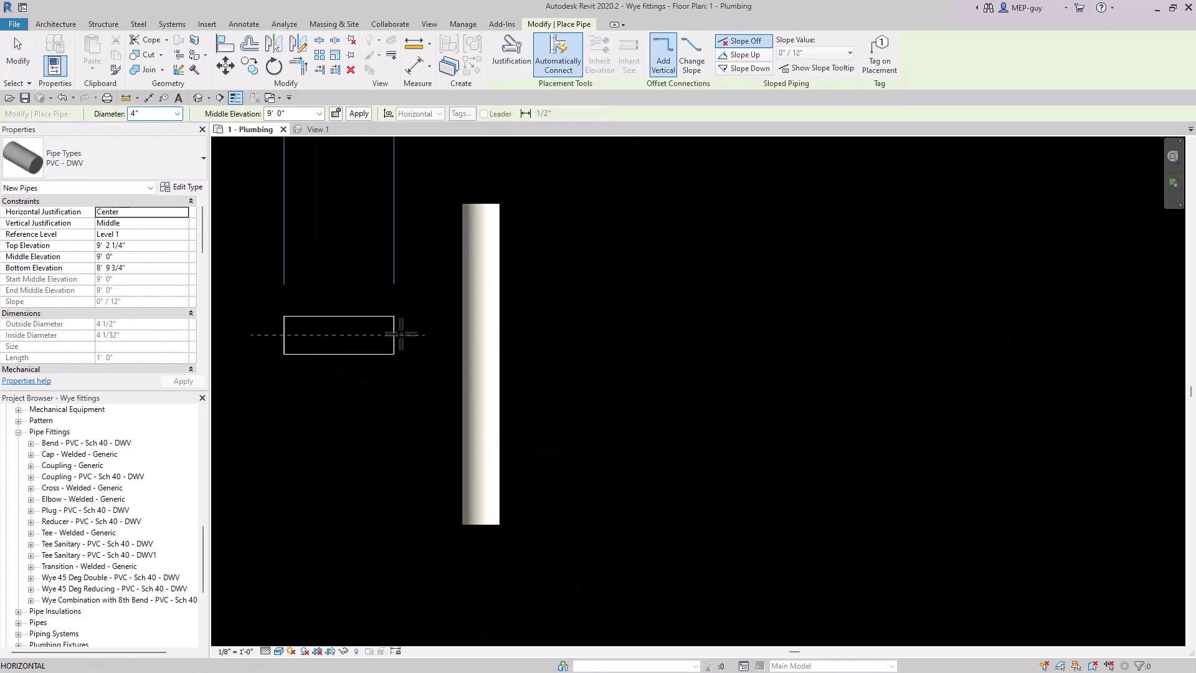
left_click(459, 327)
key("Escape")
key("Escape")
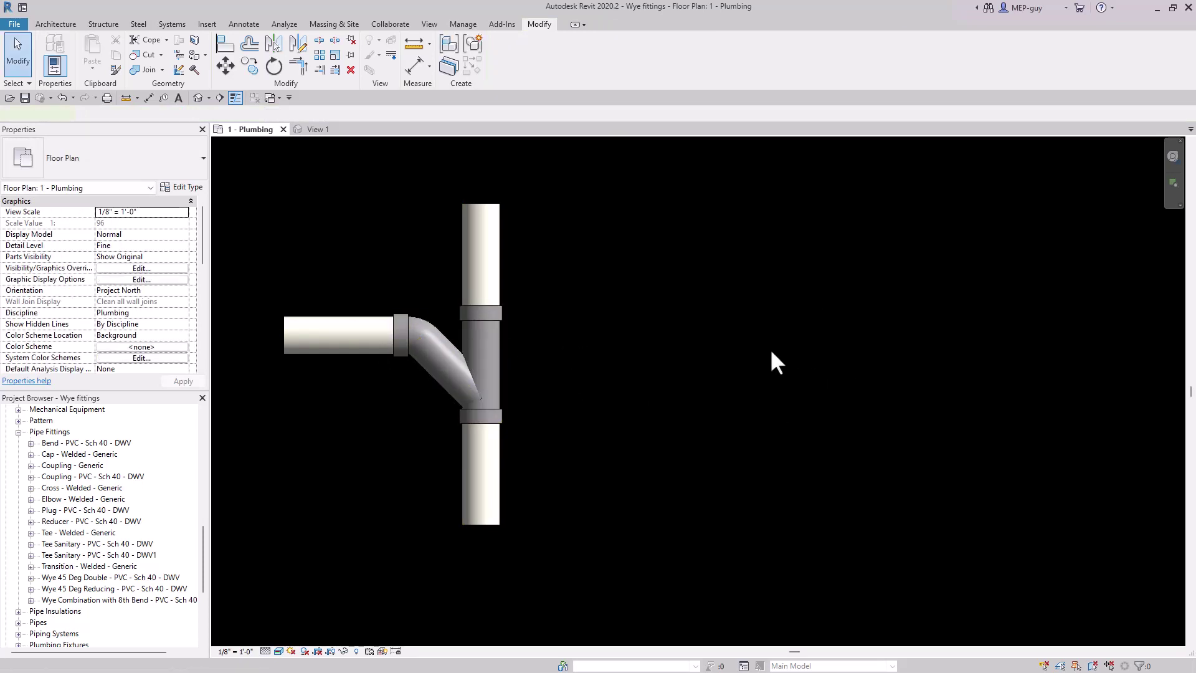
- Draw a second vertical 4" PVC - DWV pipe to the right of the new horizontal branch connection
key("p")
key("i")
left_click(862, 205)
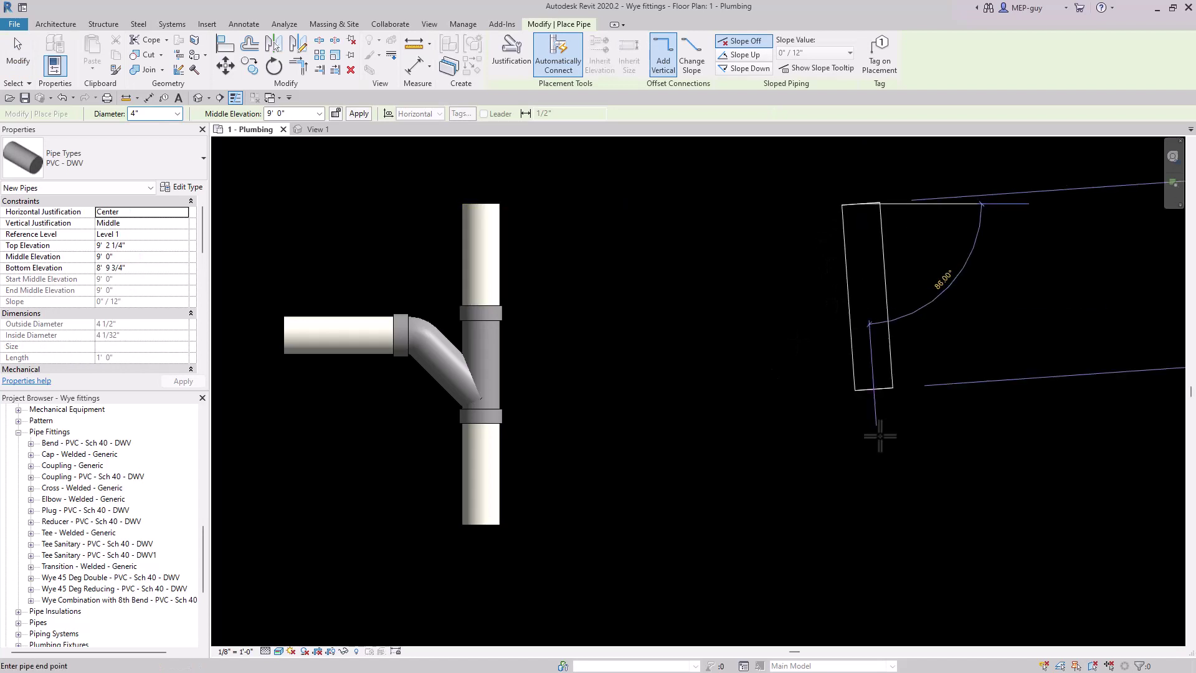
key("Escape")
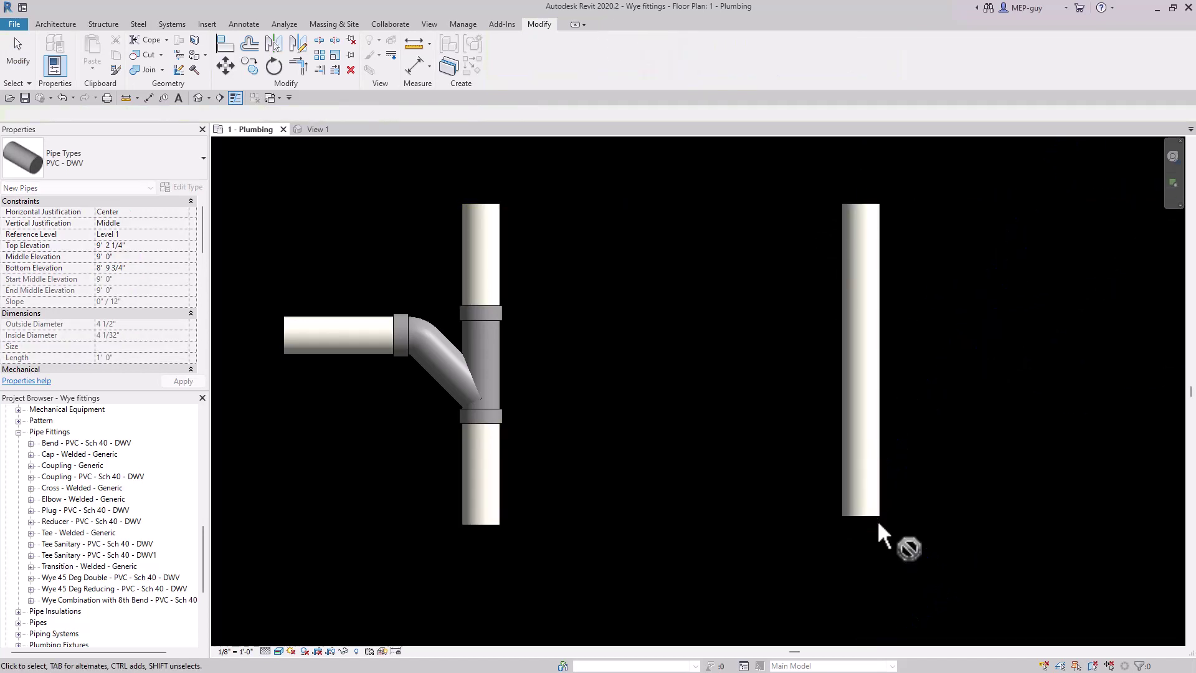
key("Escape")
- Draw a 45° diagonal 4" branch pipe from the upper left into the second vertical pipe and dismiss the warning
key("p")
key("i")
left_click(727, 247)
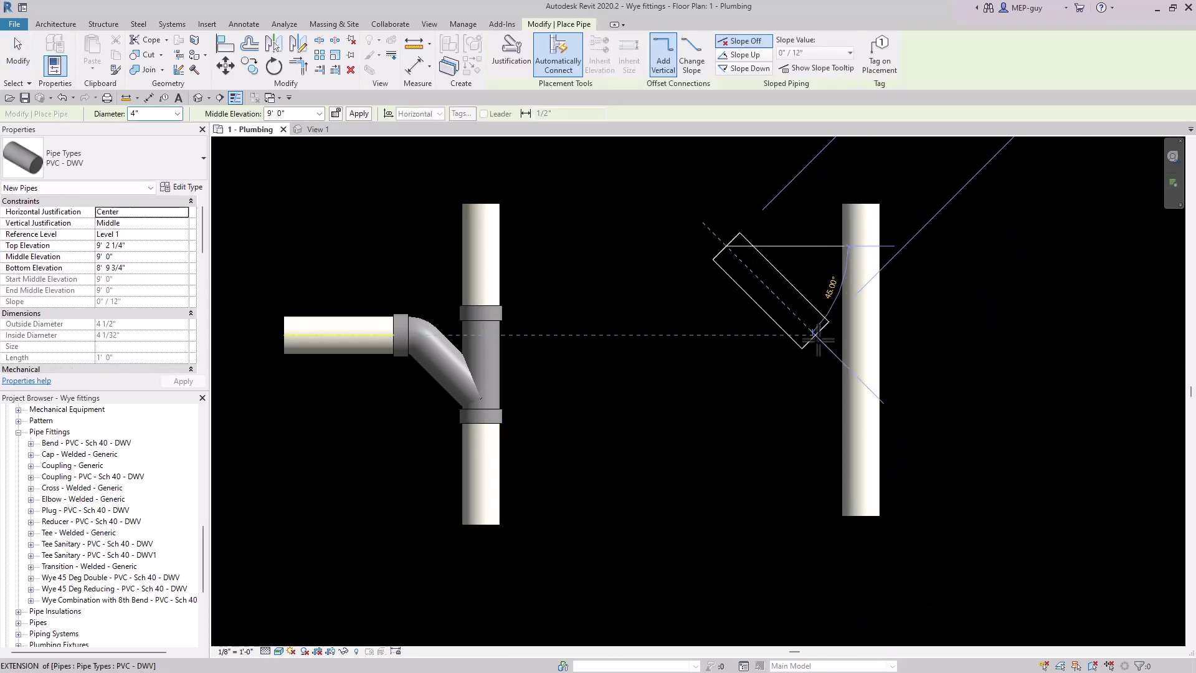
left_click(859, 378)
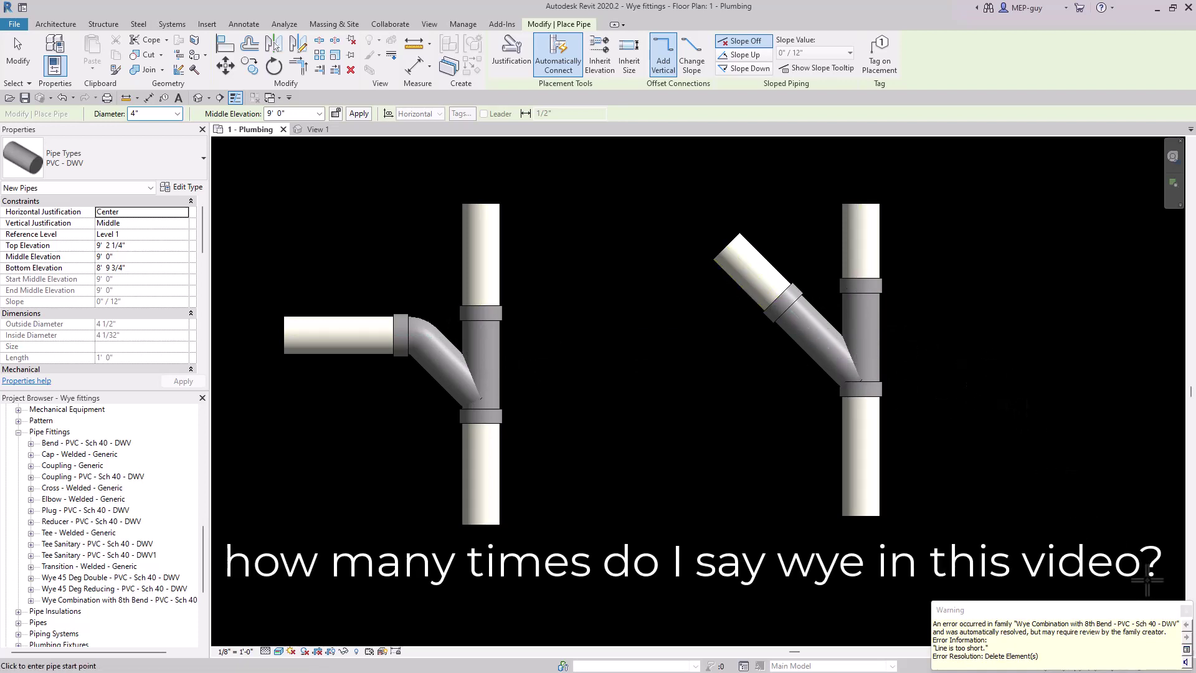
left_click(1184, 610)
key("Escape")
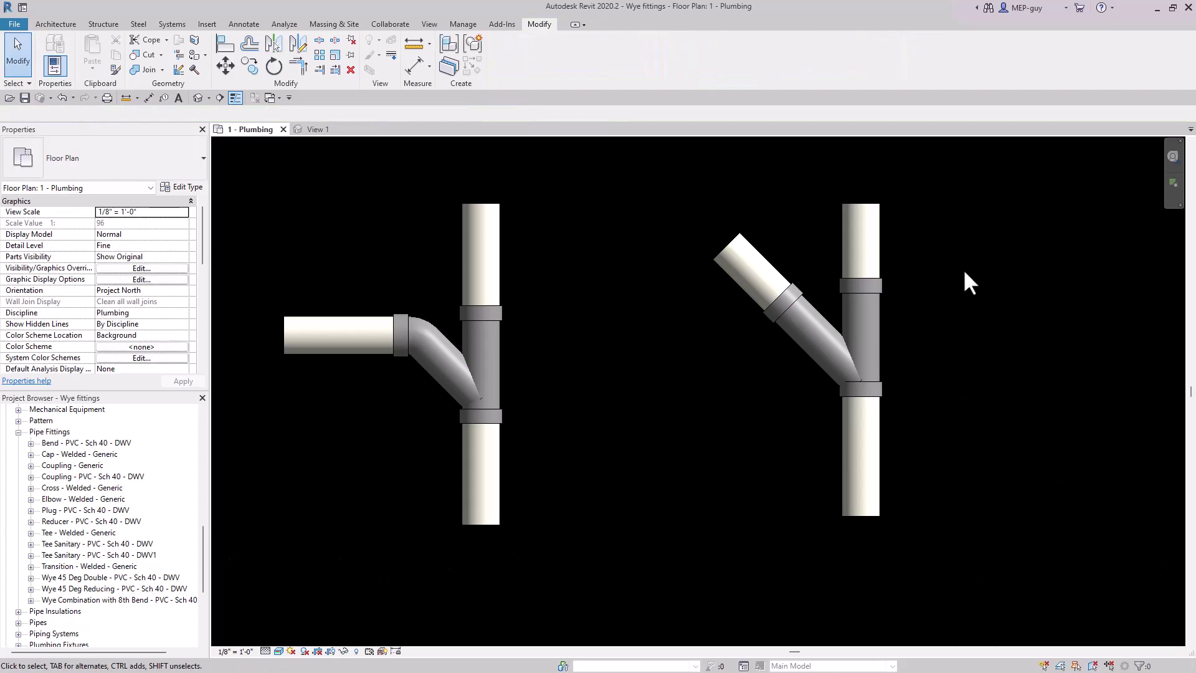
- Open the family of the wye combination fitting at the new diagonal branch for editing
middle_click_drag(989, 314, 1017, 350)
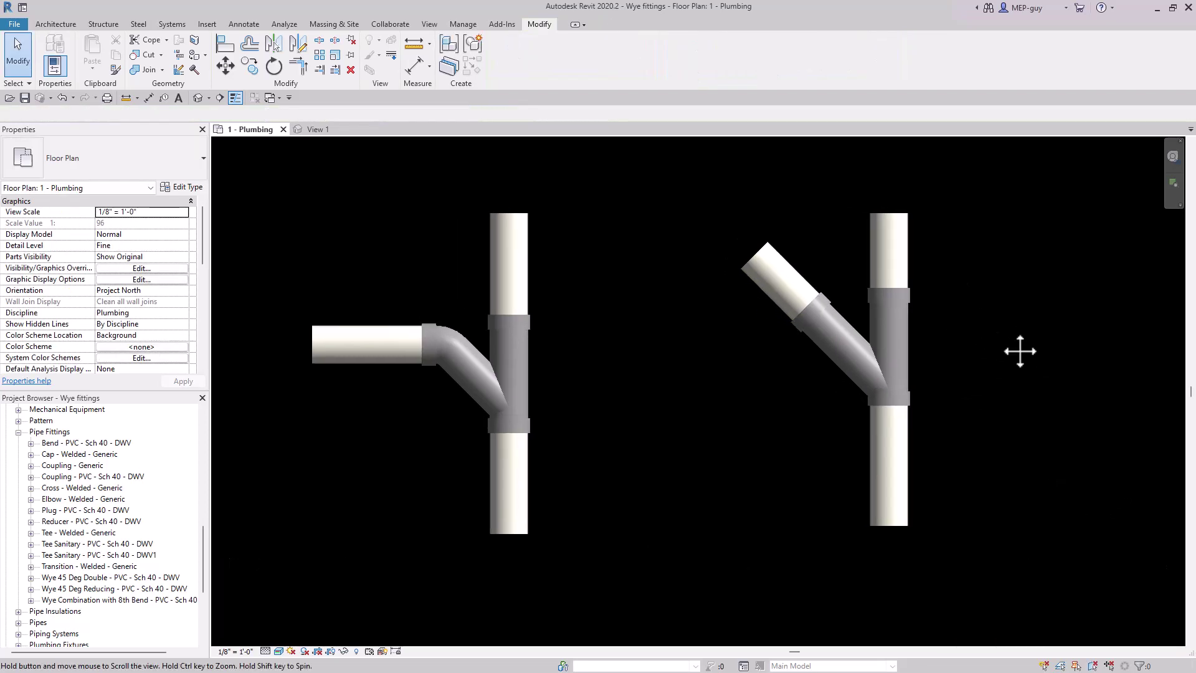
left_click(909, 321)
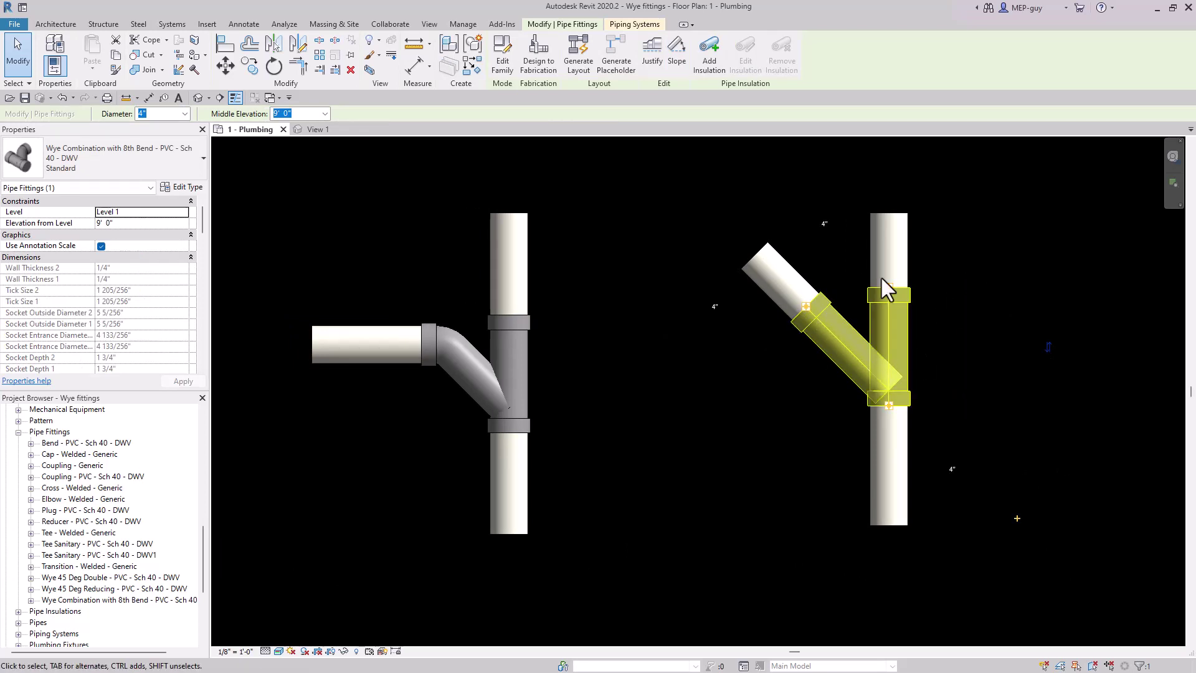
left_click(502, 63)
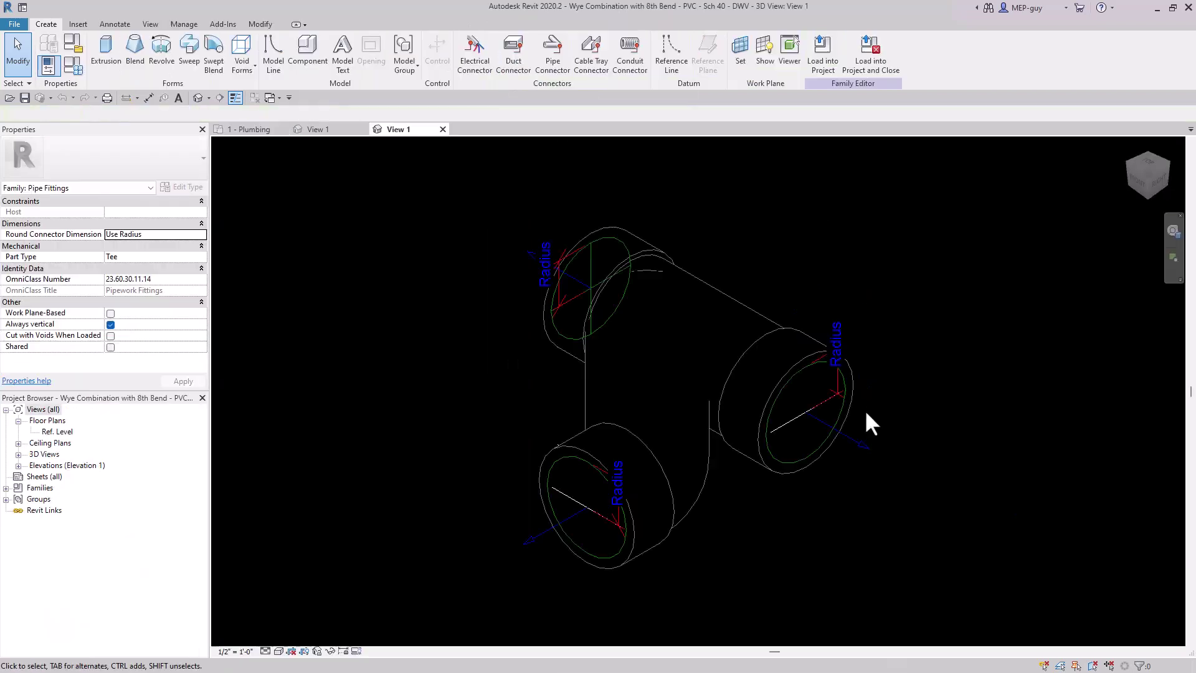
- Change the wye combination family's Angle parameter from an instance to a type parameter and accept the family types
left_click(75, 66)
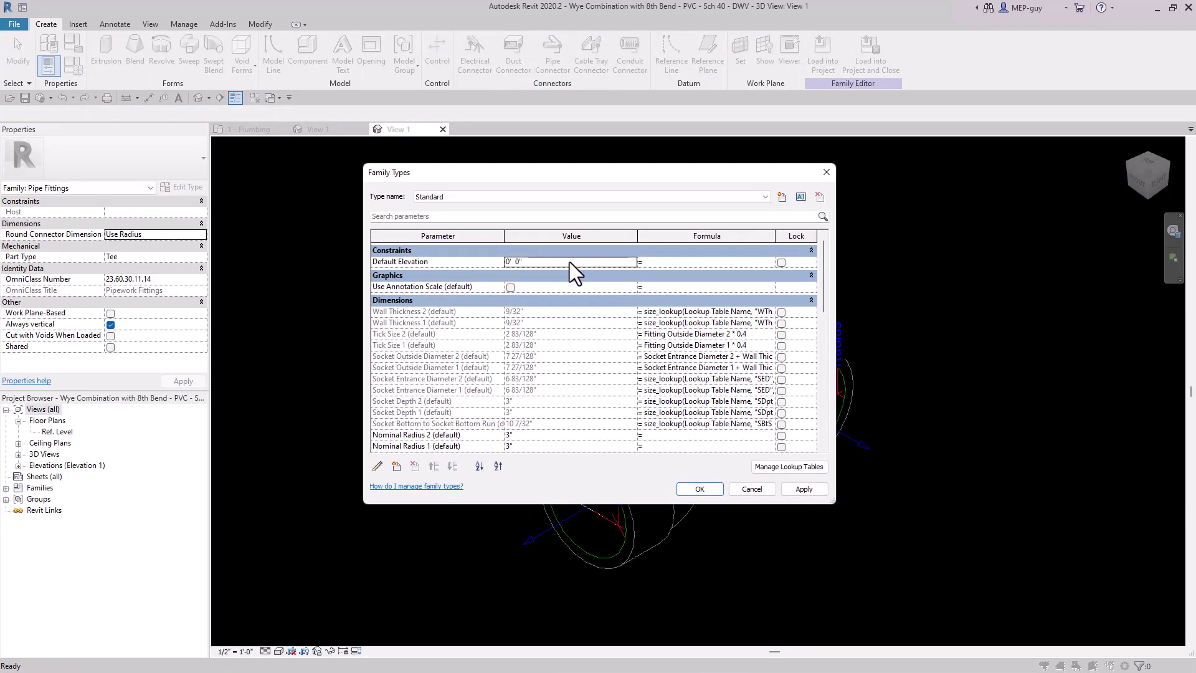
scroll(573, 274, "down", 15)
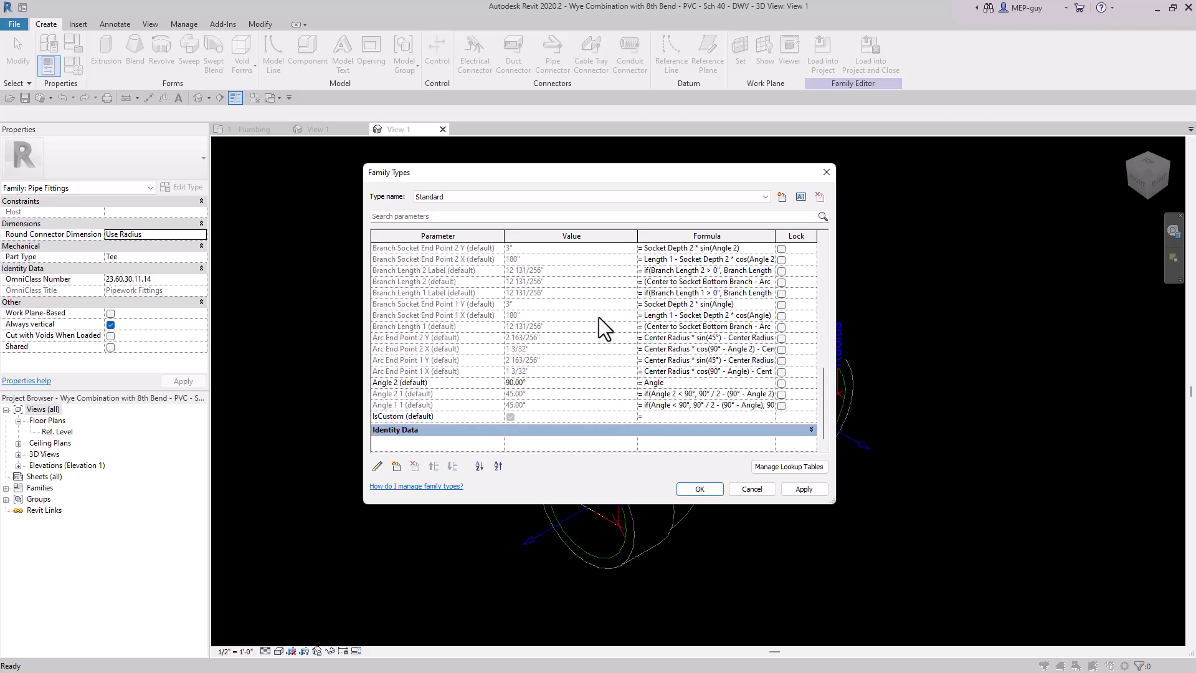
left_click_drag(579, 176, 630, 177)
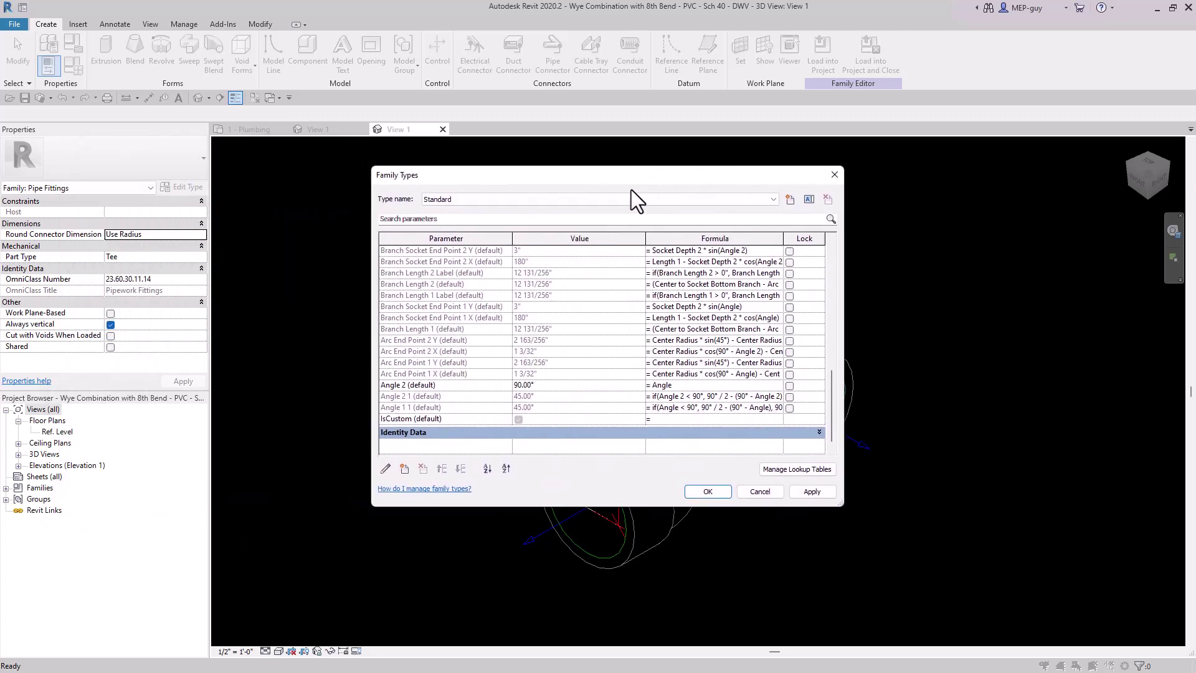
scroll(562, 357, "up", 10)
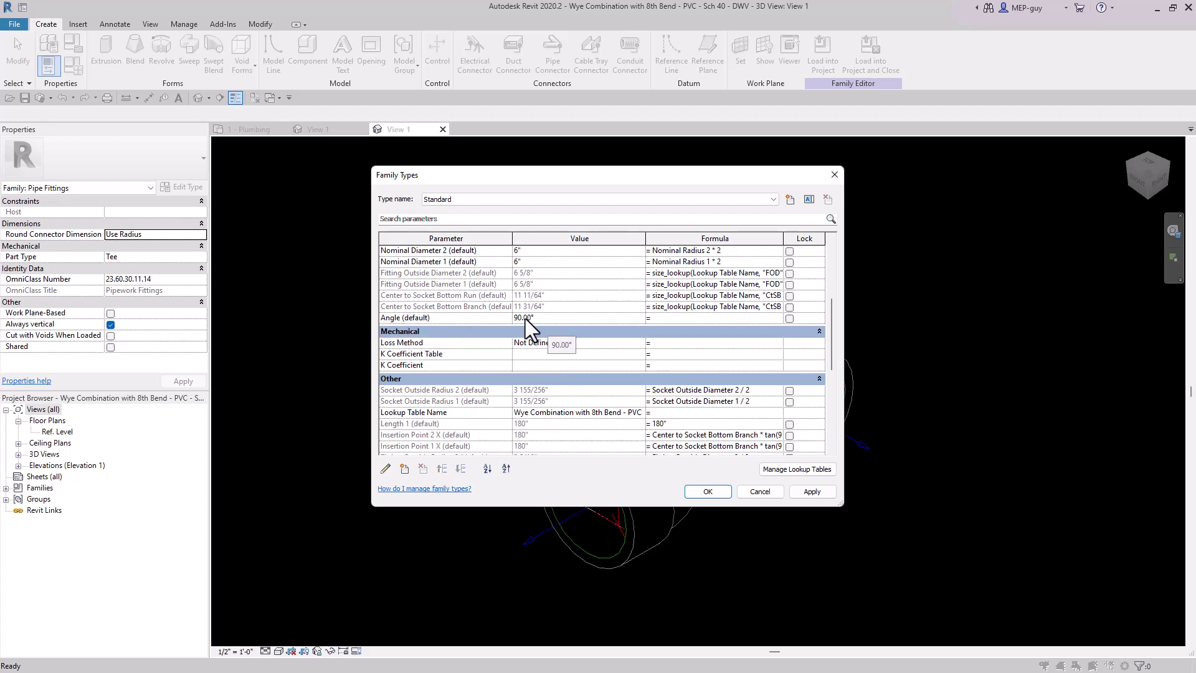
left_click(460, 320)
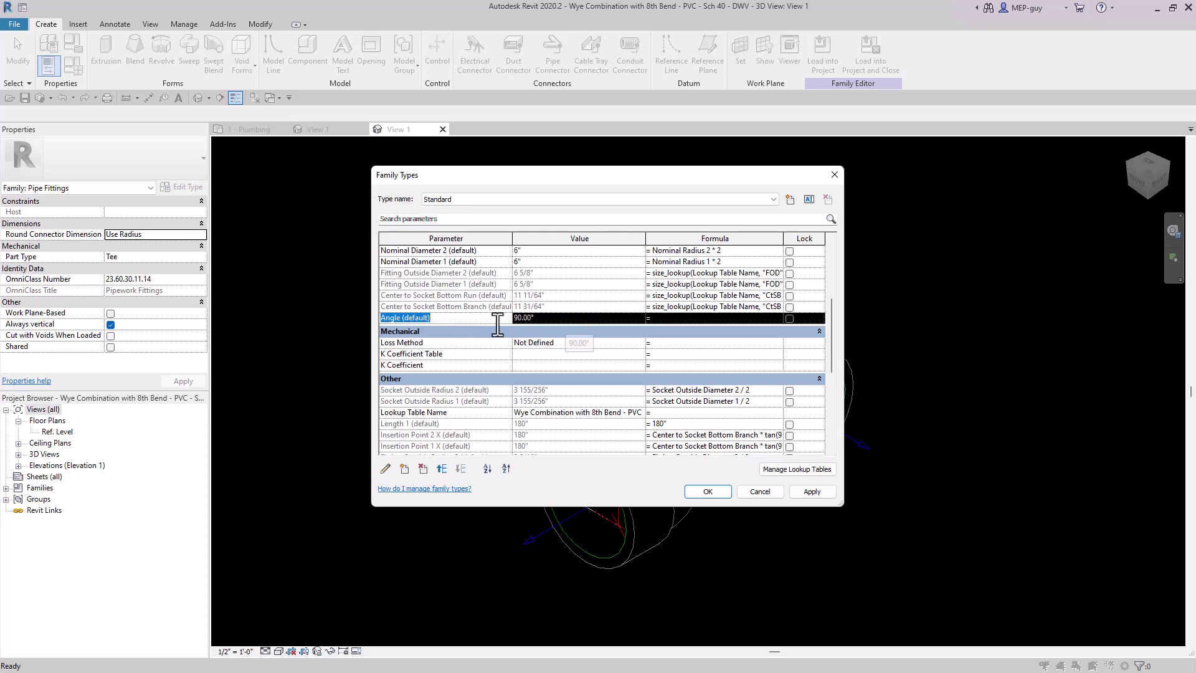
left_click(386, 469)
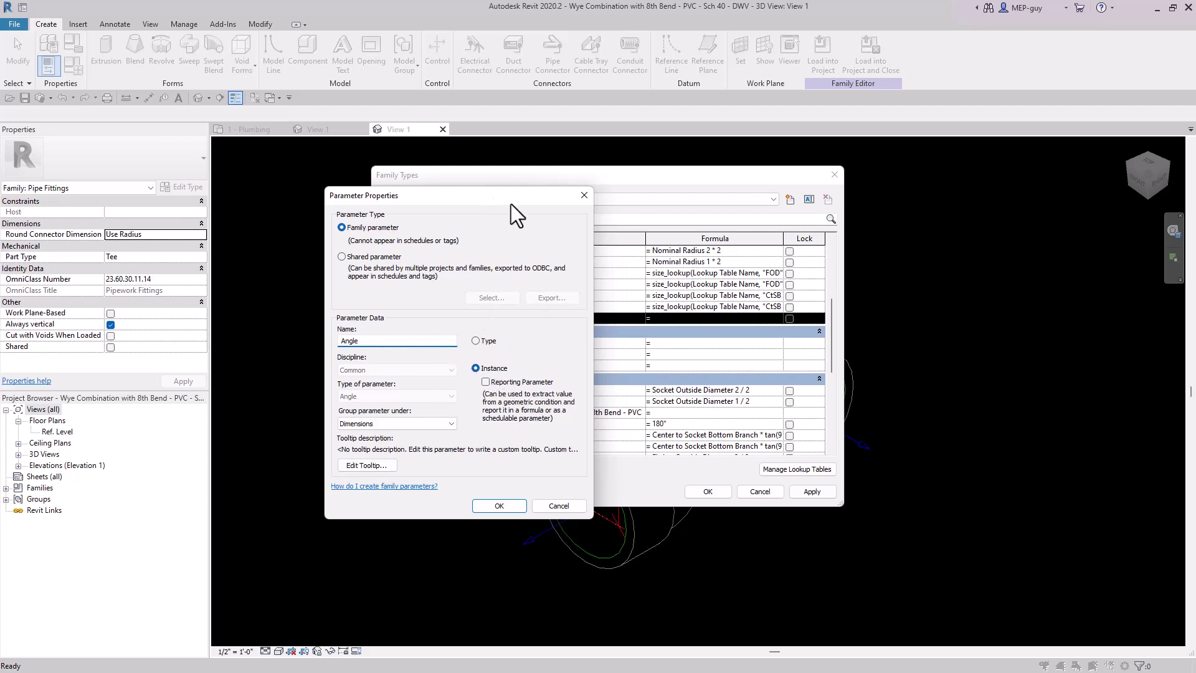
left_click_drag(511, 202, 409, 189)
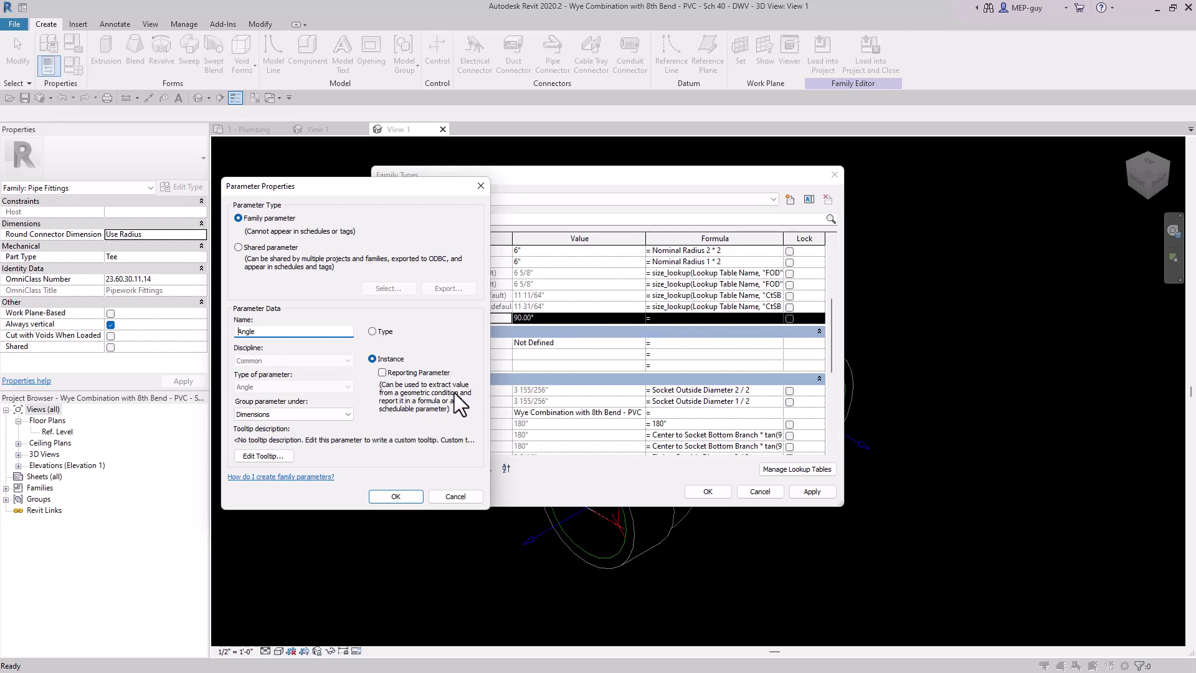
left_click(372, 331)
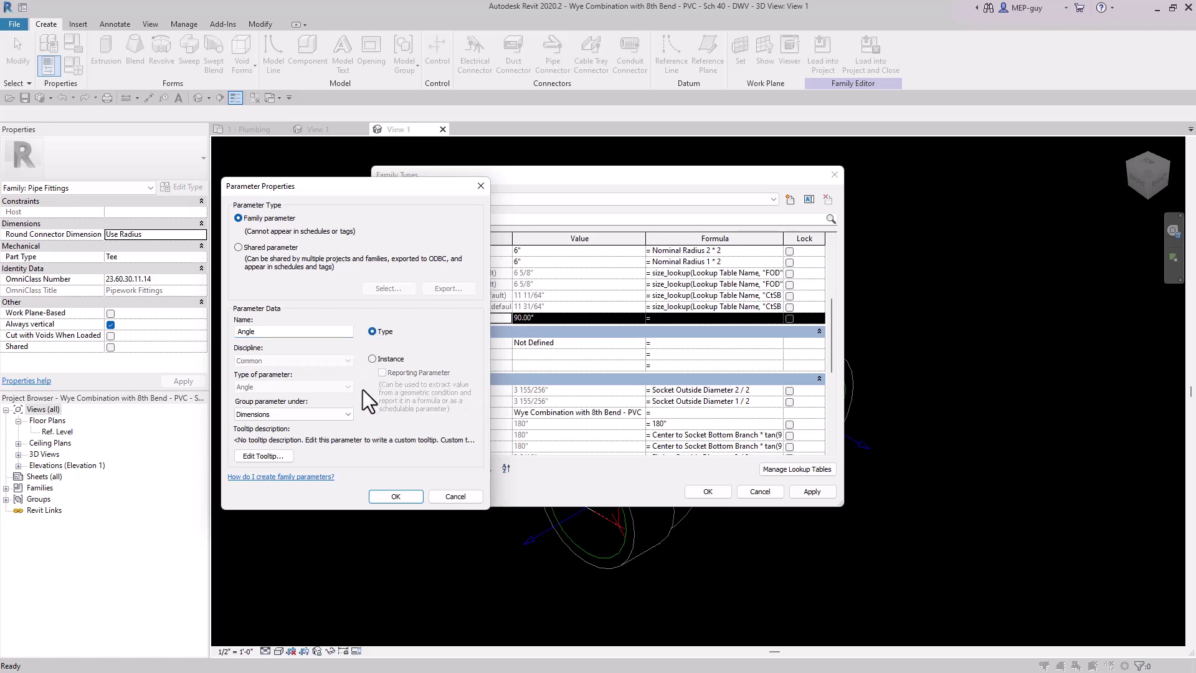
left_click(395, 496)
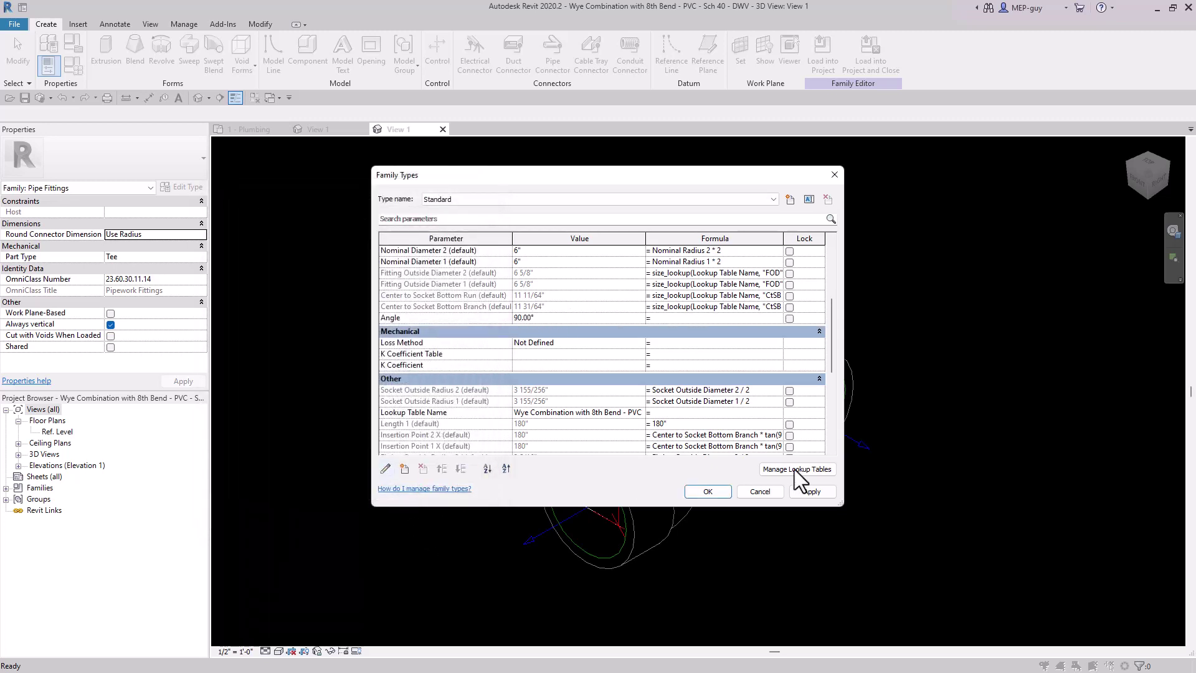
left_click(708, 490)
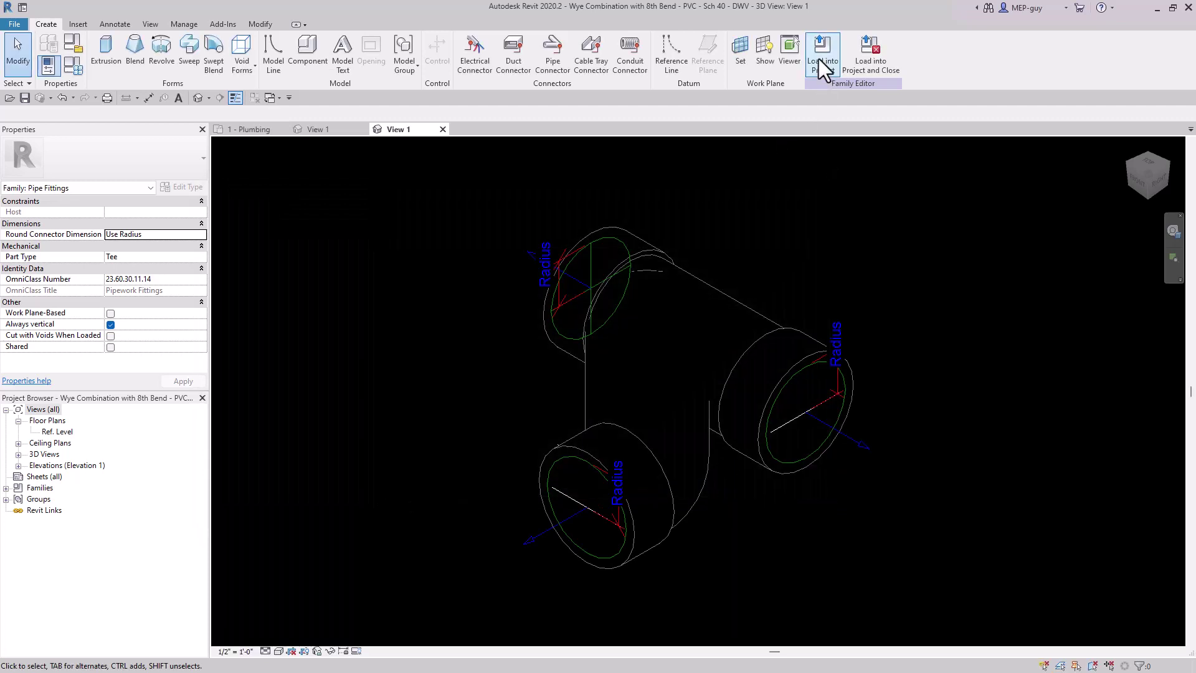
- Load the wye combination family into Wye fittings.rvt, overwriting the existing version and its parameter values, and disconnect the diagonal fitting from the network
left_click(822, 52)
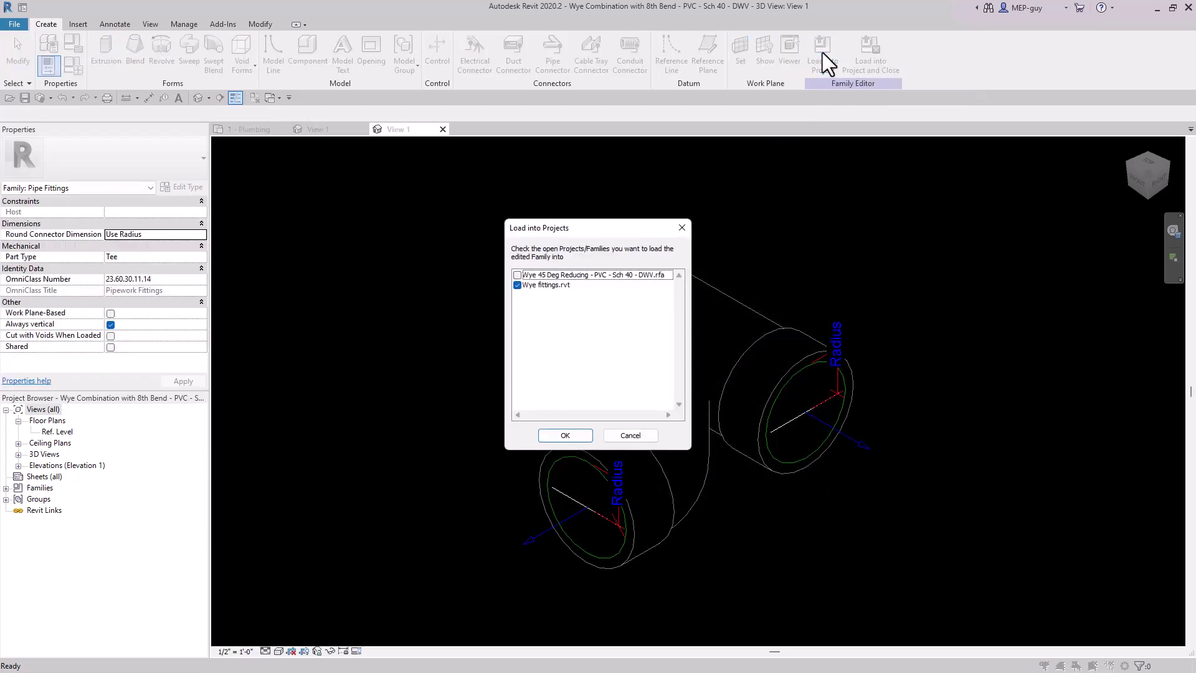
left_click(573, 435)
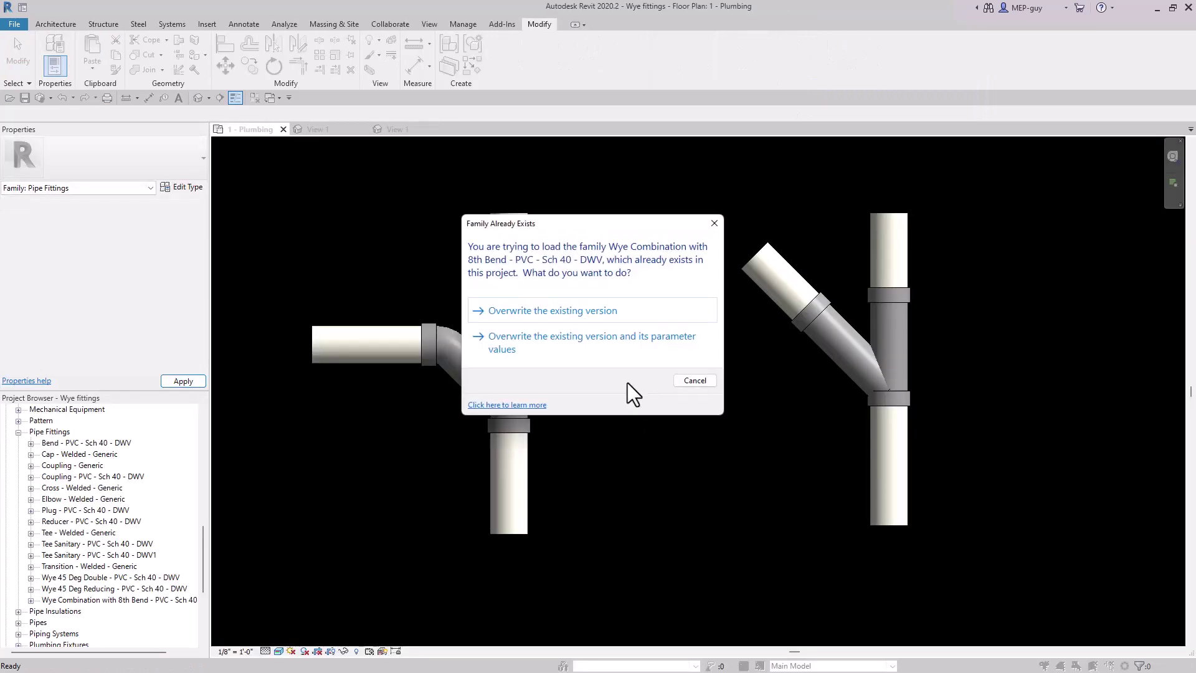
left_click(559, 340)
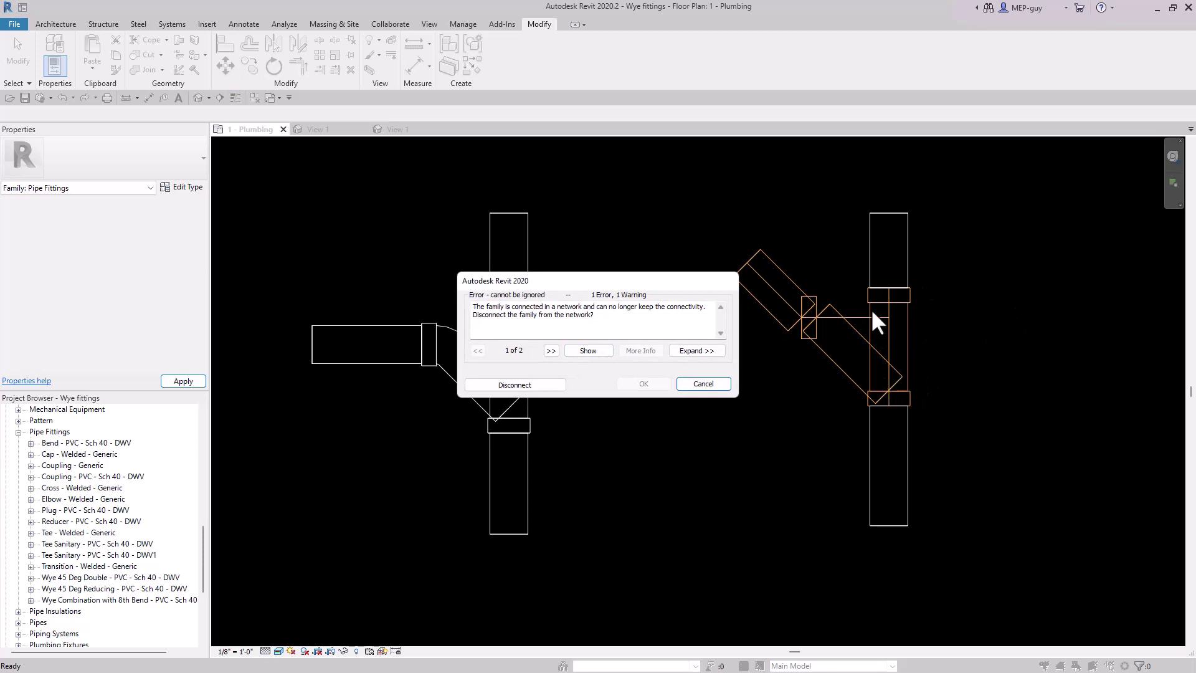
left_click(522, 384)
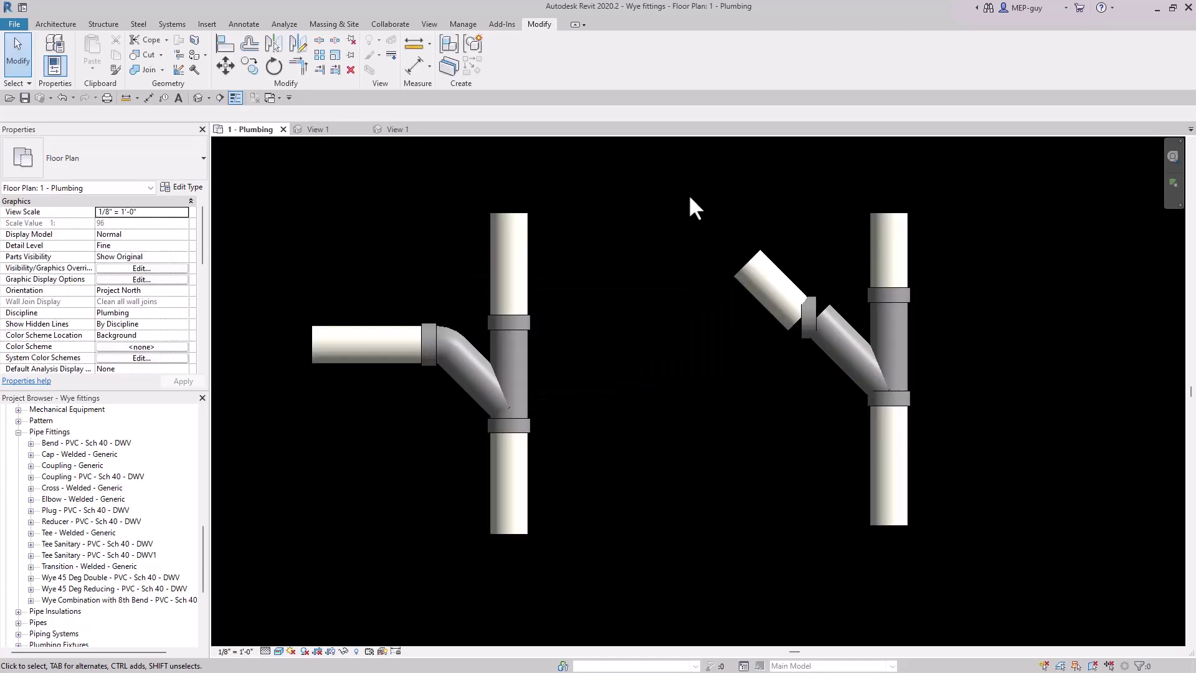
- Delete the disconnected wye combination fitting and extend the upper vertical pipe down to join the lower one
left_click(853, 329)
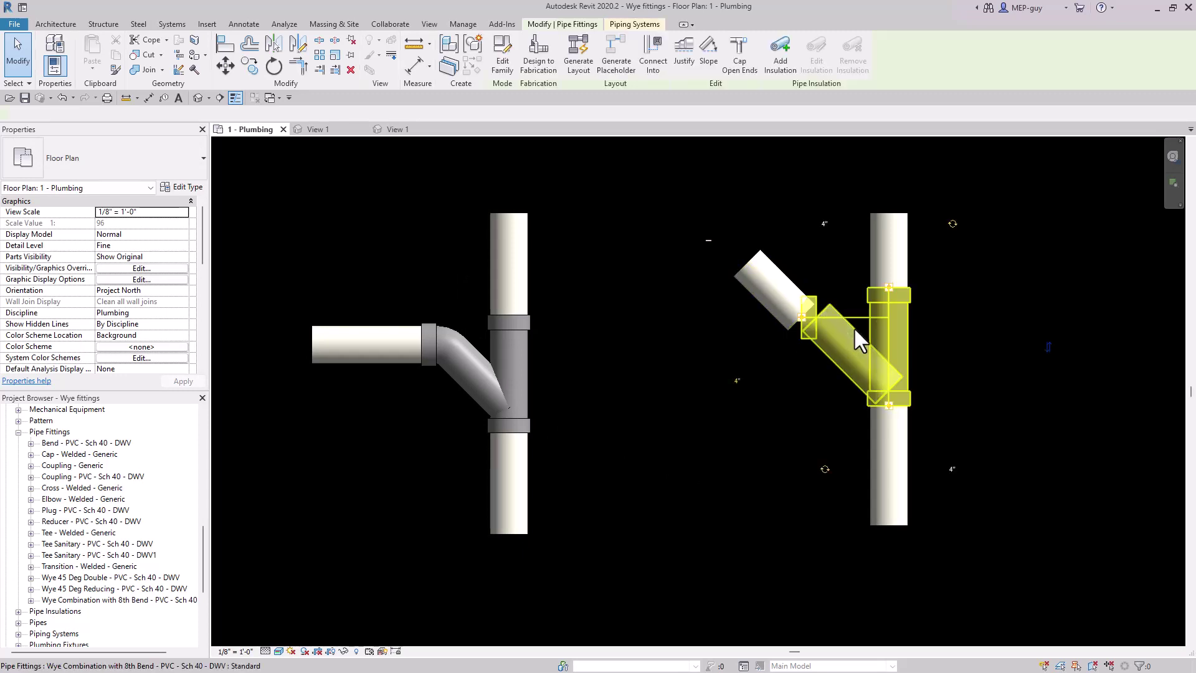
key("Delete")
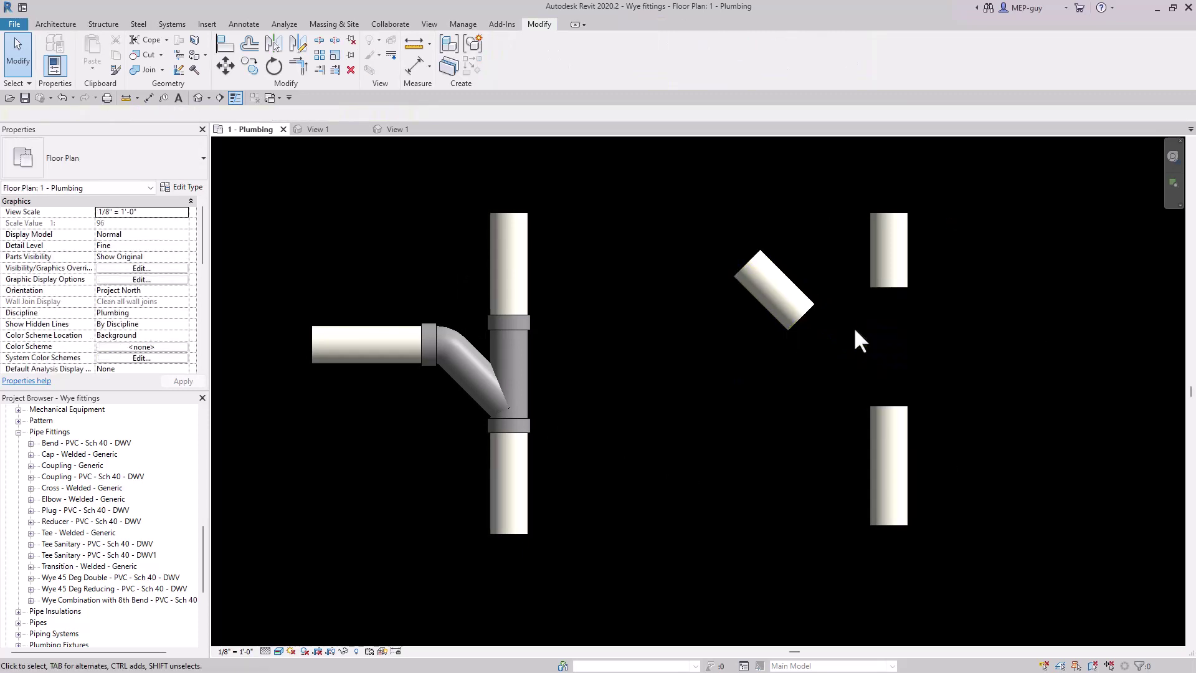
left_click(889, 284)
left_click_drag(889, 285, 890, 402)
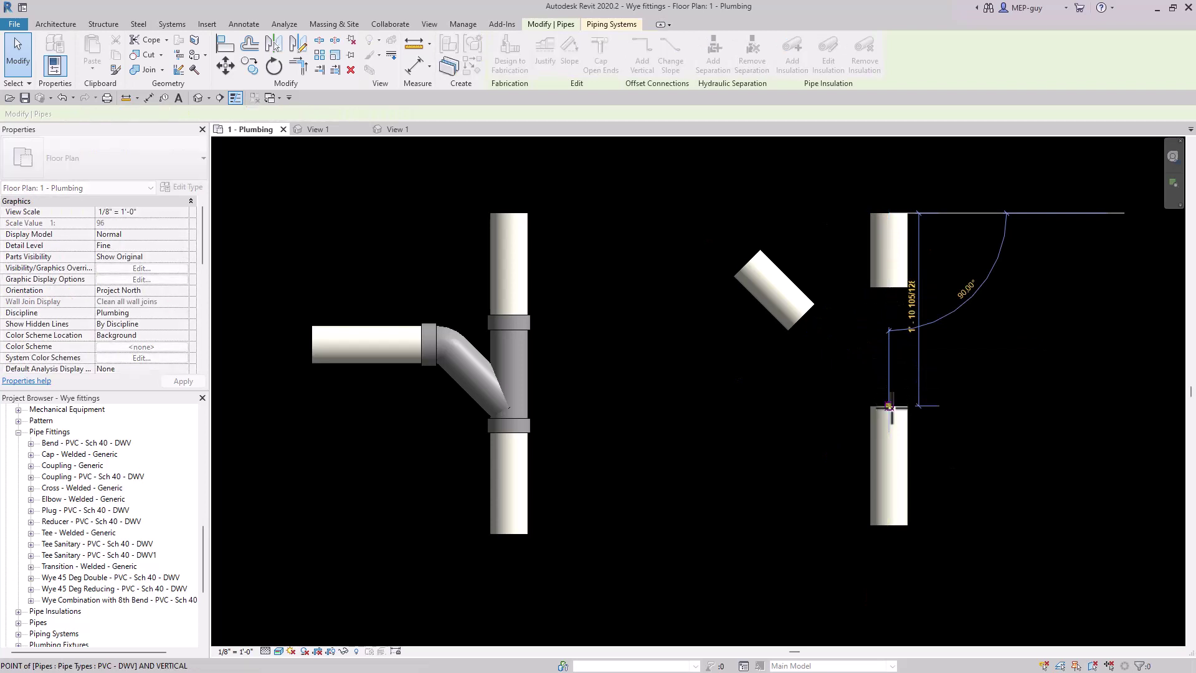
left_click(1004, 429)
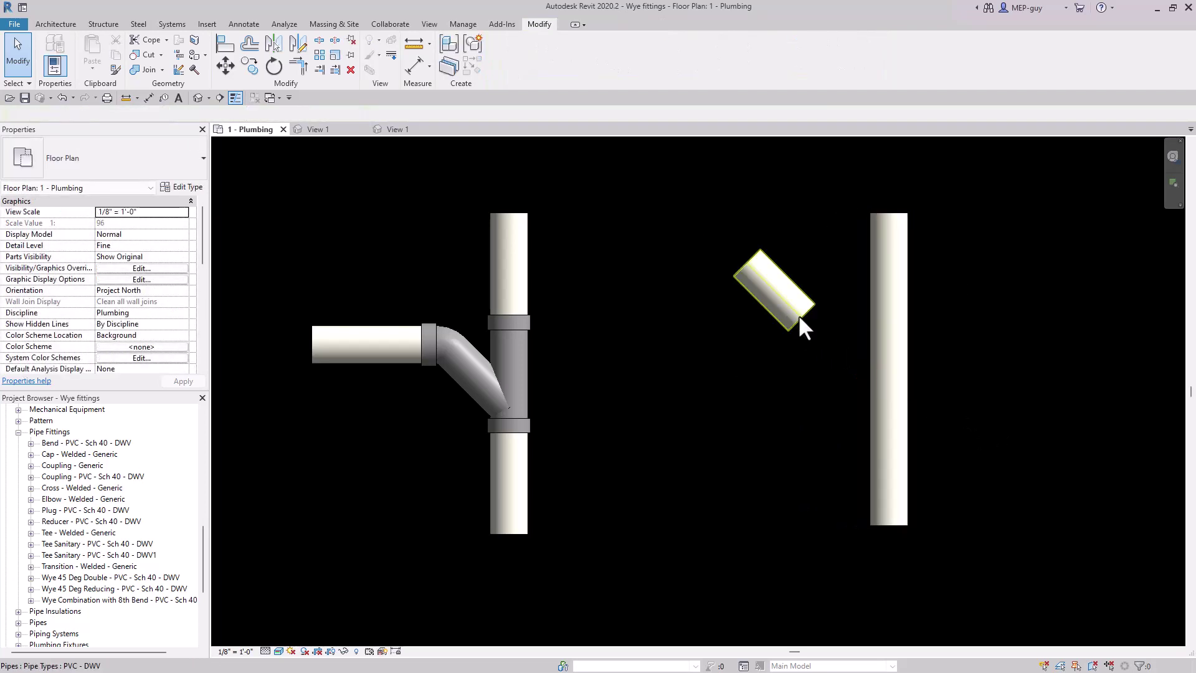
- Extend the 45° diagonal branch pipe into the centerline of the rejoined vertical pipe
left_click(798, 315)
left_click_drag(803, 316, 891, 380)
left_click(995, 418)
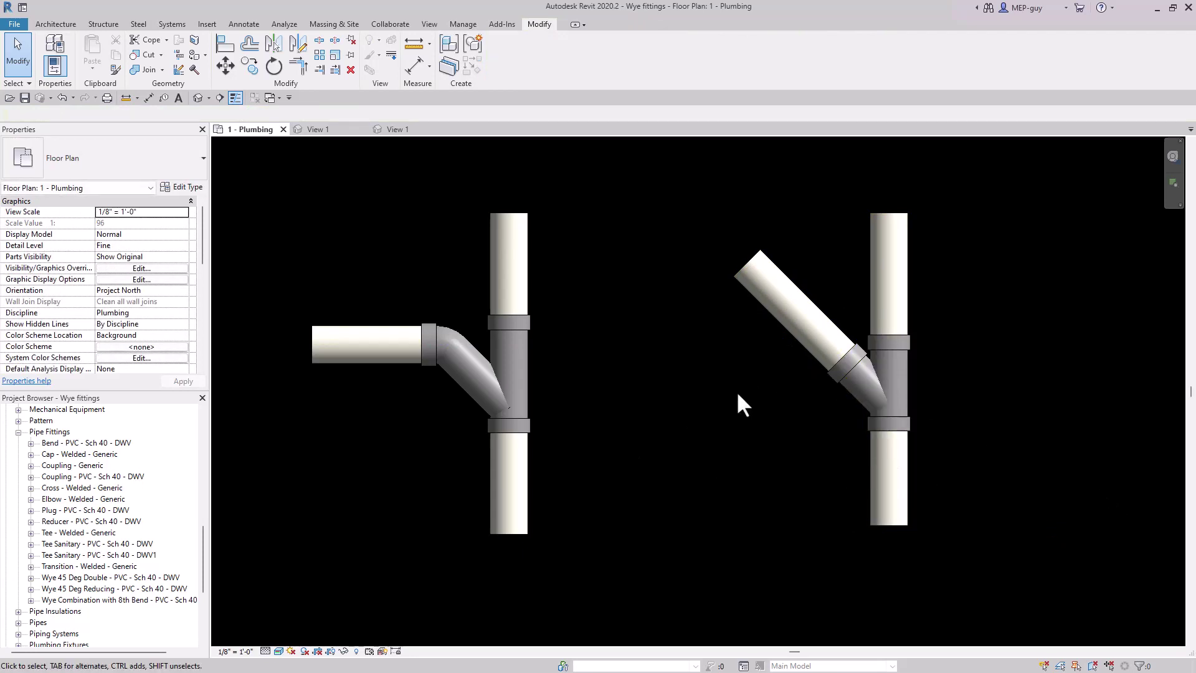
- Open the family of the diagonal branch's 45° reducing wye and change its Angle parameter from instance to type
left_click(909, 347)
left_click(502, 54)
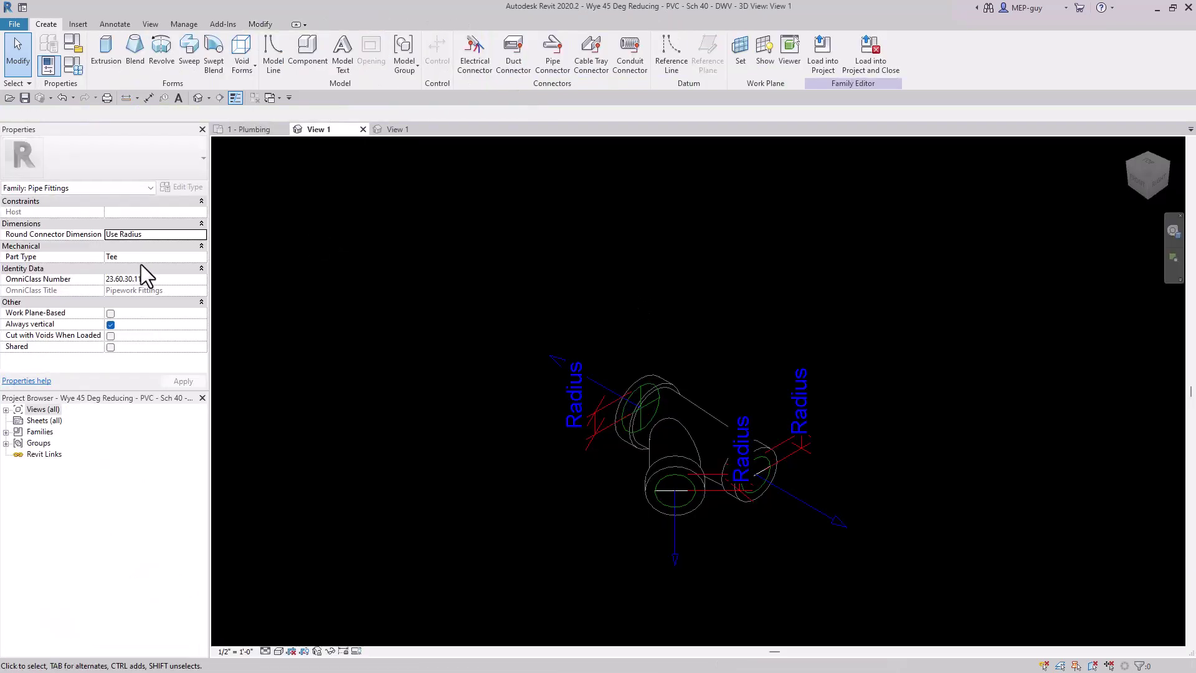
left_click(73, 66)
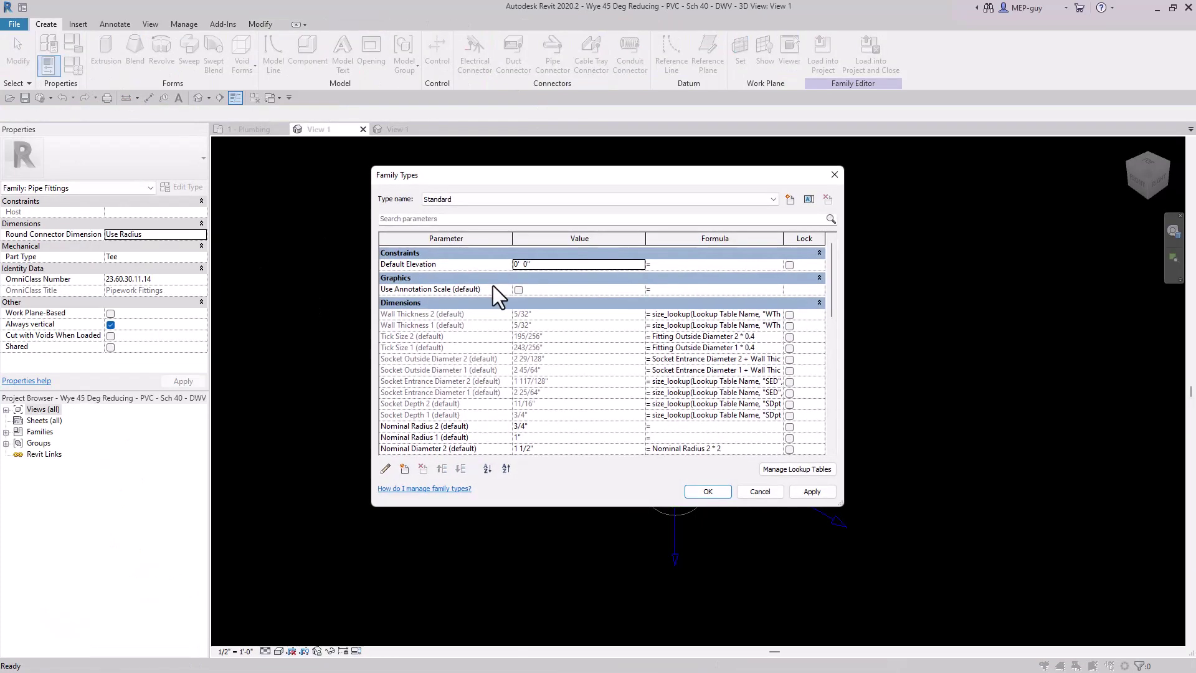
scroll(485, 356, "down", 10)
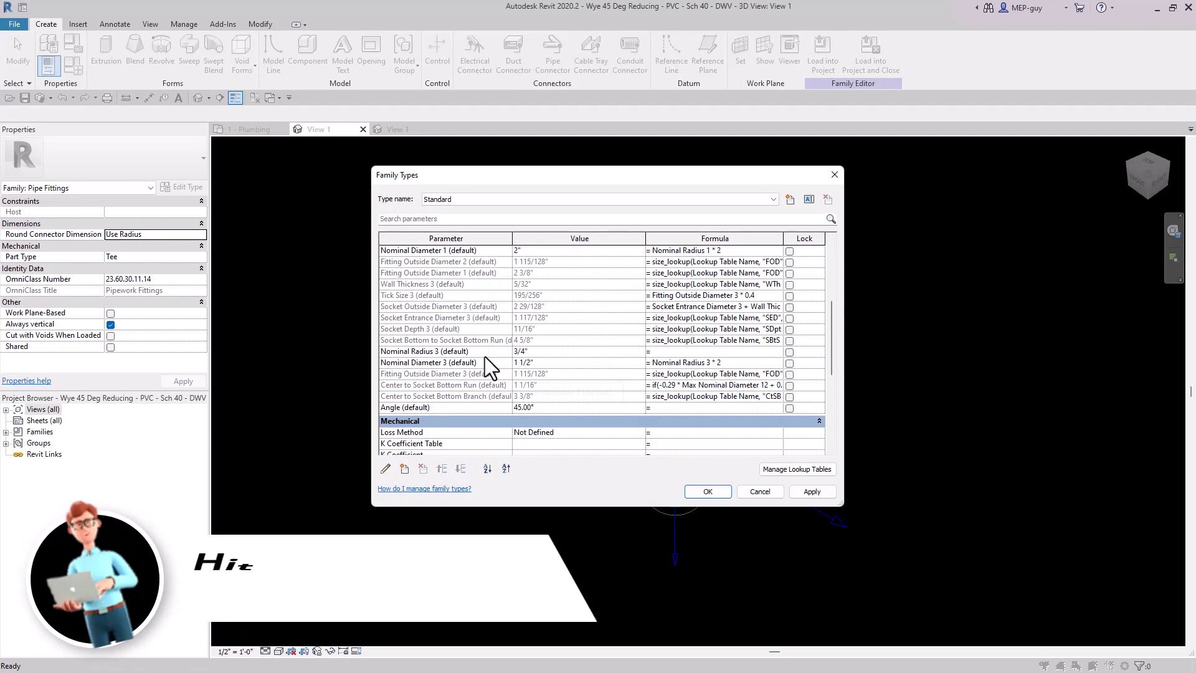
left_click(462, 341)
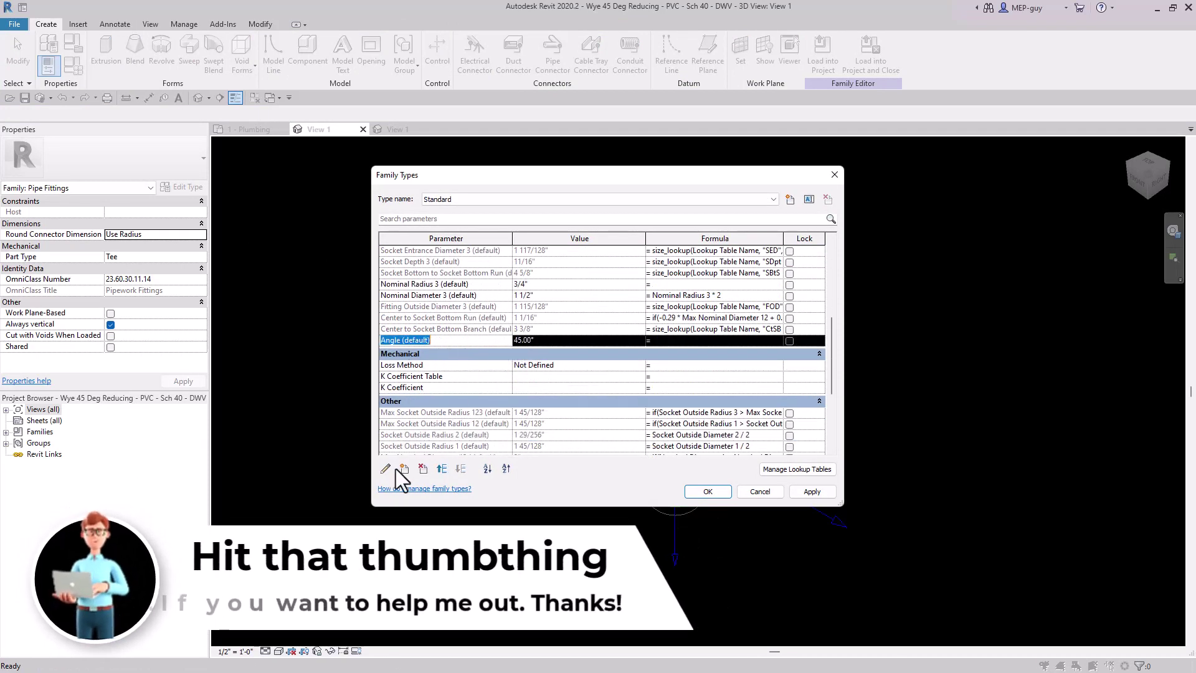
left_click(386, 468)
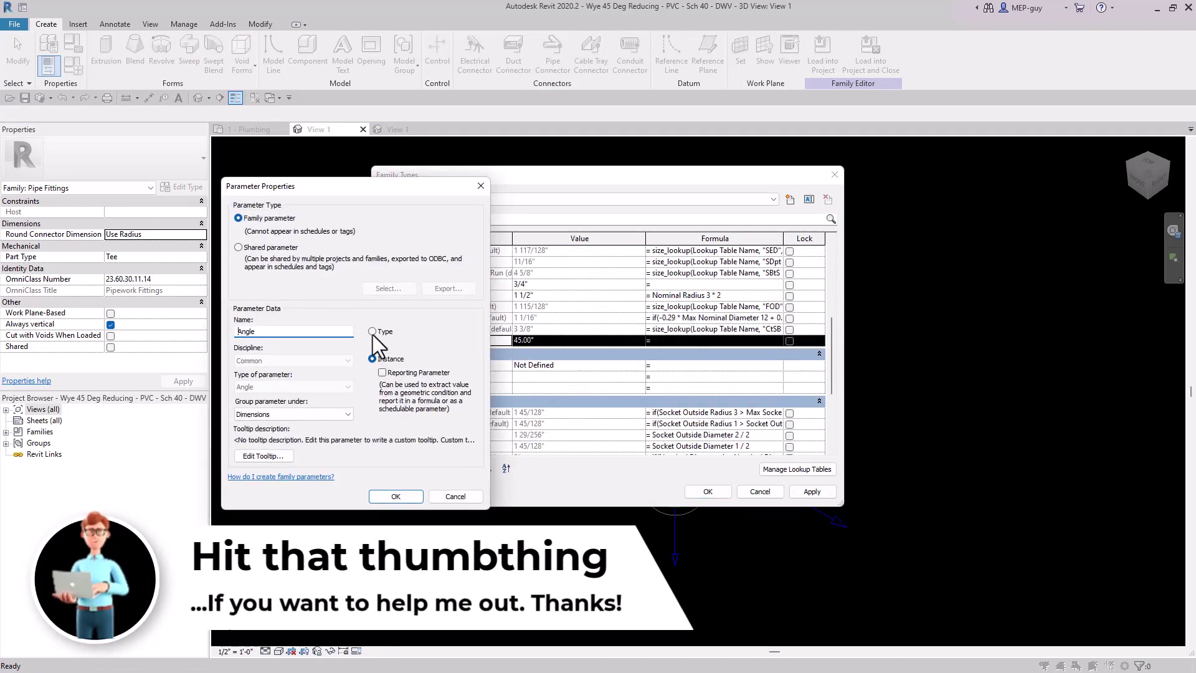
left_click(396, 496)
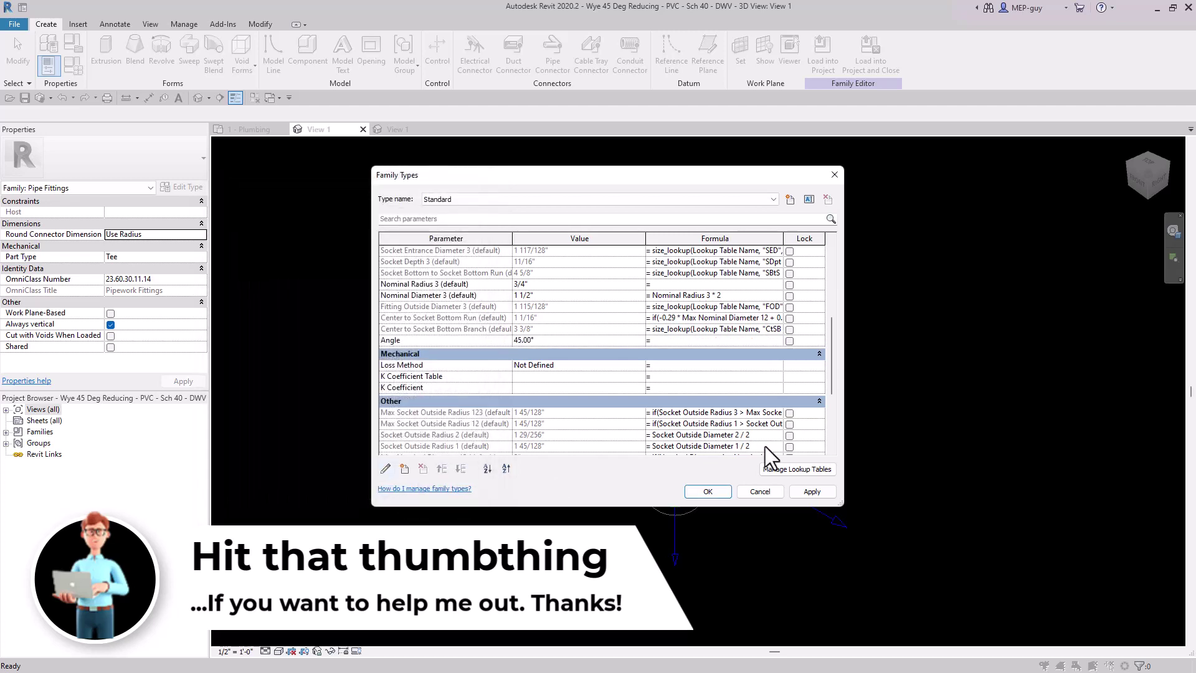
left_click(708, 491)
- Load the 45° reducing wye family into Wye fittings.rvt, overwriting the existing version and its parameter values, and disconnect the fitting from the network
left_click(822, 53)
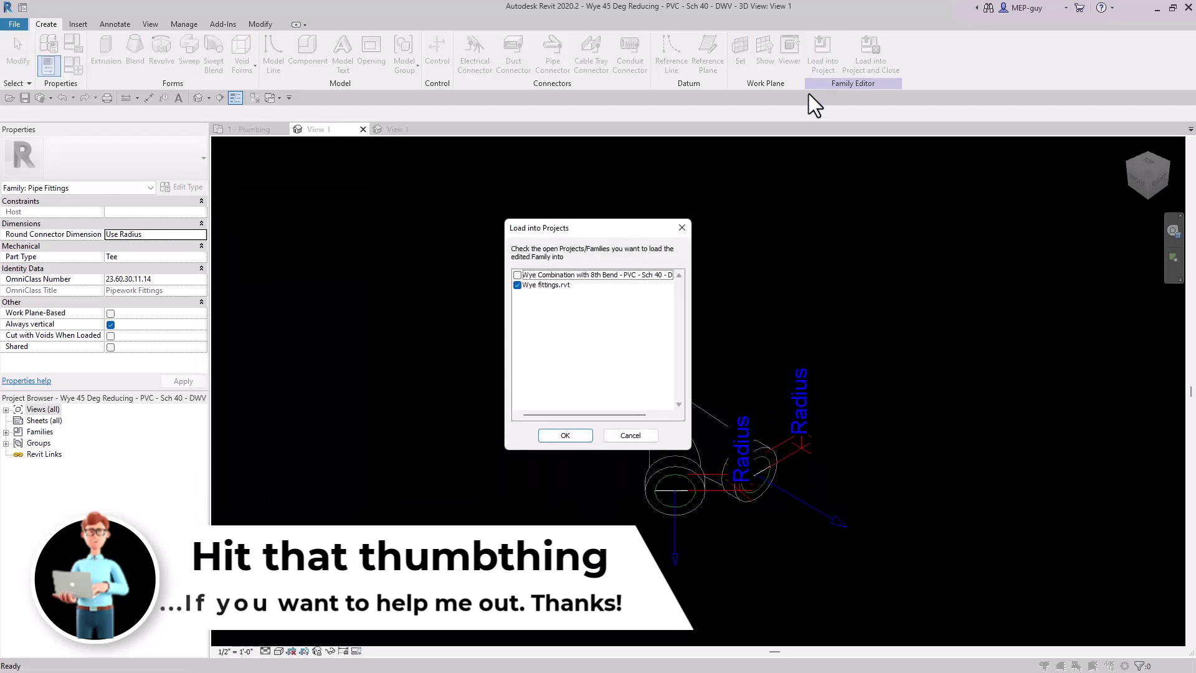
left_click(565, 435)
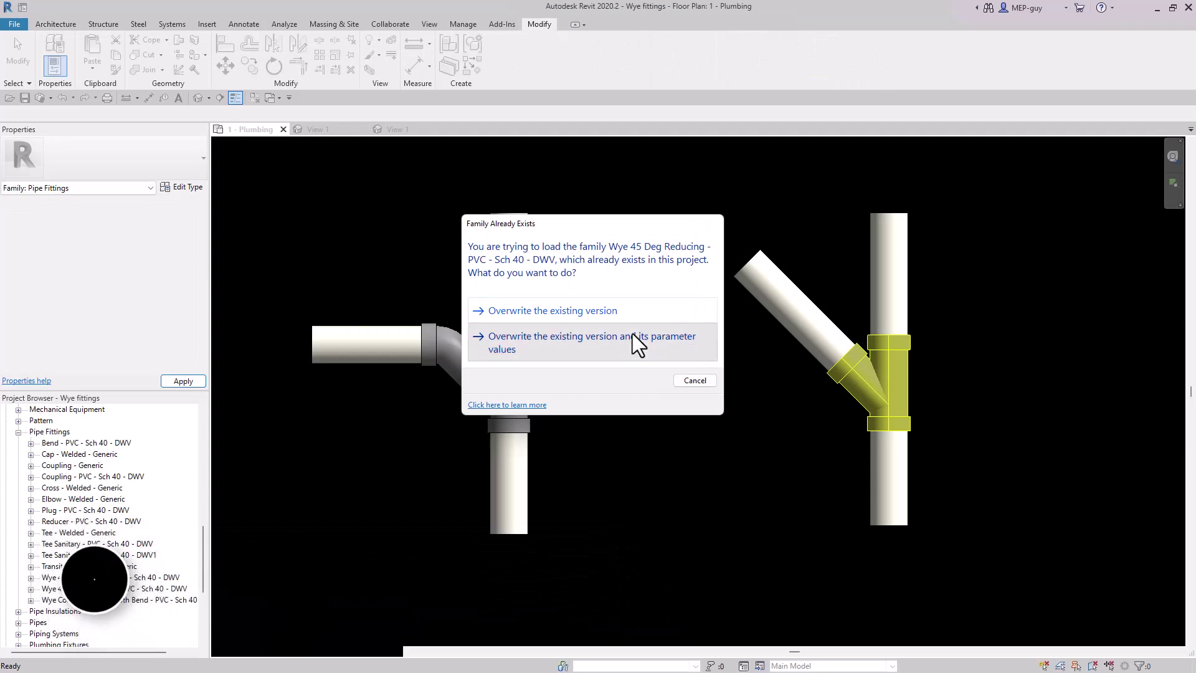
left_click(632, 340)
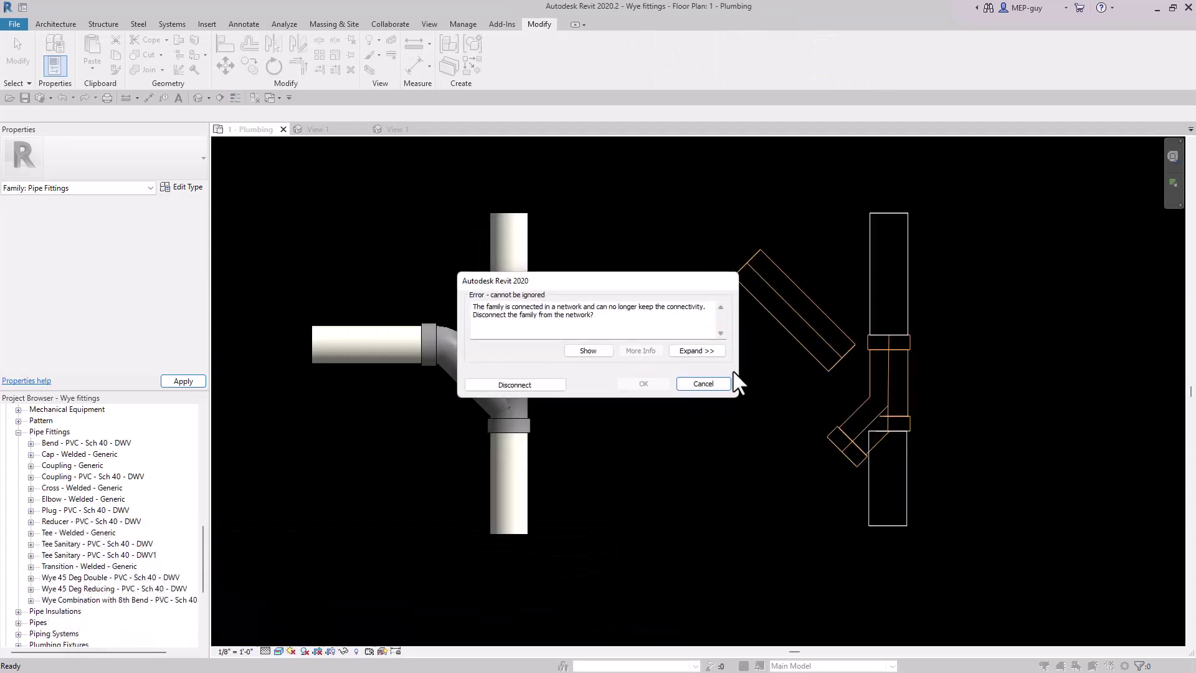
left_click(551, 384)
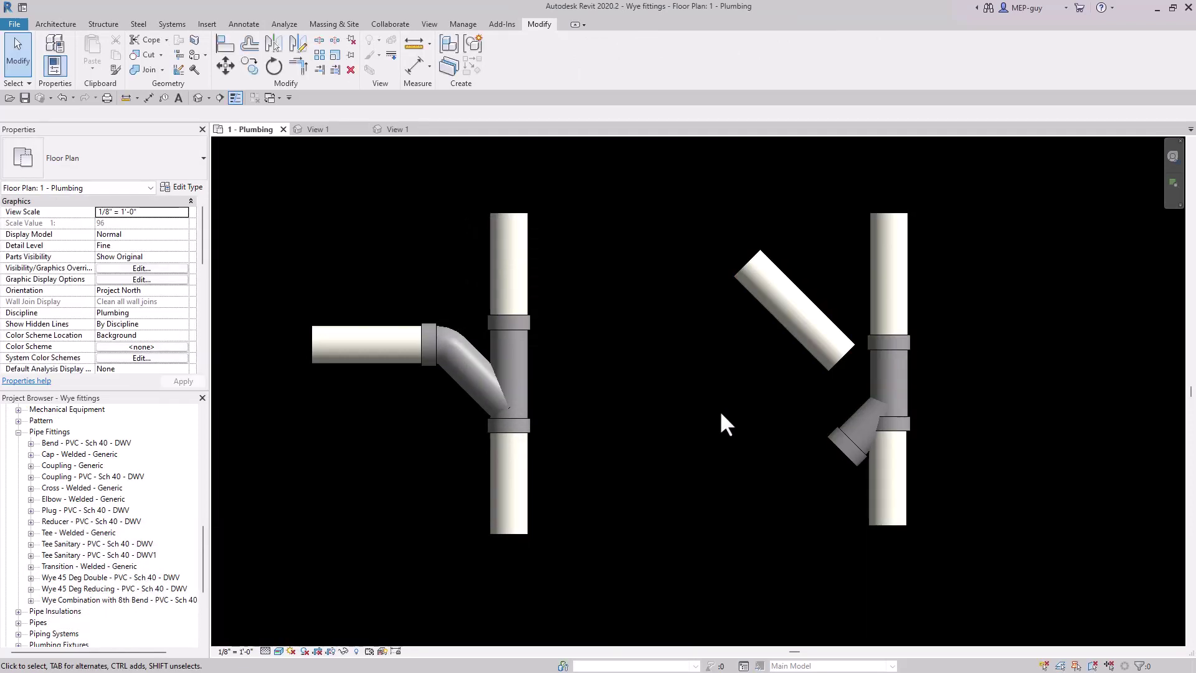
- Delete the disconnected 45° wye and extend the upper vertical pipe down through the lower one to about 3'-2" total length
left_click(872, 358)
key("Delete")
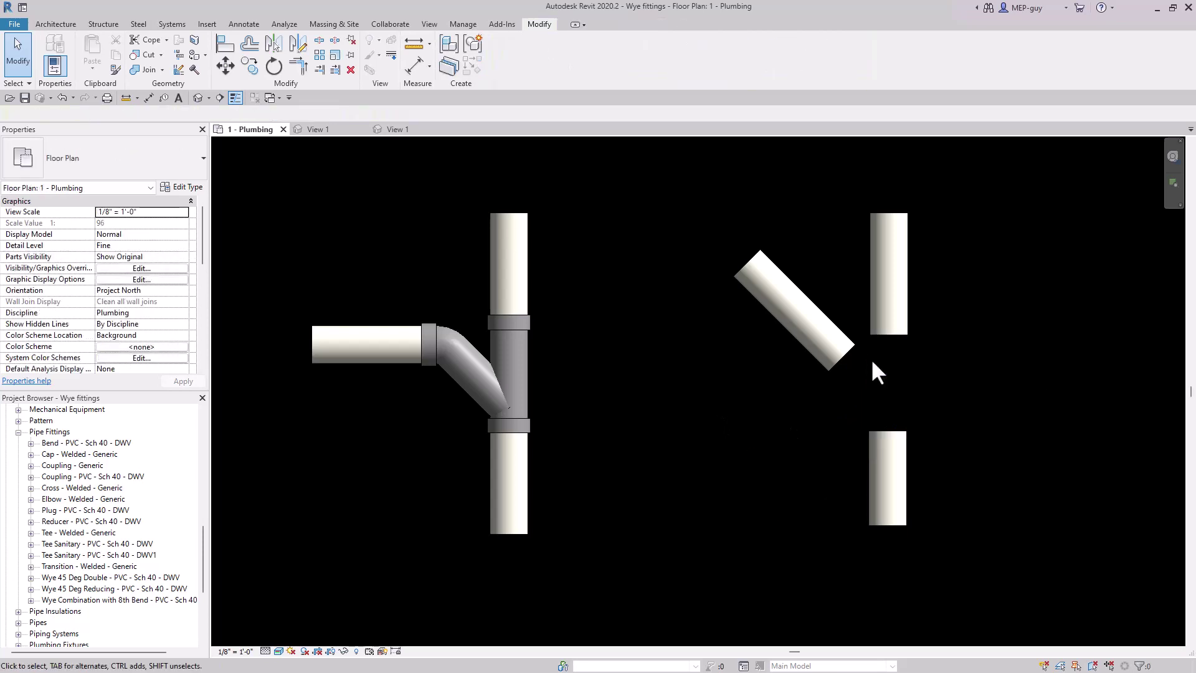
left_click(900, 334)
left_click_drag(889, 342, 887, 509)
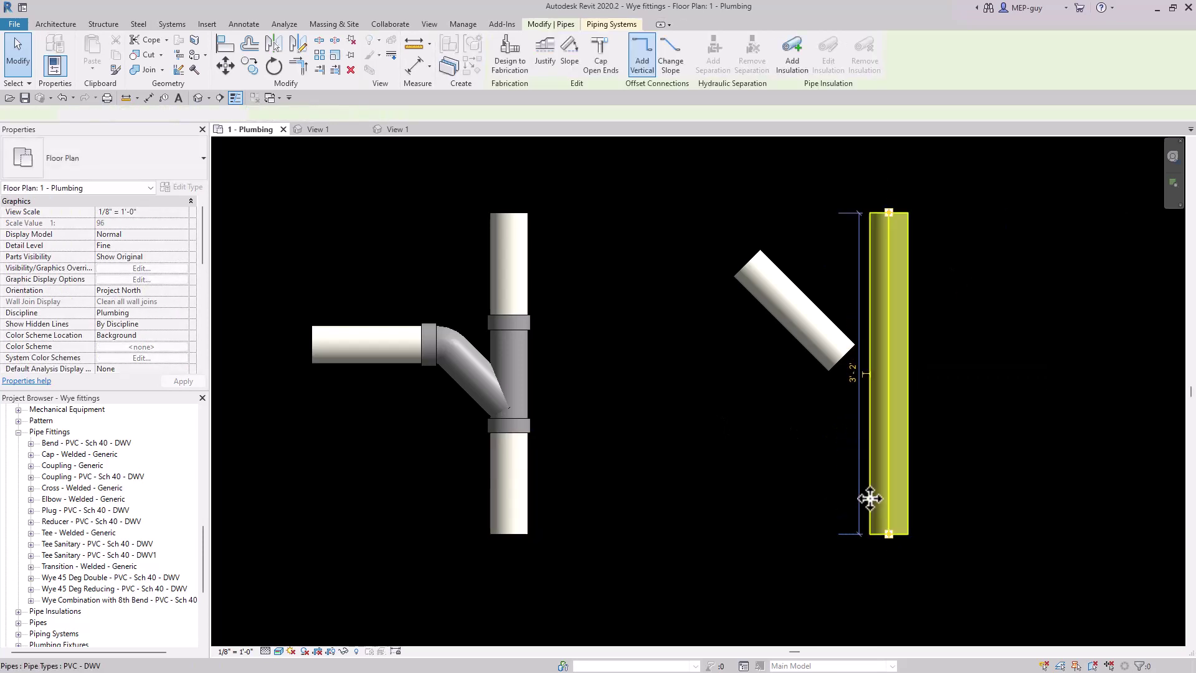
left_click(809, 435)
- Extend the 4" diagonal branch pipe at 45° into the vertical pipe to reconnect it
left_click(838, 359)
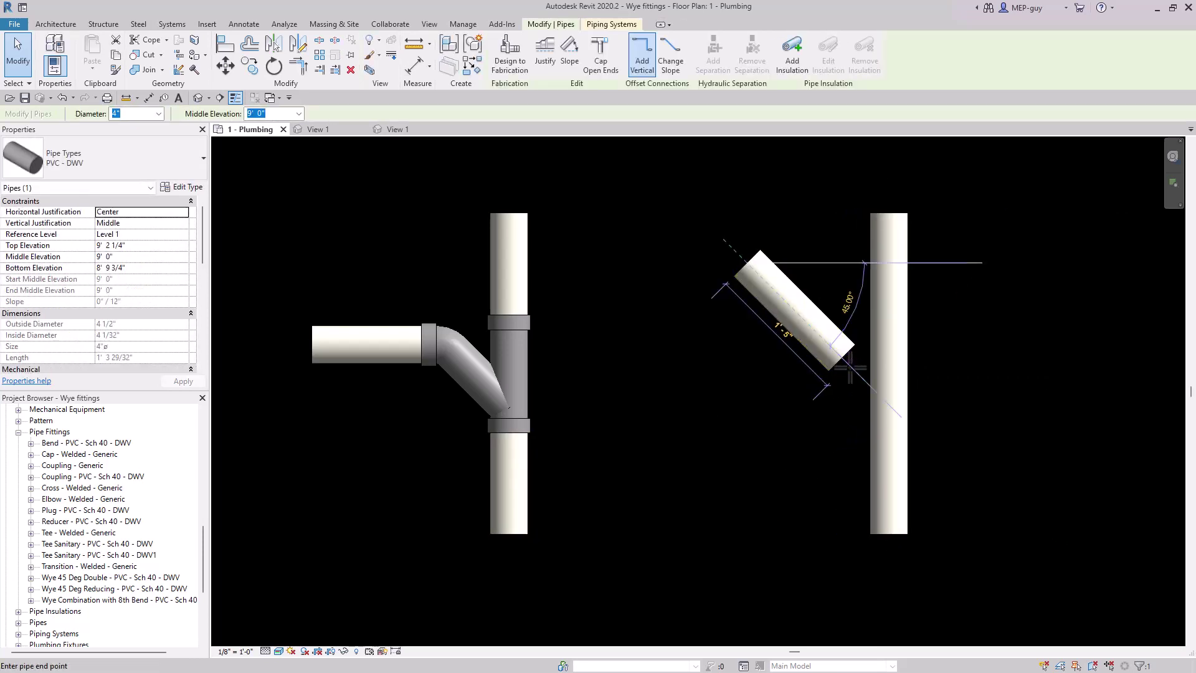
left_click_drag(839, 359, 1013, 421)
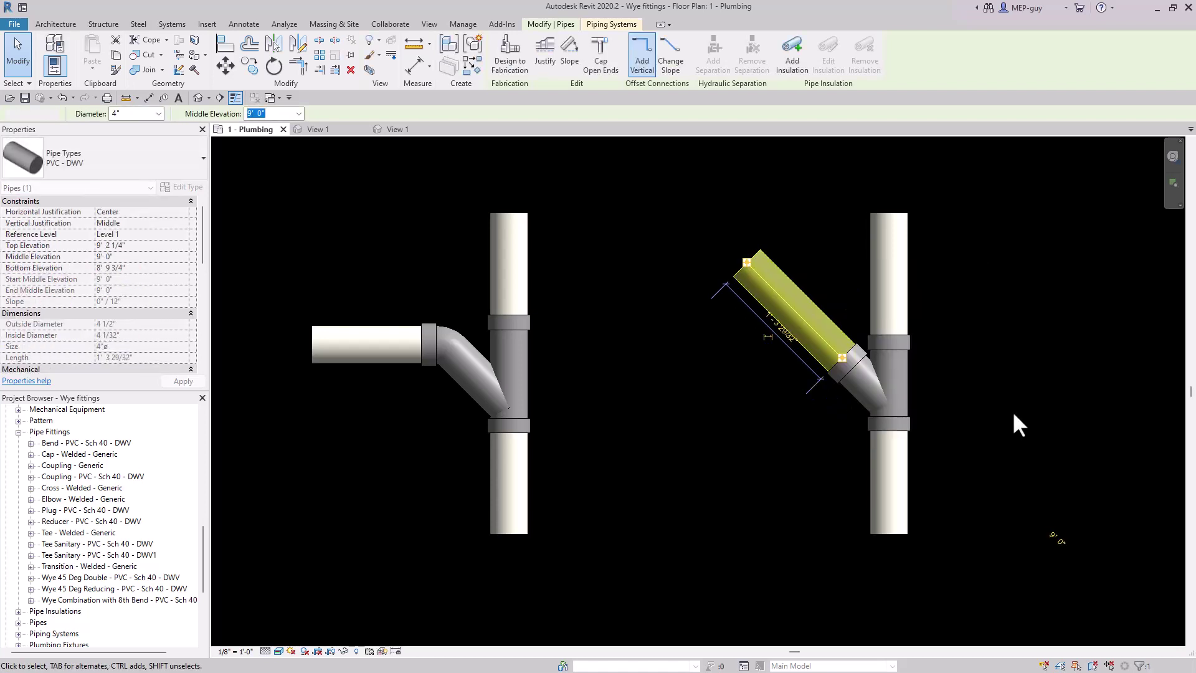
left_click(1012, 410)
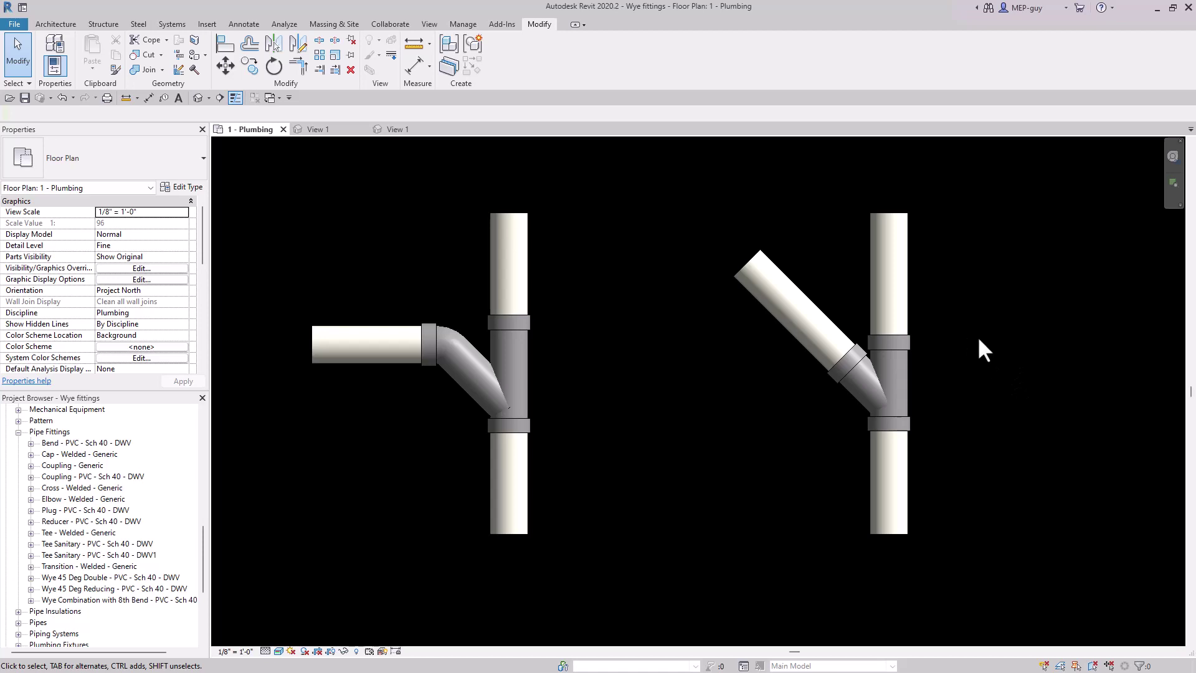
mouse_move(979, 339)
middle_mouse_down()
mouse_move(1035, 342)
mouse_move(1022, 350)
mouse_move(992, 332)
middle_mouse_up()
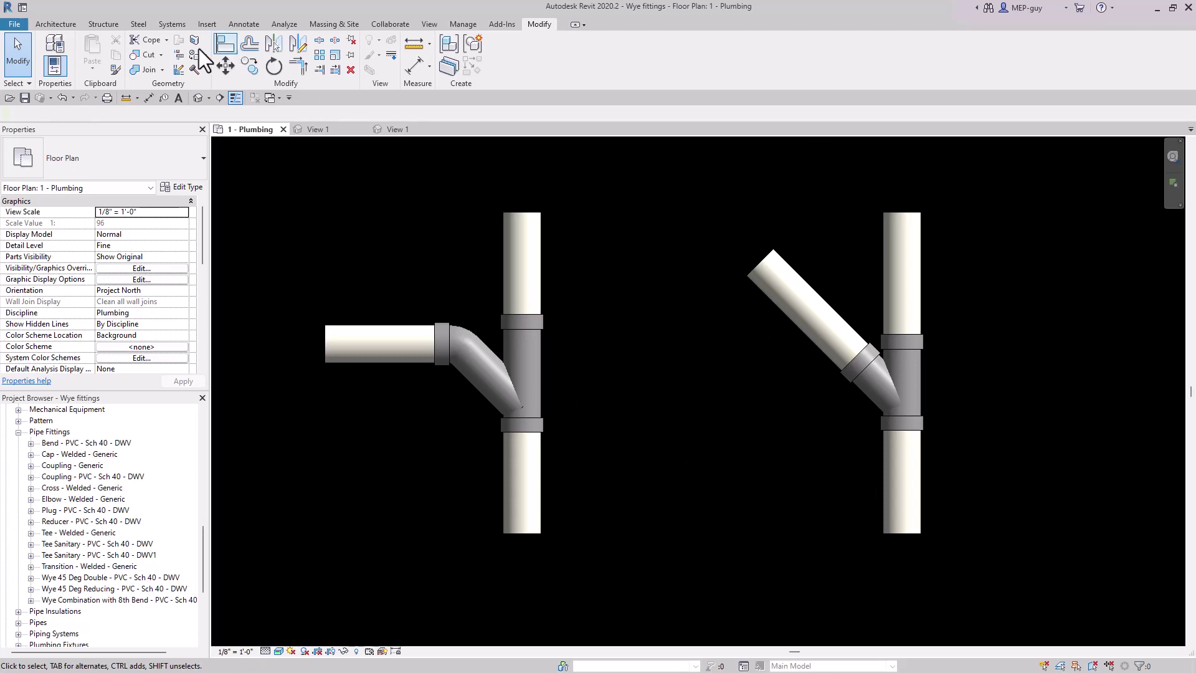
- Open MEP GUY FITTINGS TEMPLATE.rvt and create a new project from the US Imperial Plumbing-Default template
left_click(15, 25)
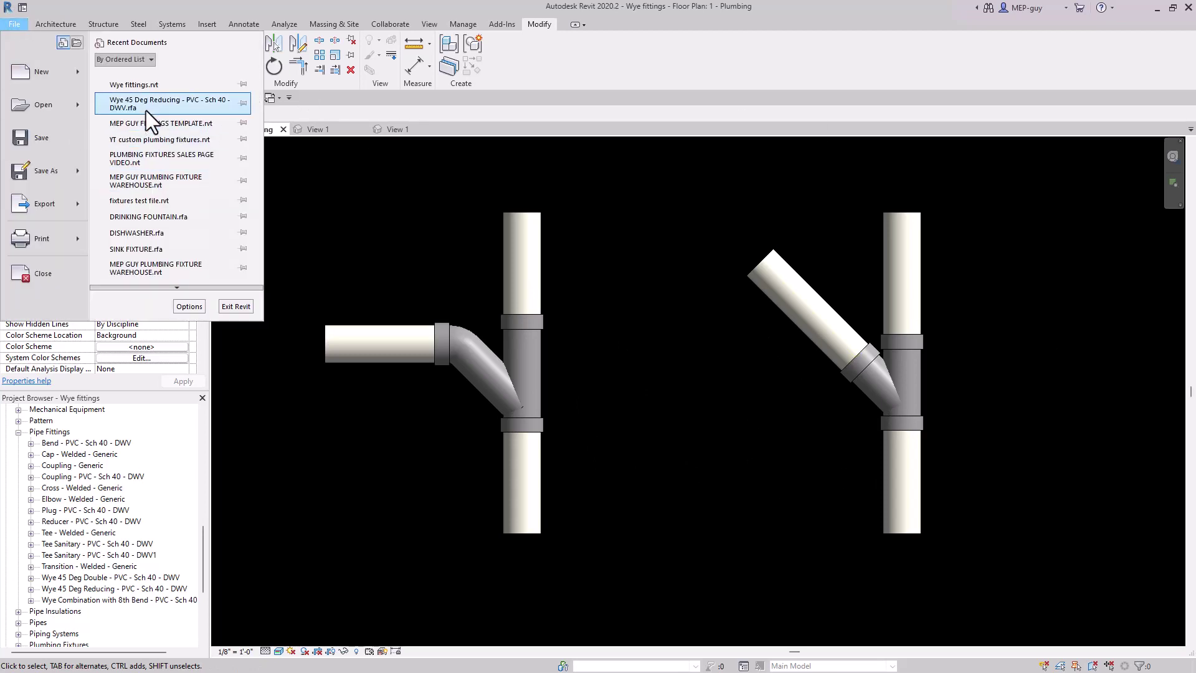
left_click(147, 123)
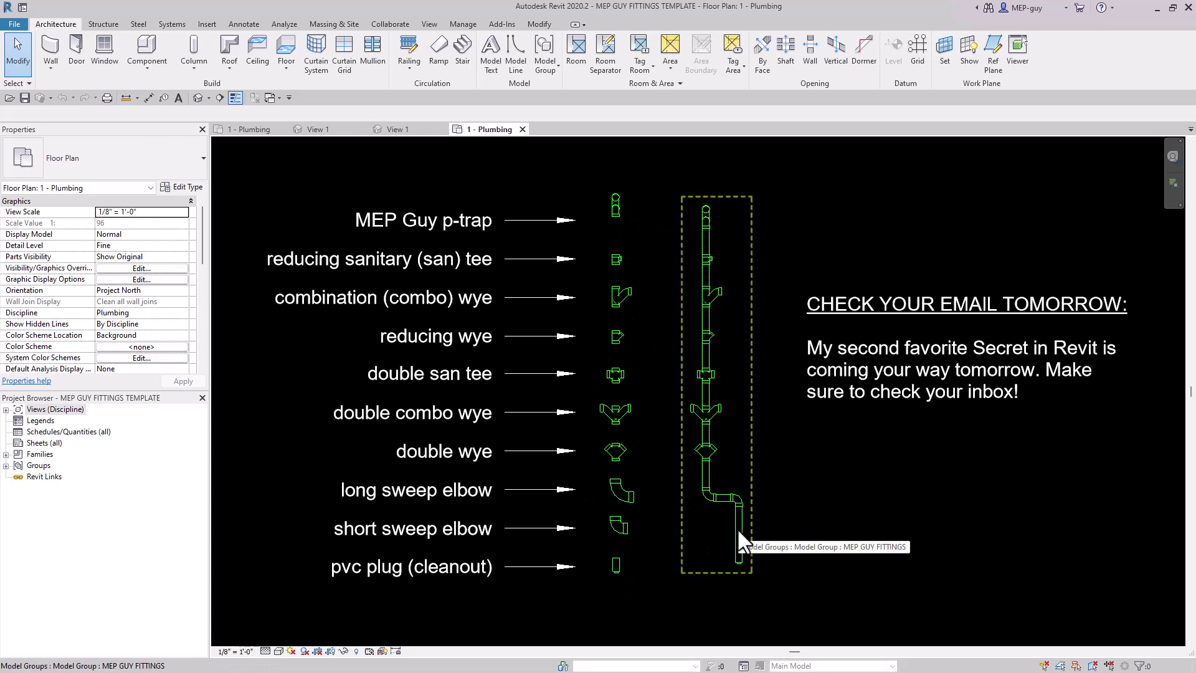
left_click(19, 24)
mouse_move(36, 73)
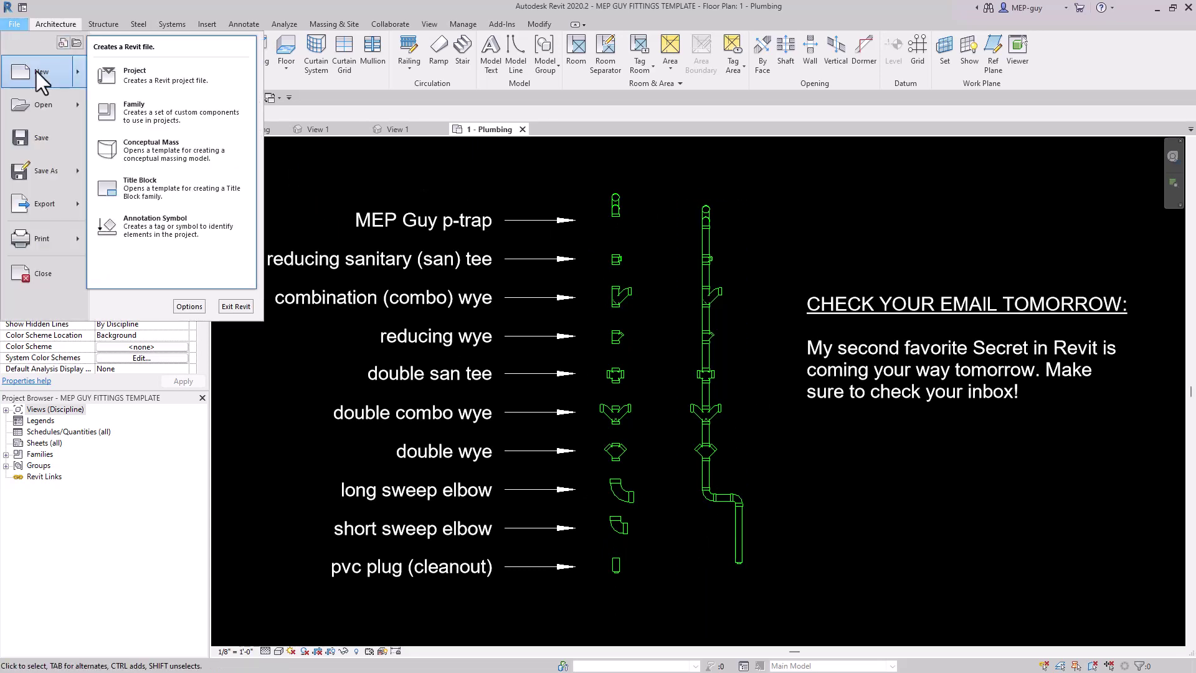
left_click(153, 77)
left_click(678, 316)
left_click(563, 296)
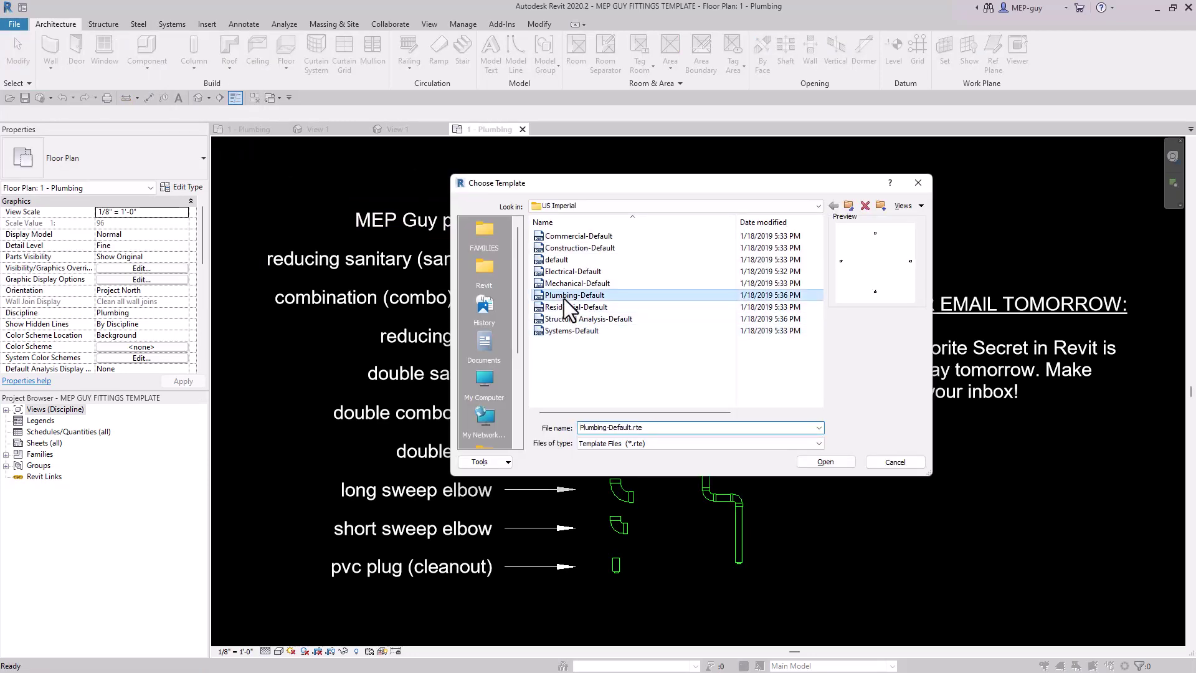
left_click(825, 459)
left_click(566, 384)
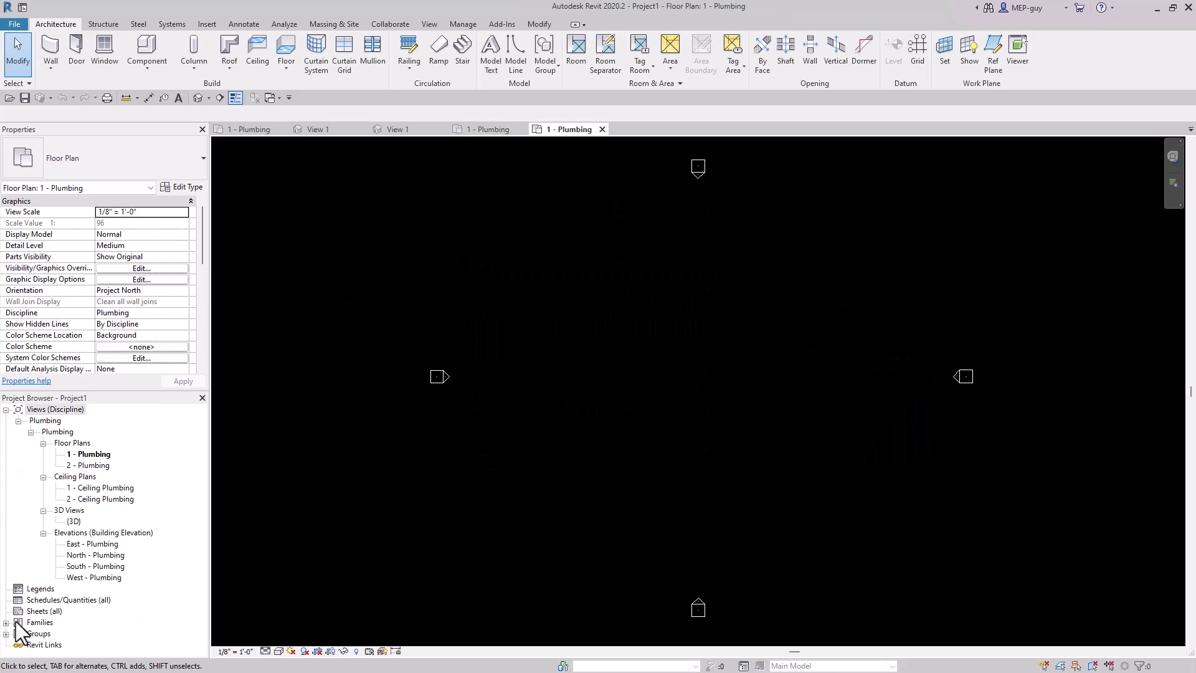
- Delete the PVC - DWV pipe type from the new project's Pipes families
left_click(5, 622)
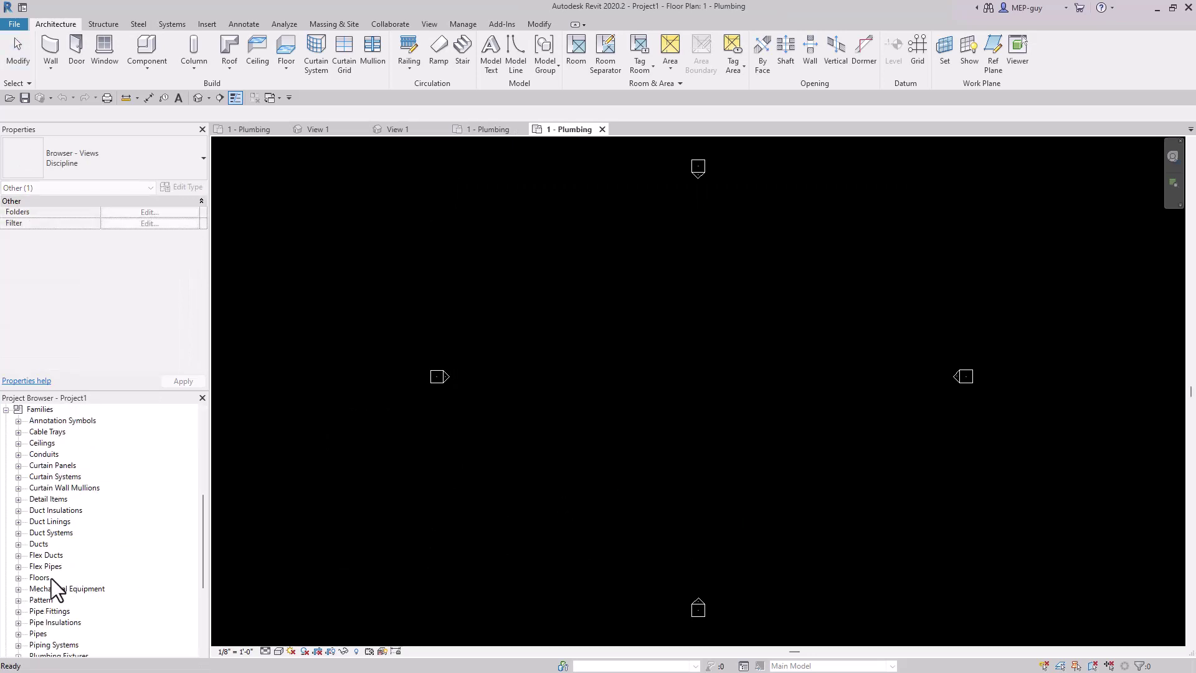
scroll(68, 529, "down", 1)
scroll(100, 555, "down", 1)
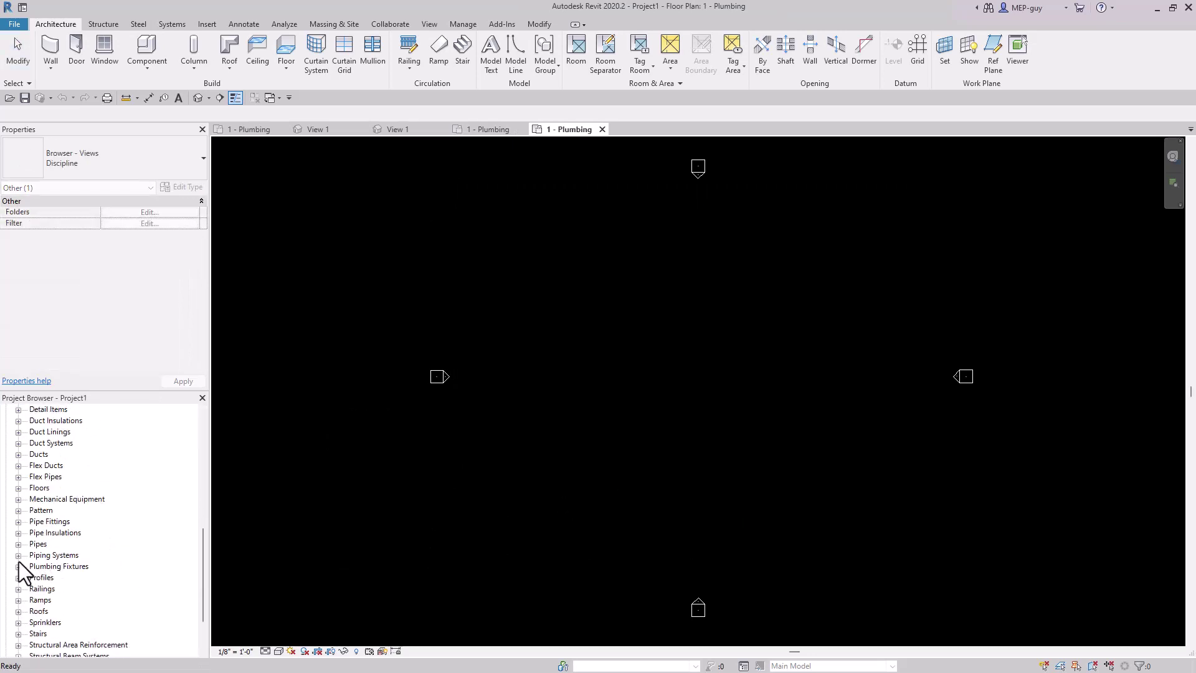
left_click(18, 543)
left_click(31, 555)
left_click(78, 567)
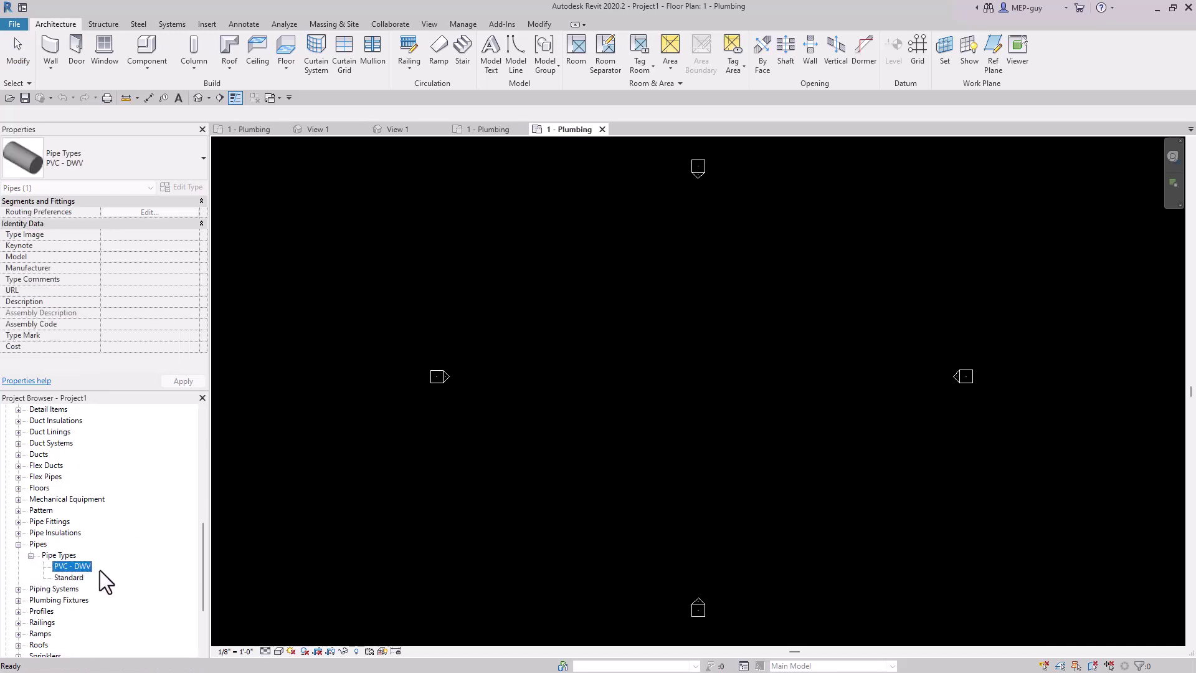
key("Delete")
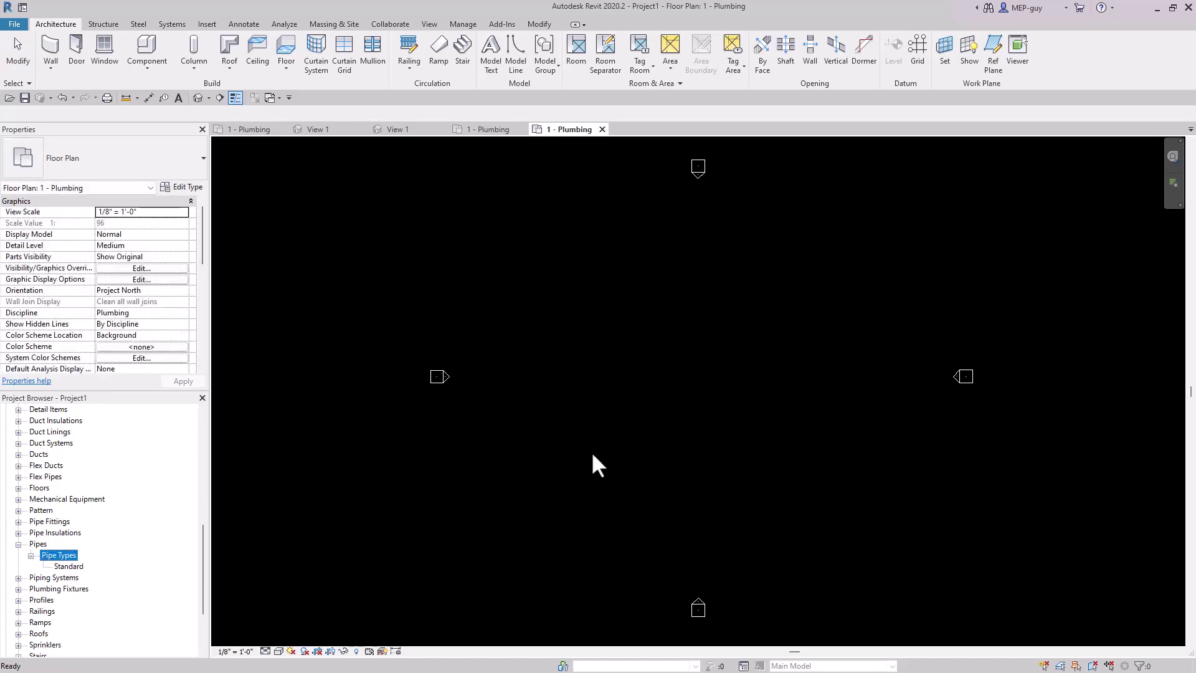
- Copy the MEP GUY FITTINGS model group from the template into the new project's plumbing plan and set the detail level to Fine
left_click(489, 128)
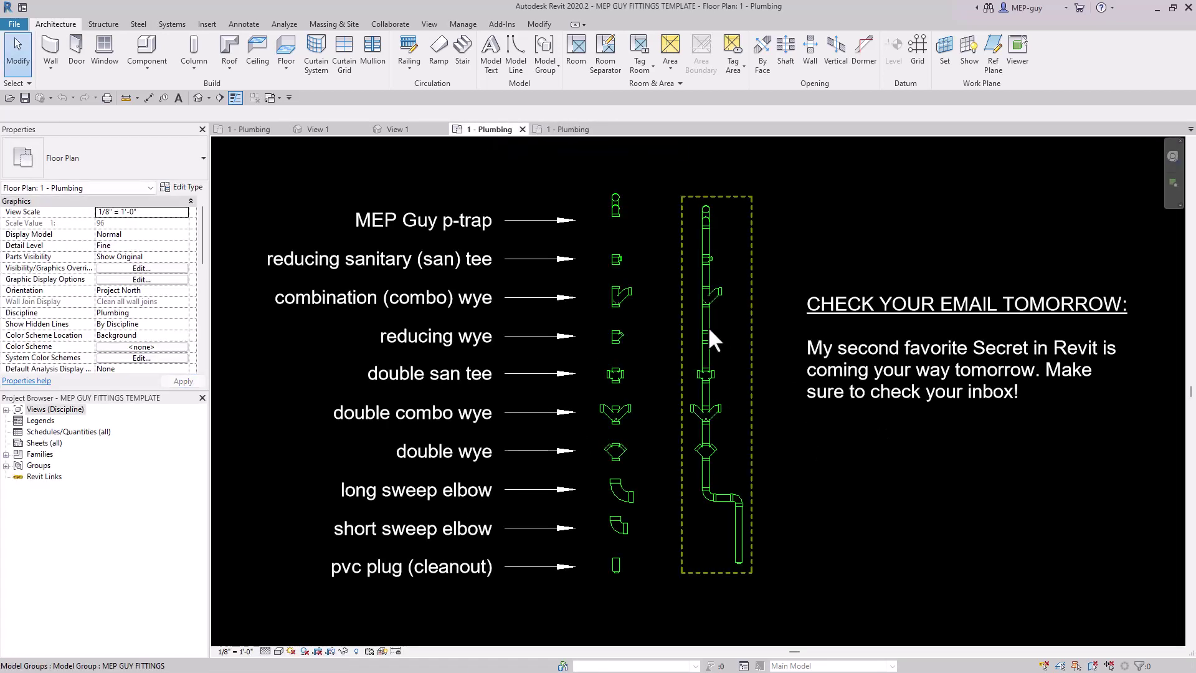
left_click(708, 321)
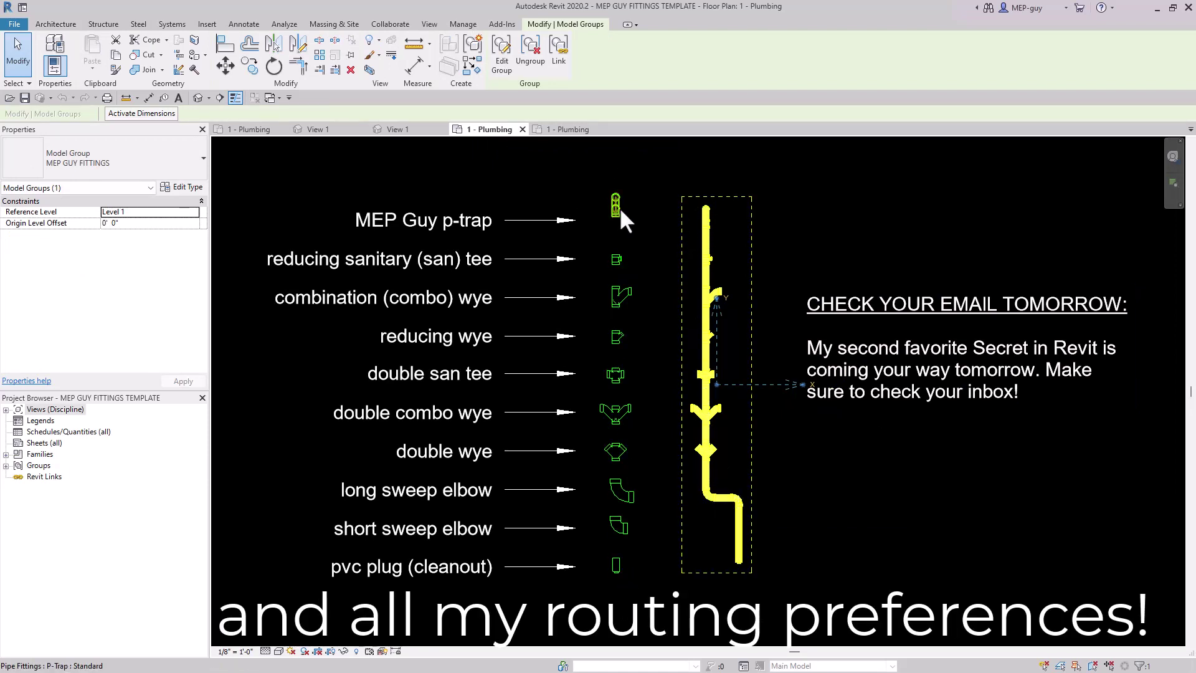
left_click(115, 56)
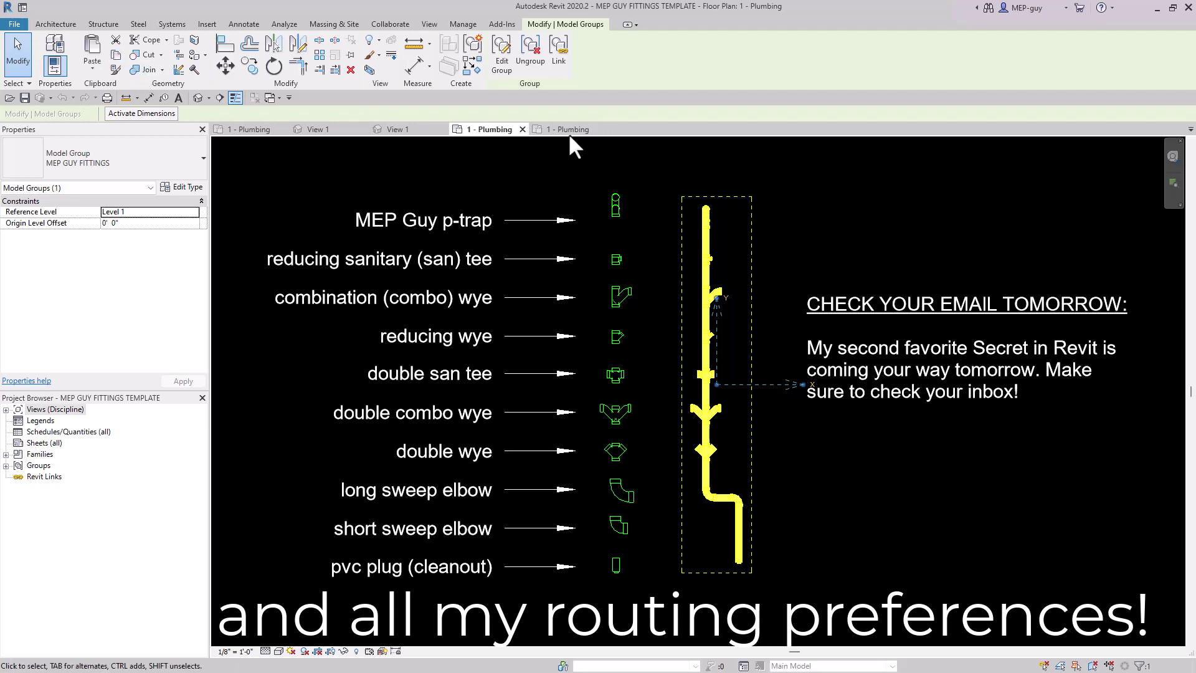
left_click(568, 130)
key("ctrl+v")
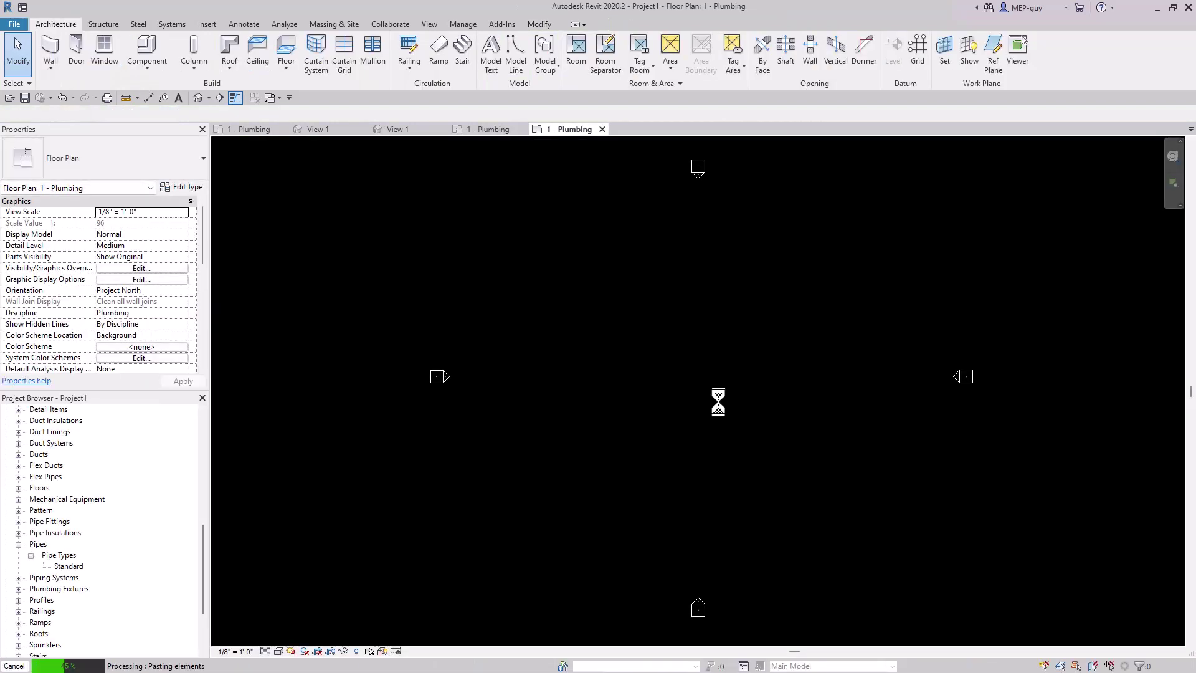
left_click(710, 401)
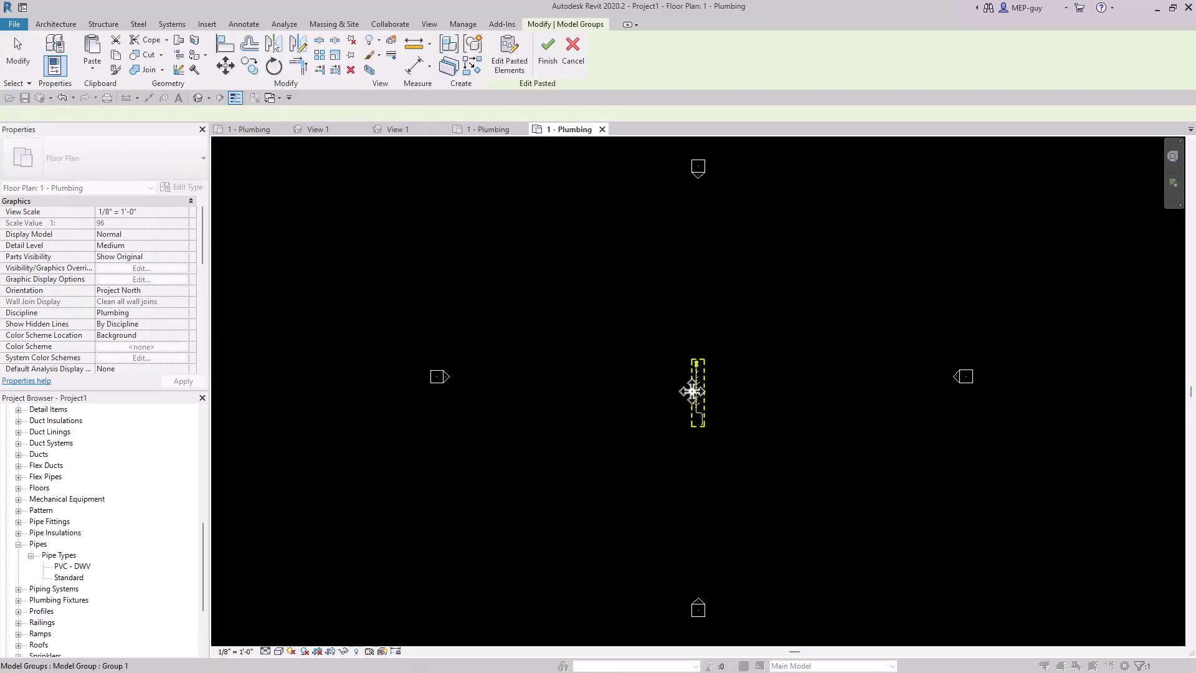
scroll(735, 411, "up", 3)
left_click(785, 421)
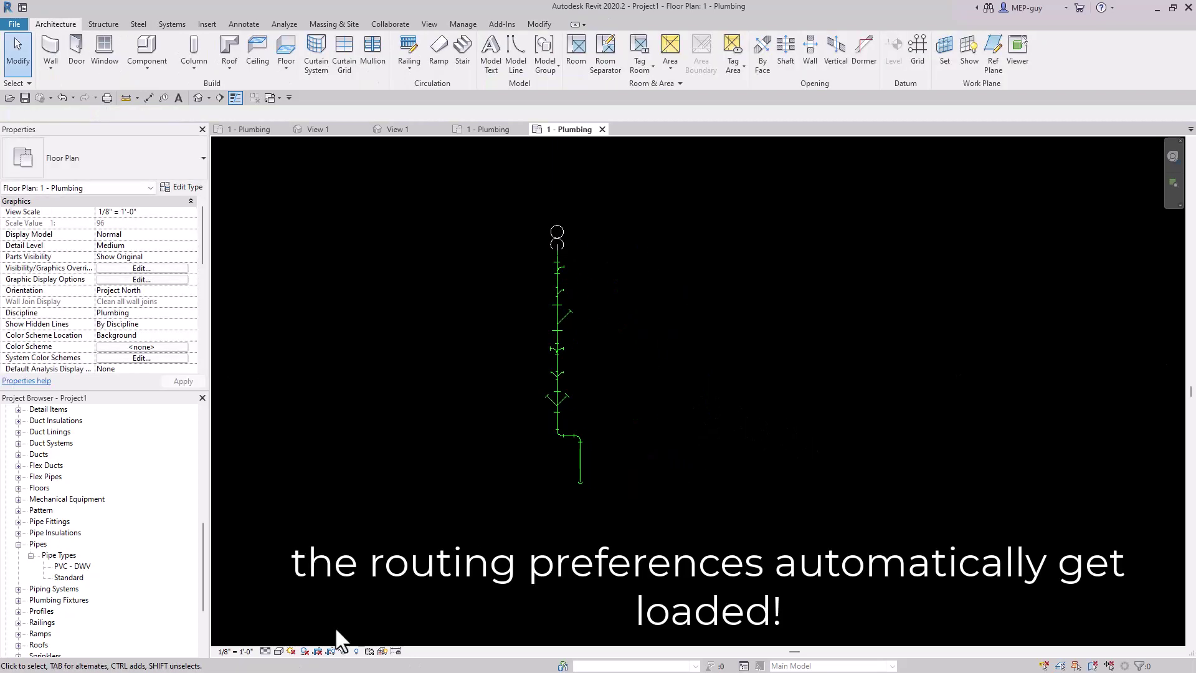
left_click(268, 651)
left_click(280, 638)
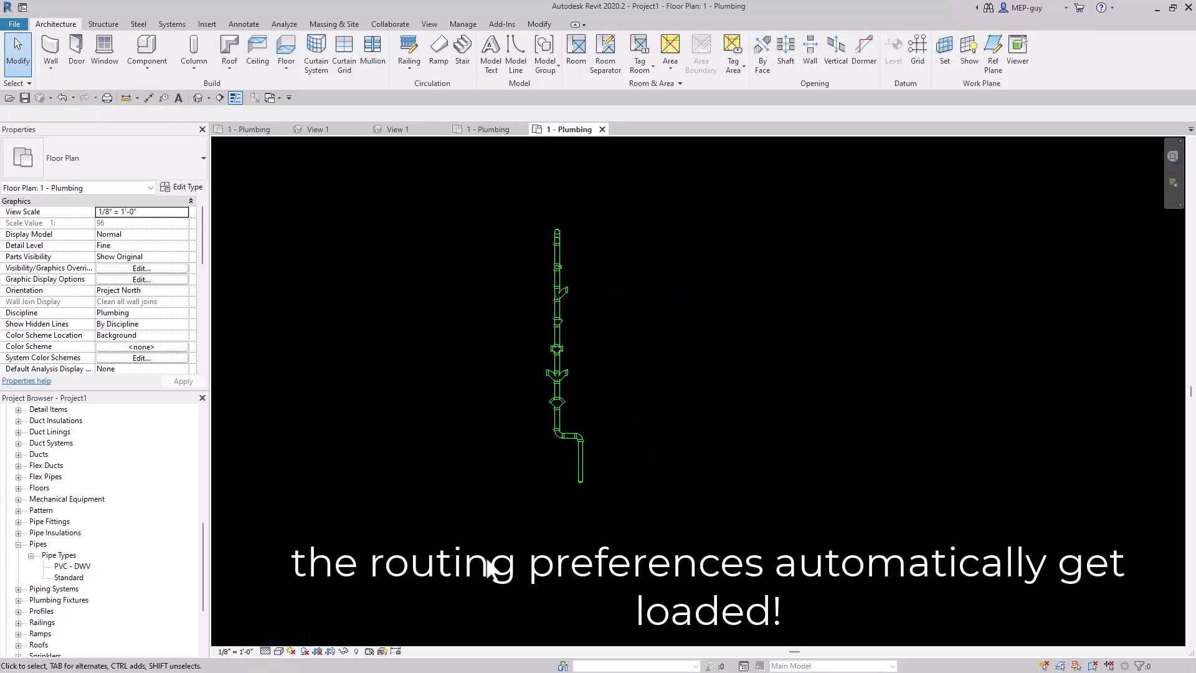
- Draw a vertical 4" Standard pipe at 9'-0" middle elevation beside the pasted fittings group
mouse_move(734, 505)
middle_mouse_down()
mouse_move(694, 507)
mouse_move(625, 540)
middle_mouse_up()
scroll(629, 414, "up", 2)
key("p")
key("i")
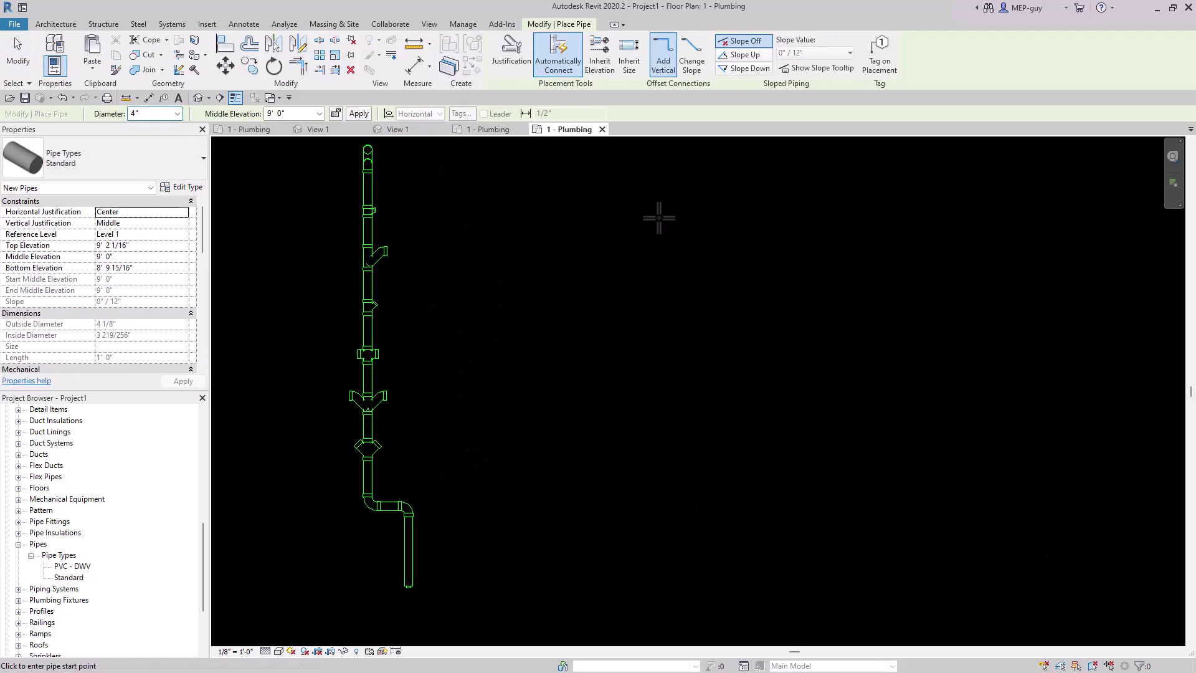
left_click(657, 215)
left_click(702, 387)
key("Escape")
key("Escape")
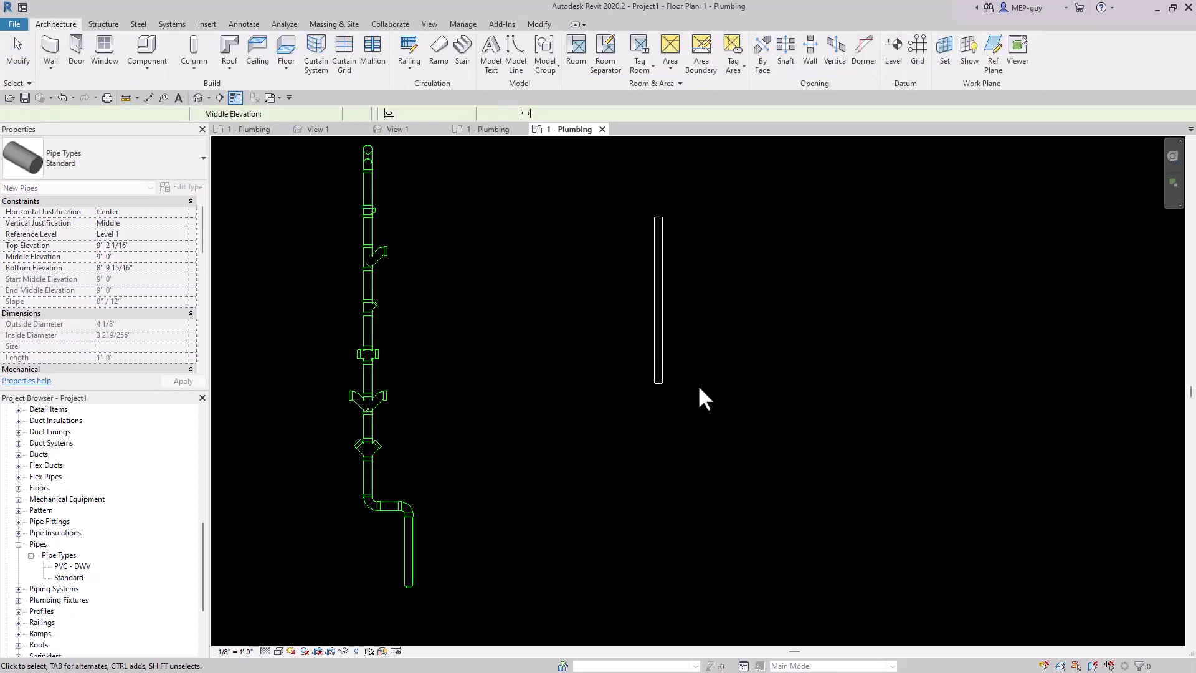
- Change the vertical pipe to PVC - DWV with the Sanitary system and run a horizontal 4" PVC - DWV branch into it
left_click(652, 331)
key("p")
key("i")
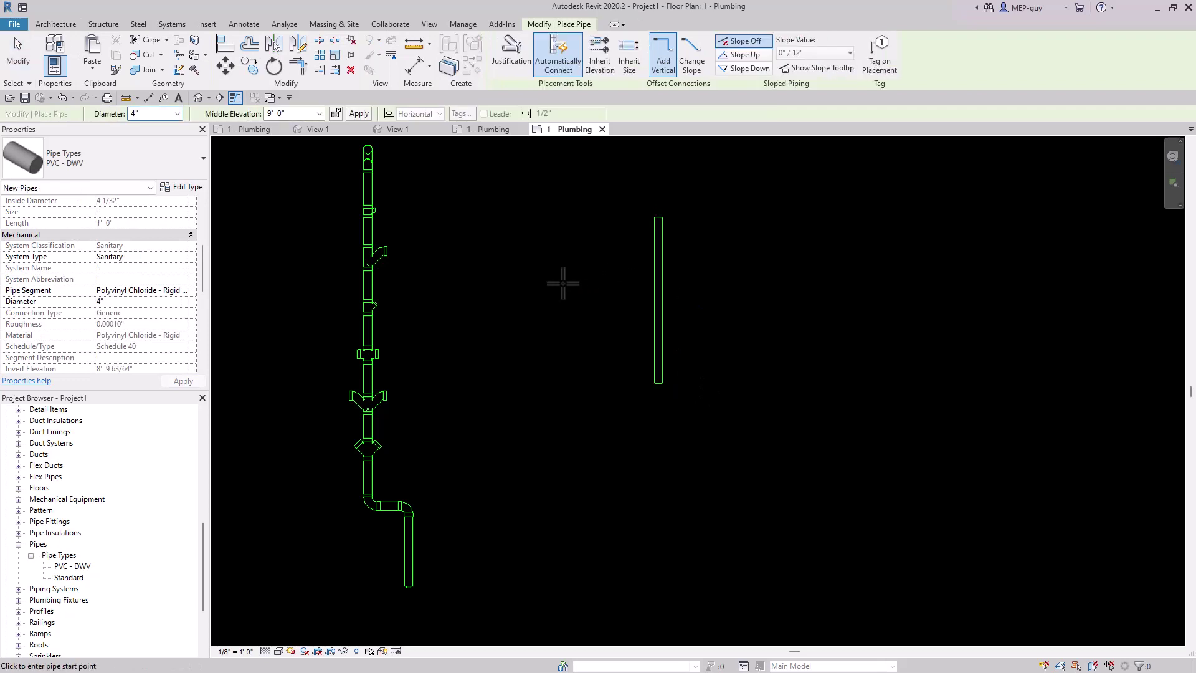
left_click(560, 282)
left_click(653, 284)
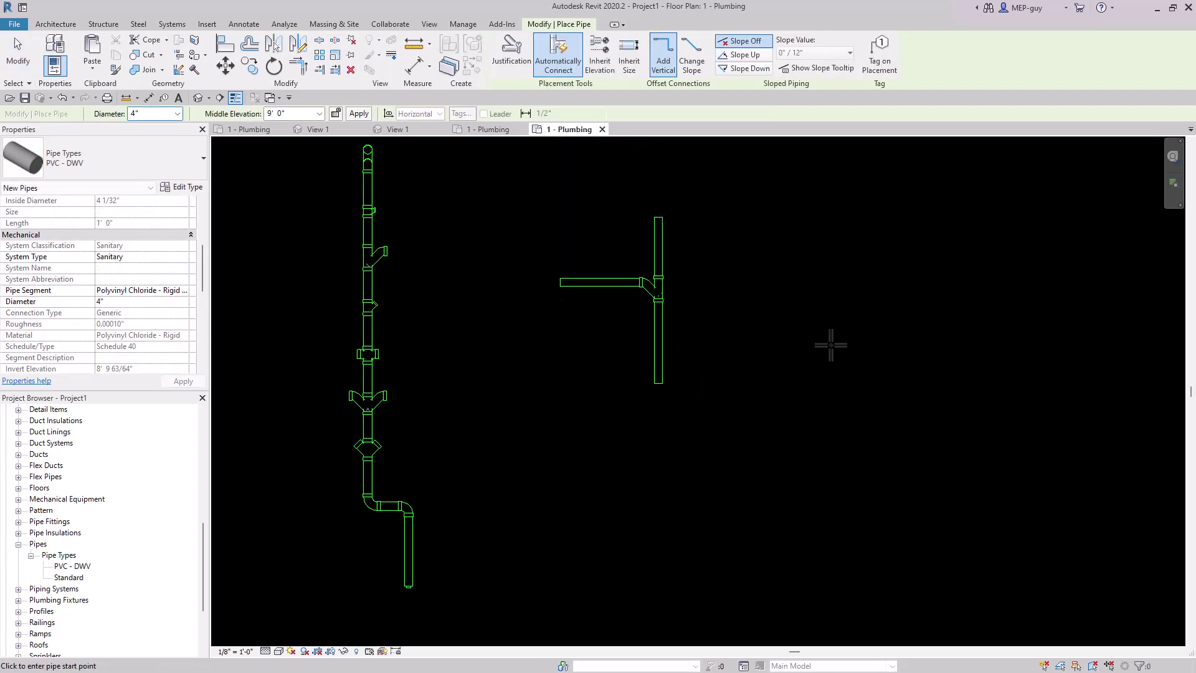
scroll(640, 303, "up", 5)
scroll(639, 303, "down", 4)
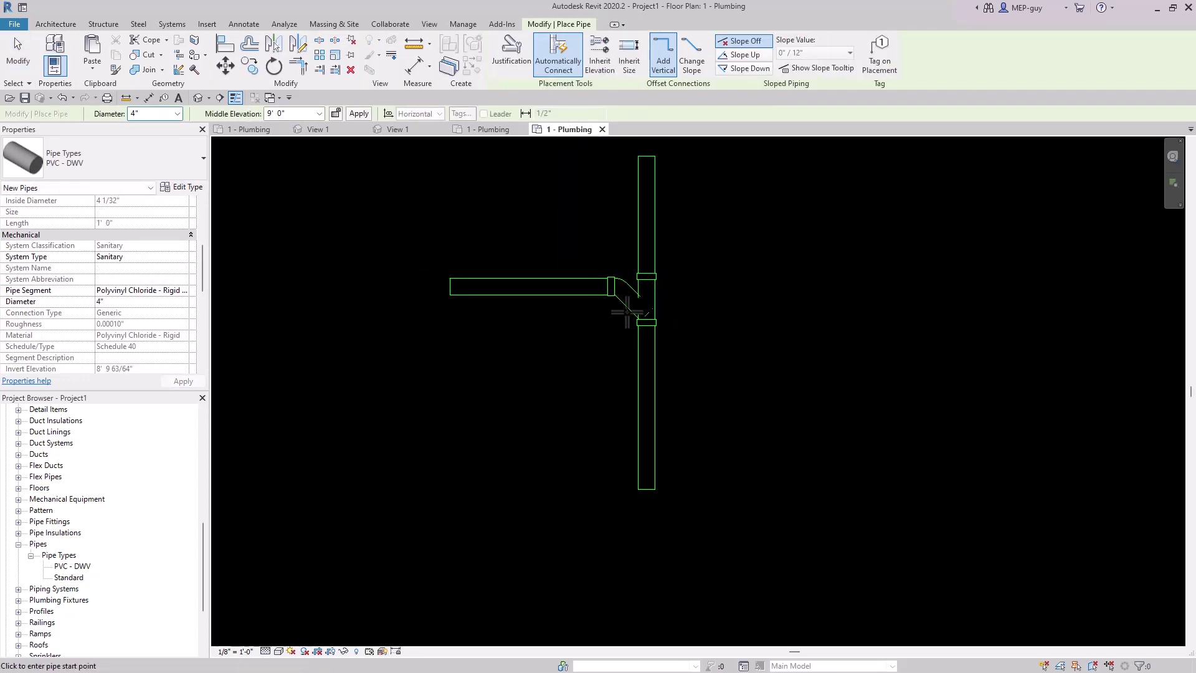
- Draw a 4" PVC - DWV branch about 1'-9" long at 45° into the vertical pipe below the horizontal branch
left_click(601, 353)
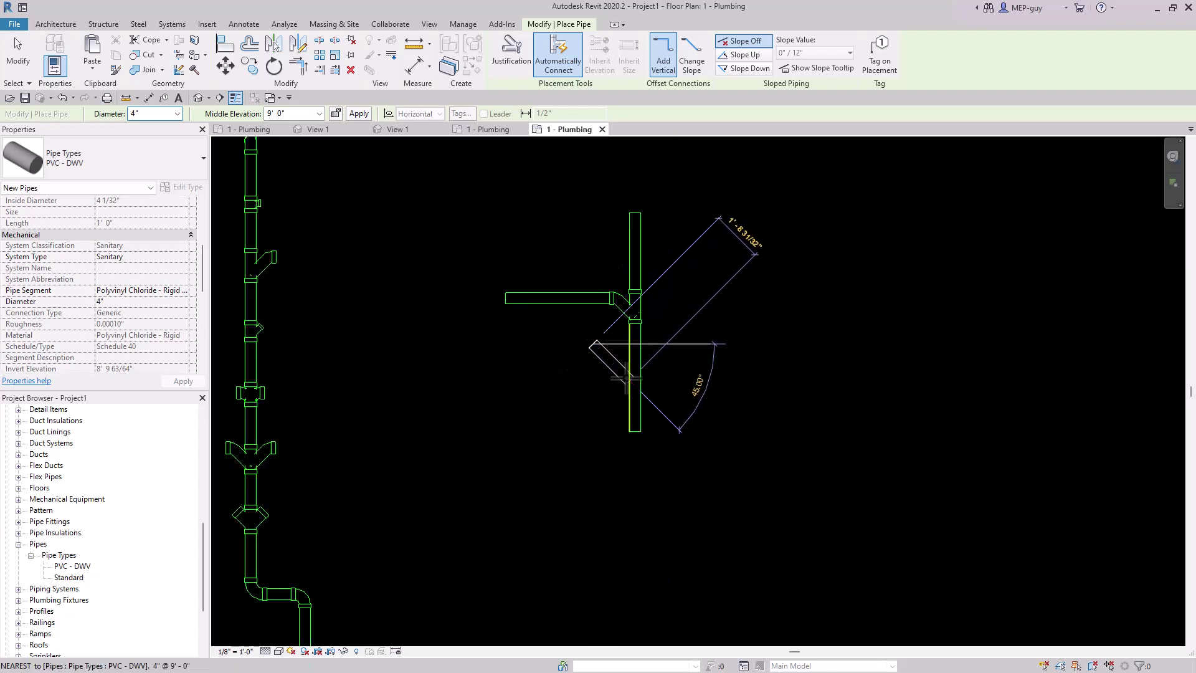
left_click(628, 377)
scroll(647, 389, "up", 4)
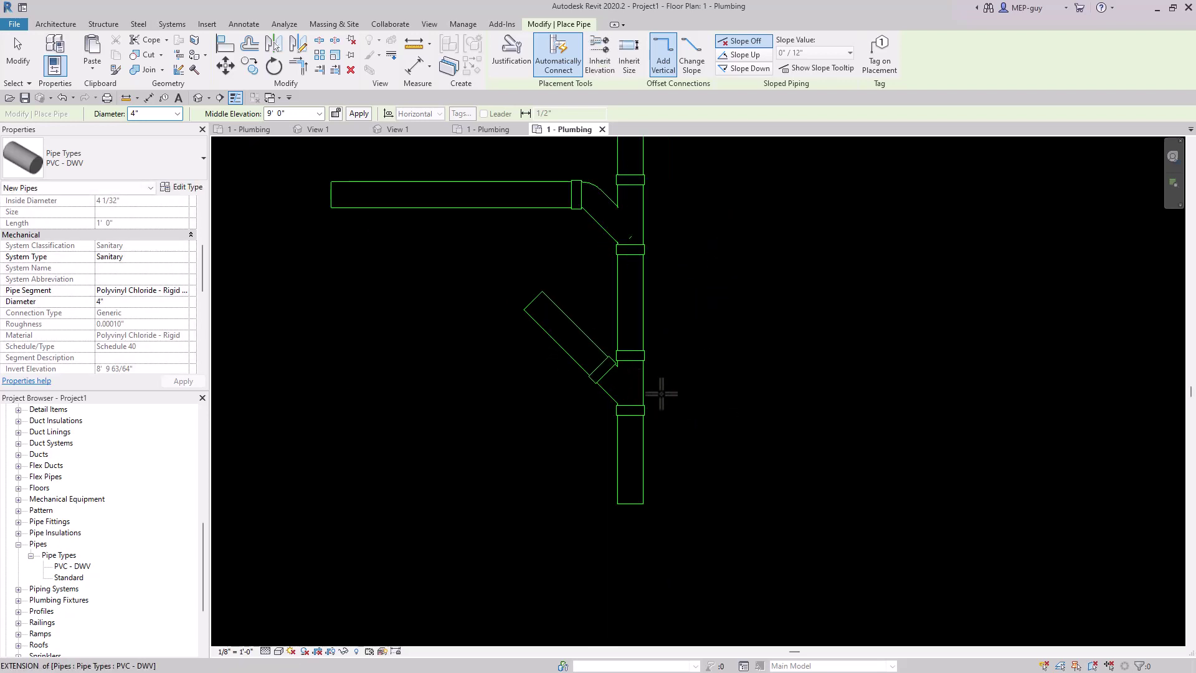
scroll(651, 393, "down", 2)
scroll(988, 373, "down", 4)
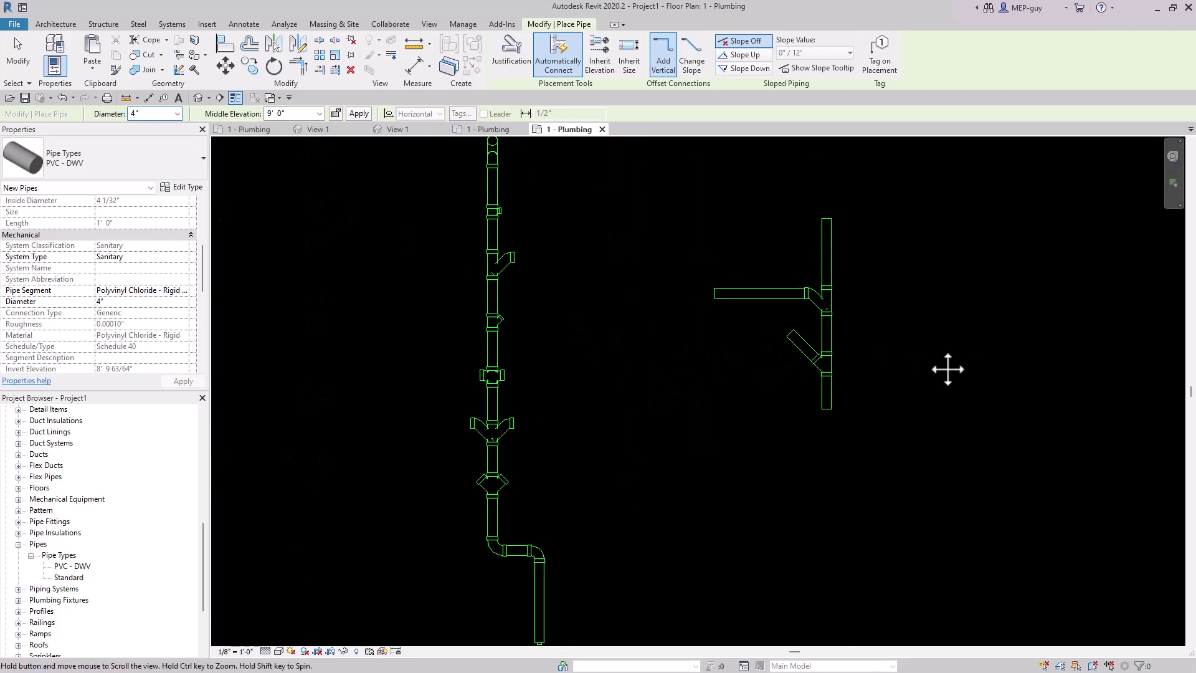
key("Escape")
- Delete the pasted fittings model group from the new project, leaving only the test piping
scroll(826, 401, "down", 2)
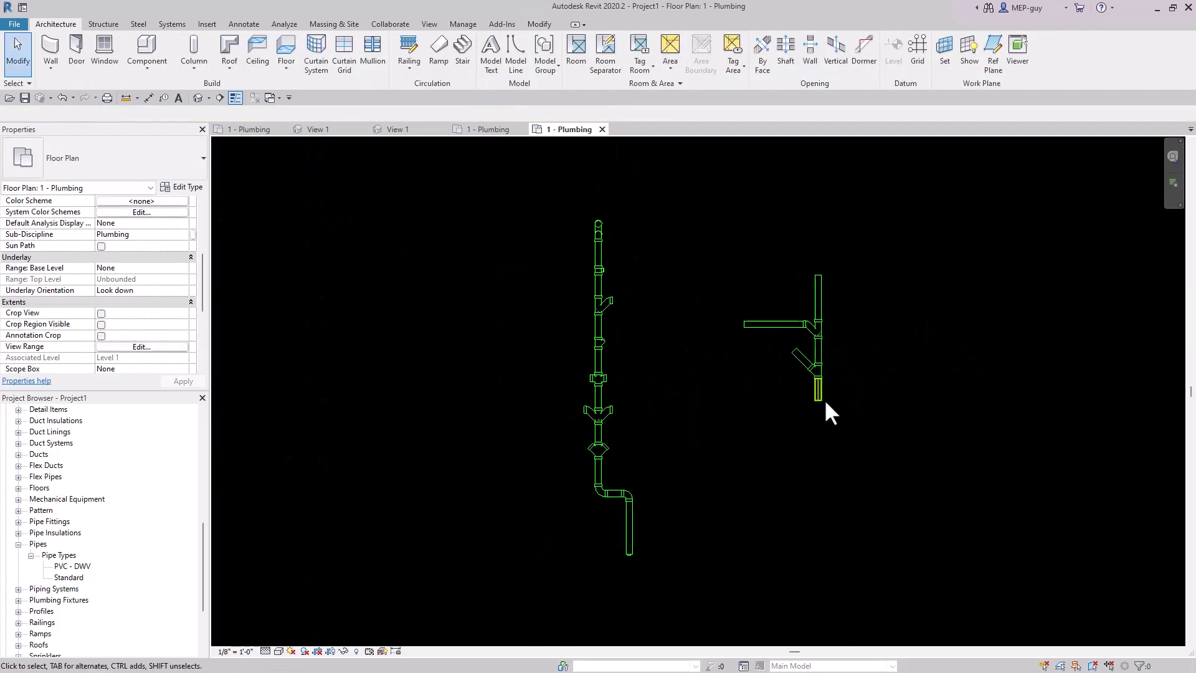
left_click(597, 343)
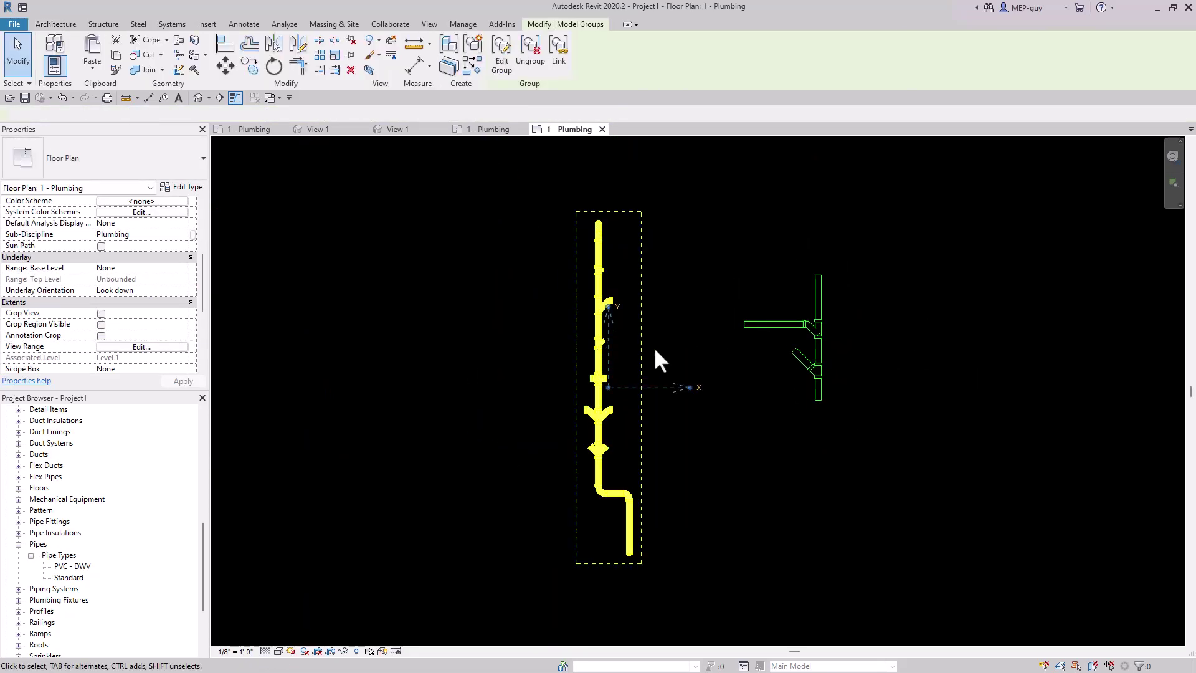
key("Delete")
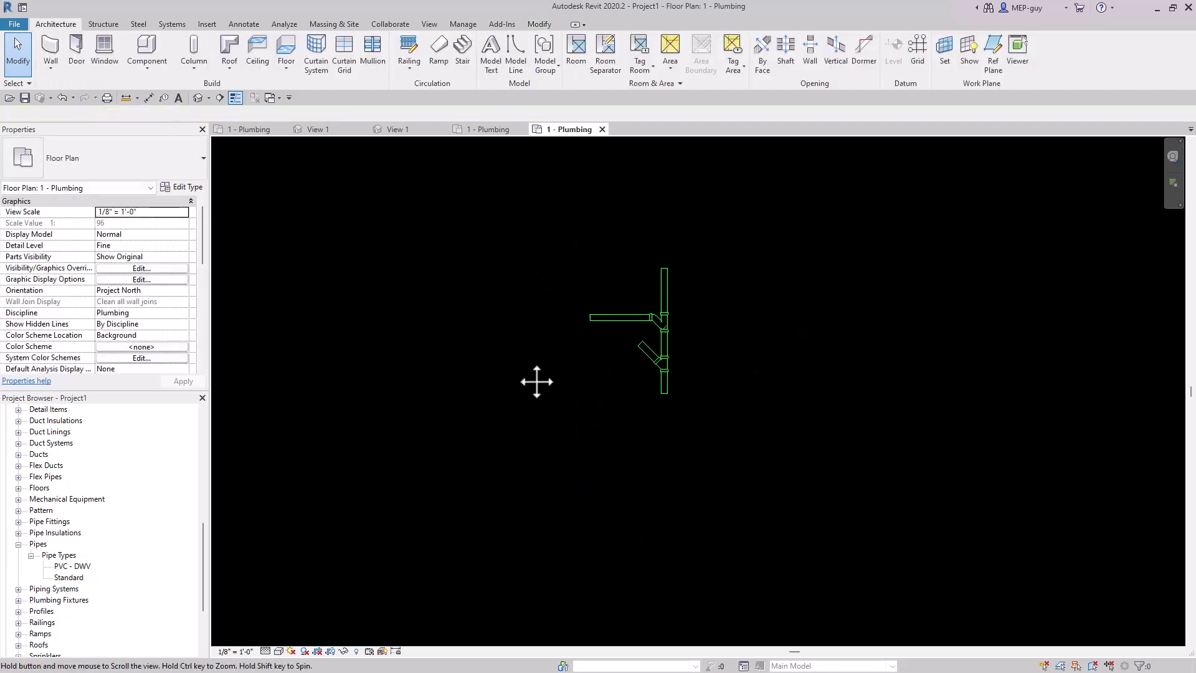
scroll(530, 335, "up", 2)
middle_click_drag(533, 339, 611, 395)
scroll(611, 395, "up", 1)
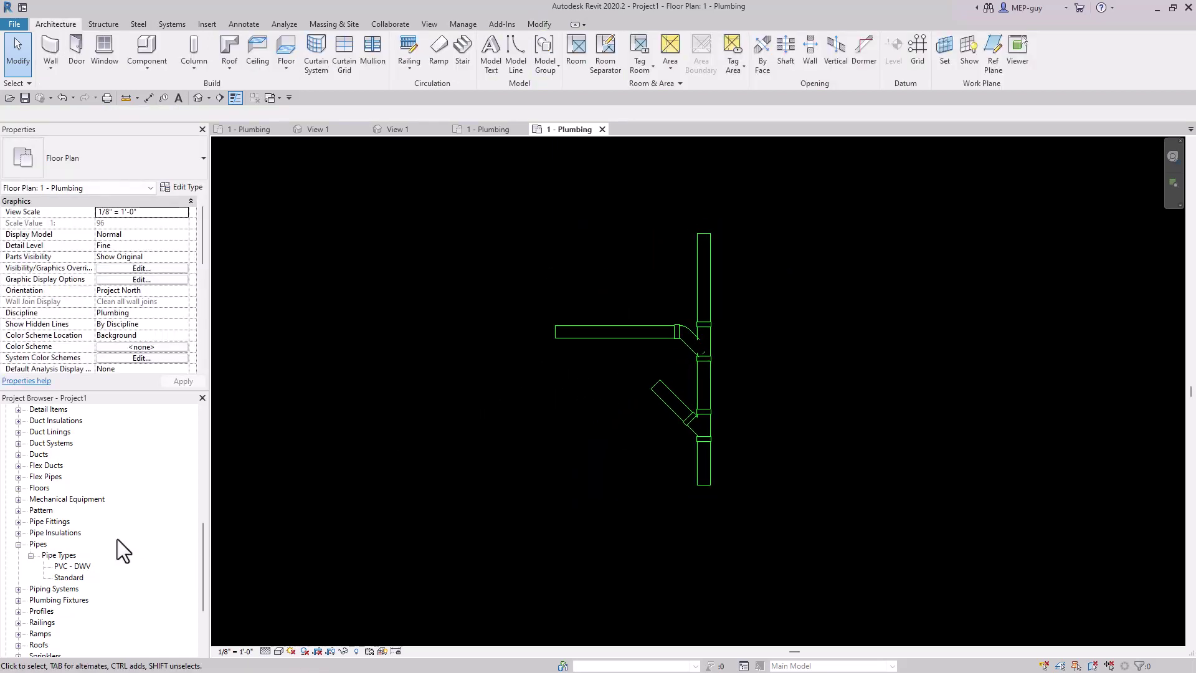
- Expand the new project's Pipe Fittings families and review the fittings loaded with the pasted group
scroll(75, 521, "down", 3)
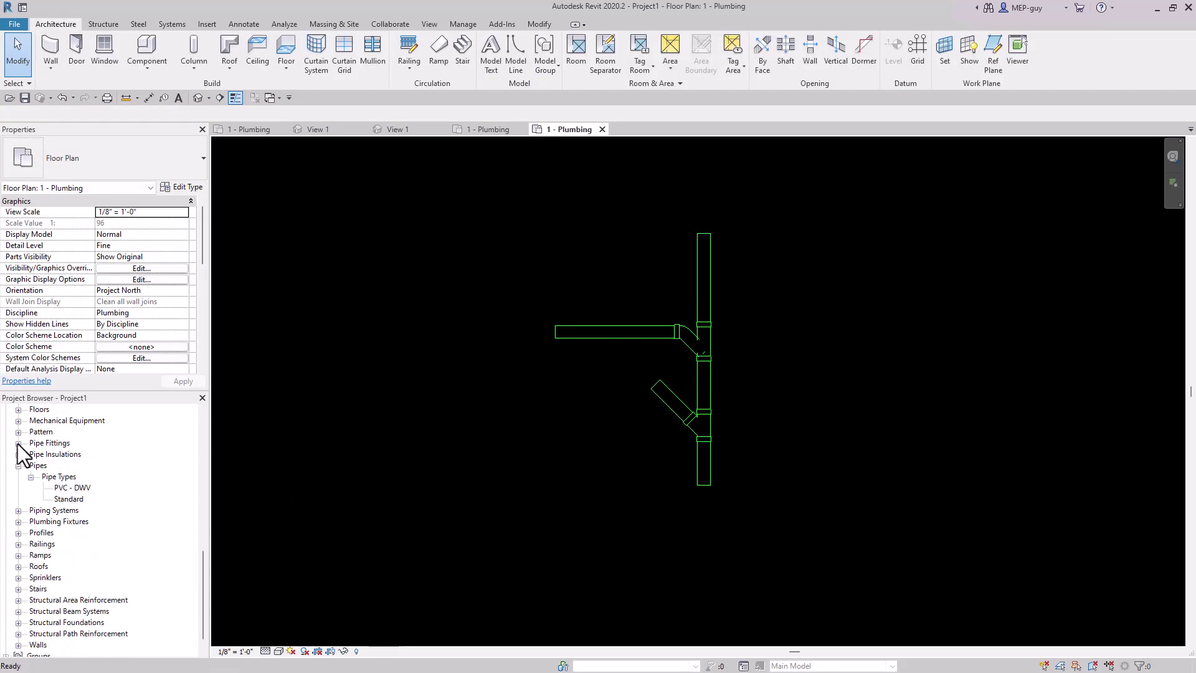
left_click(17, 444)
scroll(81, 472, "down", 1)
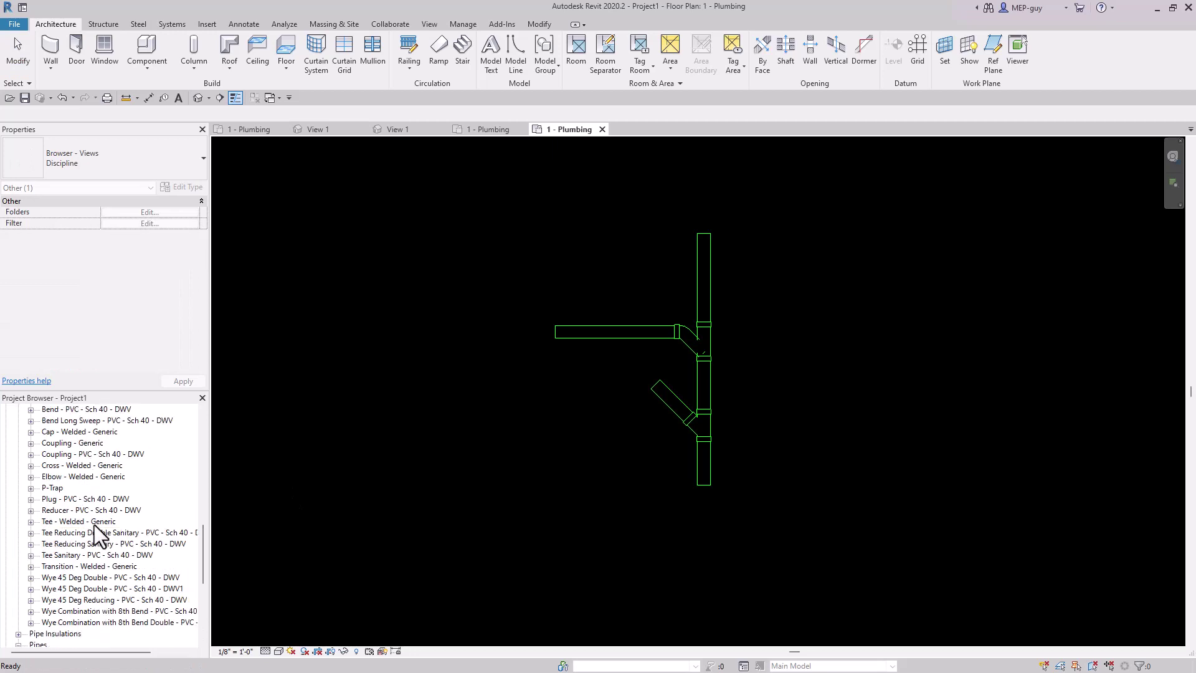
scroll(116, 543, "up", 1)
scroll(110, 510, "down", 1)
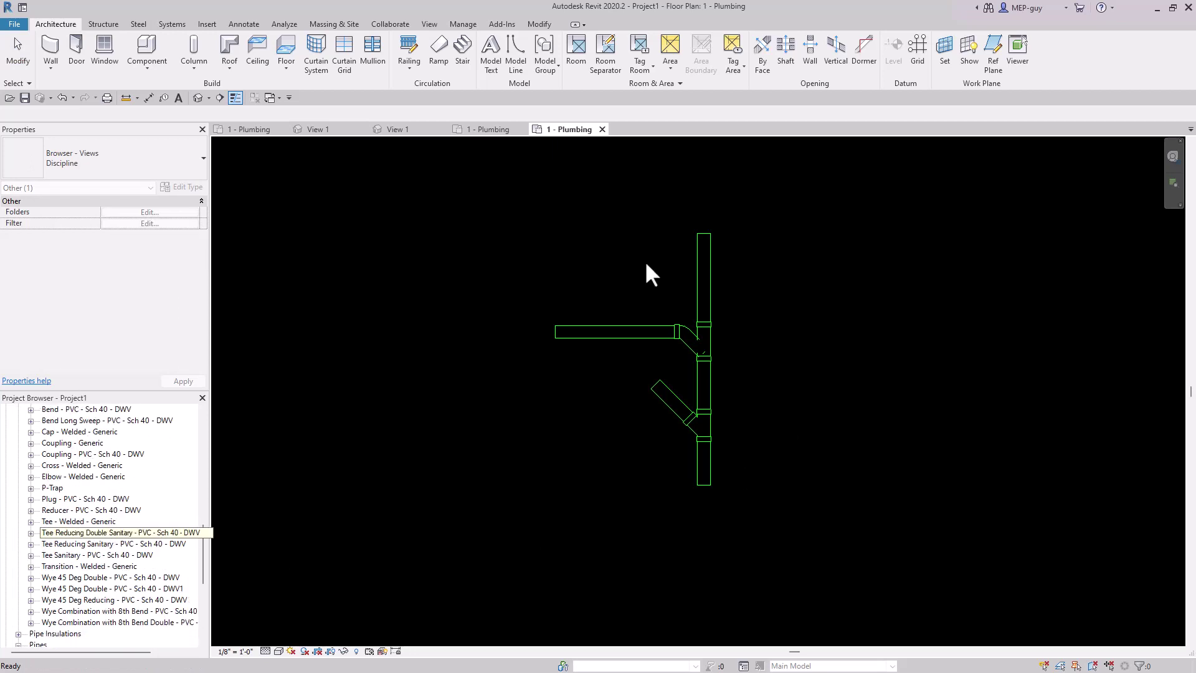
- In the MEP GUY FITTINGS TEMPLATE plumbing plan, select the lowest vertical pipe inside the fittings group and open its type properties
left_click(492, 129)
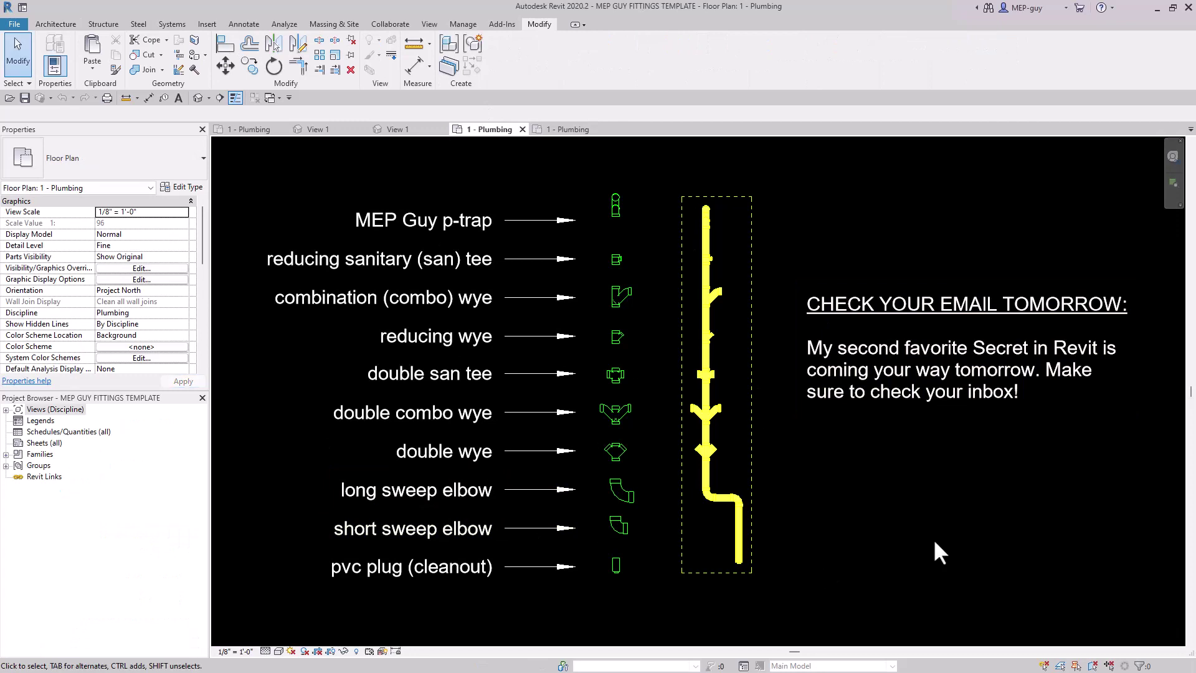
scroll(824, 503, "down", 1)
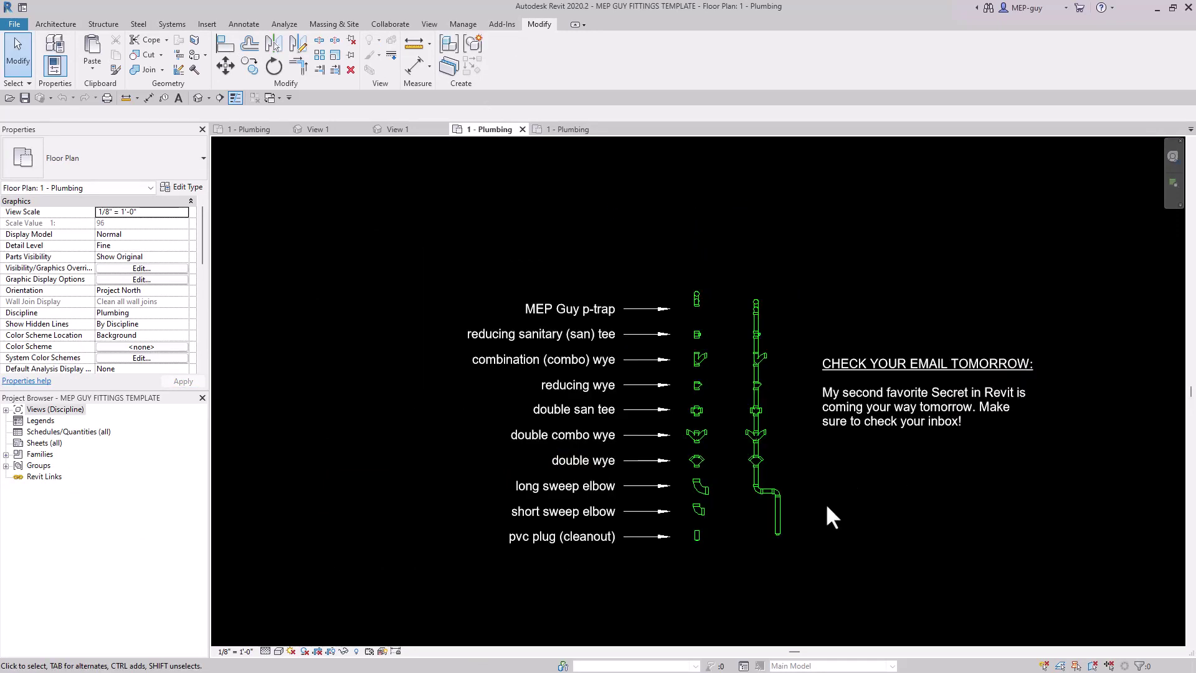
scroll(771, 512, "up", 4)
key("Tab")
left_click(704, 510)
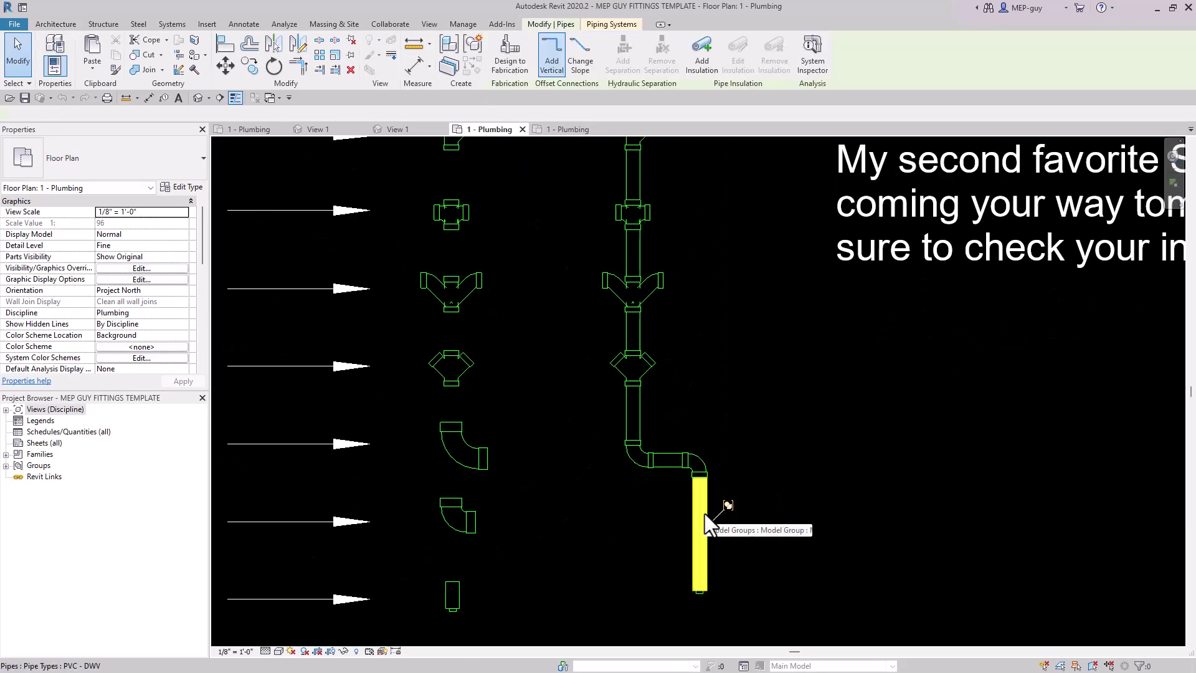
left_click(180, 188)
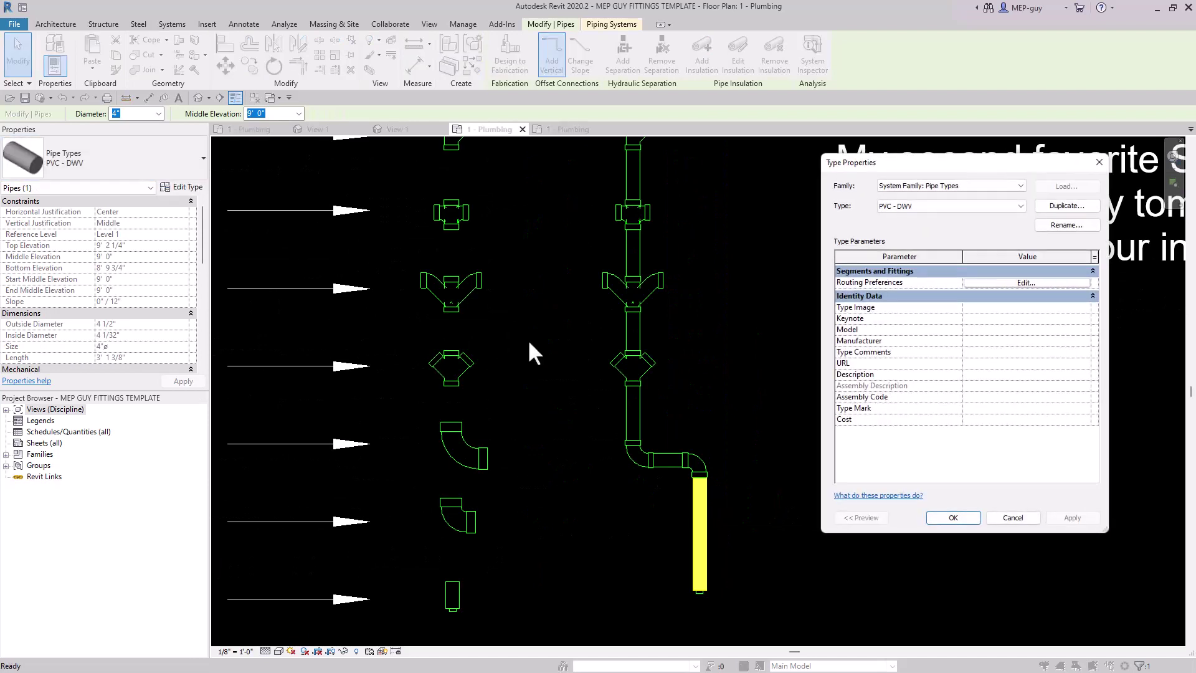
- Review the junction, cross and other fitting assignments in the PVC - DWV routing preferences, then close the type properties and deselect the pipe
left_click(1026, 283)
scroll(648, 362, "down", 1)
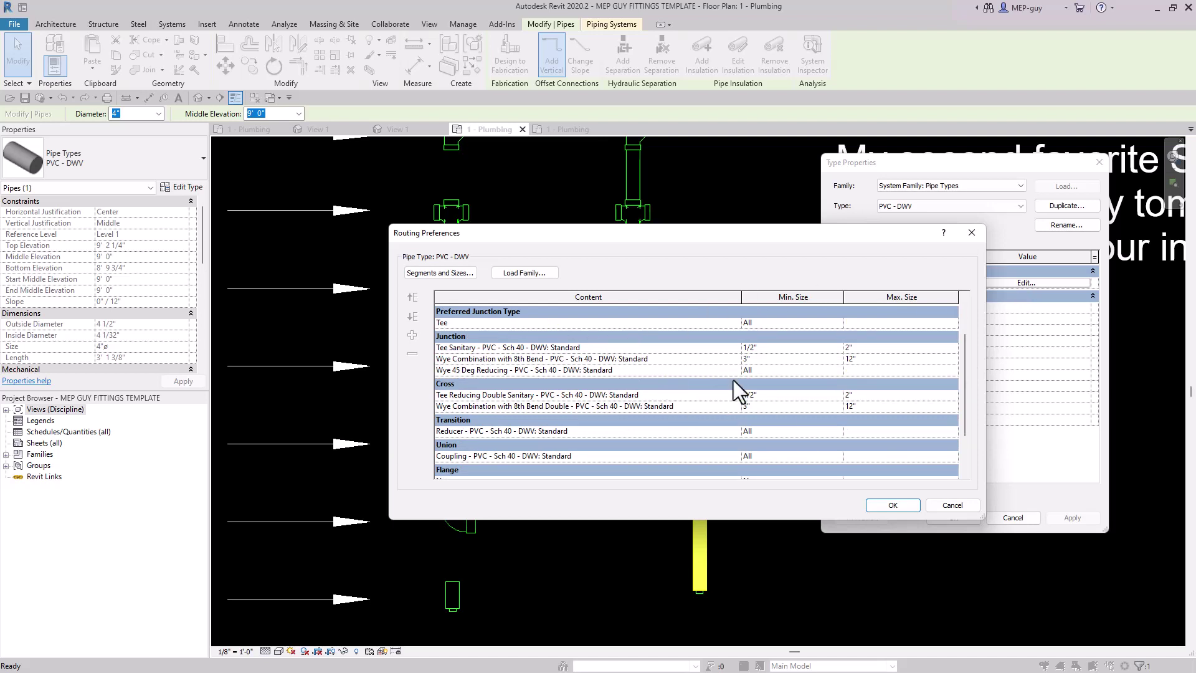
scroll(654, 386, "down", 1)
scroll(673, 396, "up", 2)
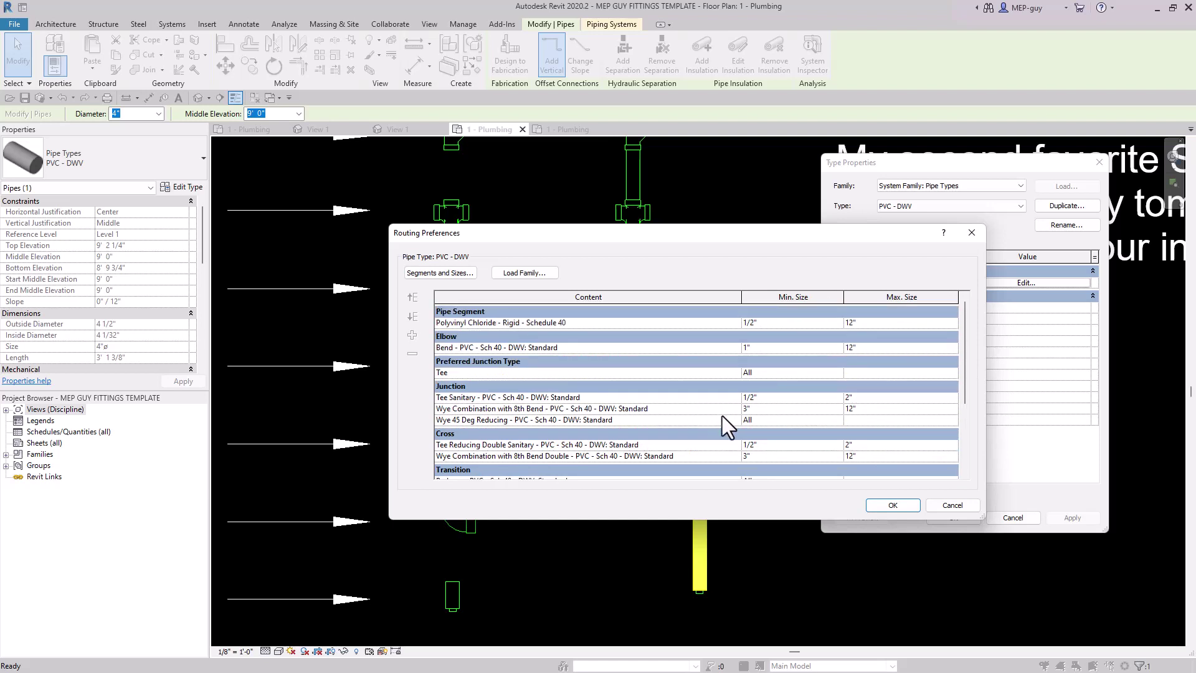
left_click(891, 505)
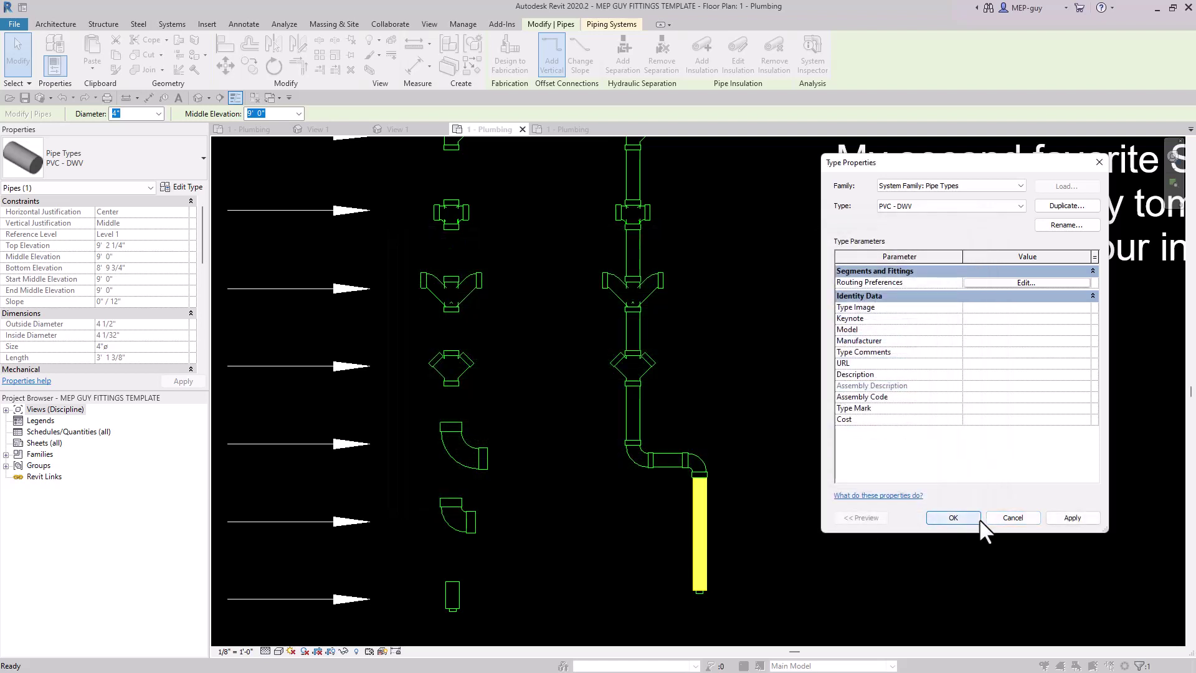
left_click(1018, 519)
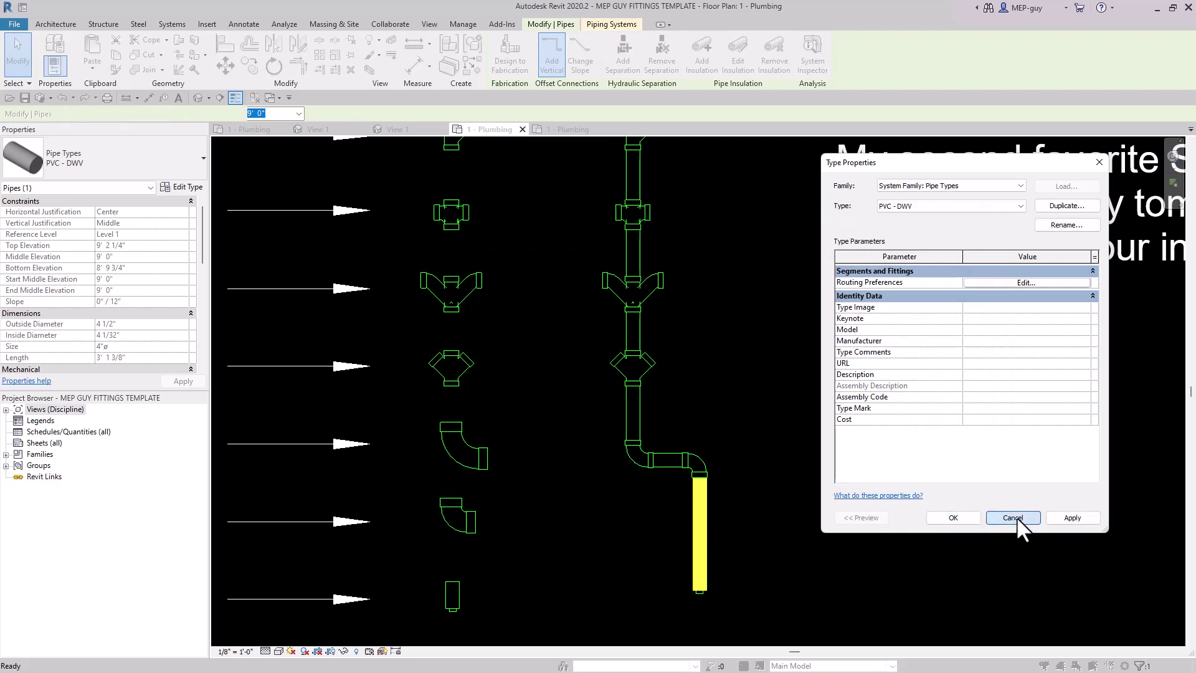
scroll(741, 492, "down", 3)
left_click(787, 488)
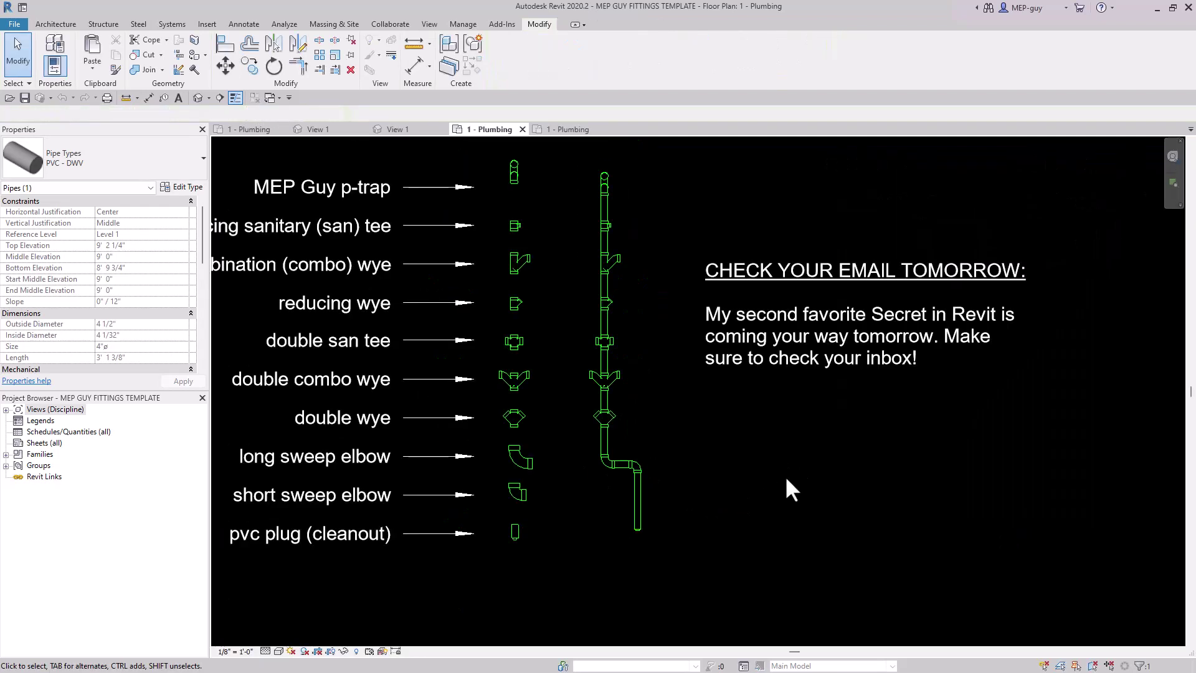
scroll(788, 488, "up", 1)
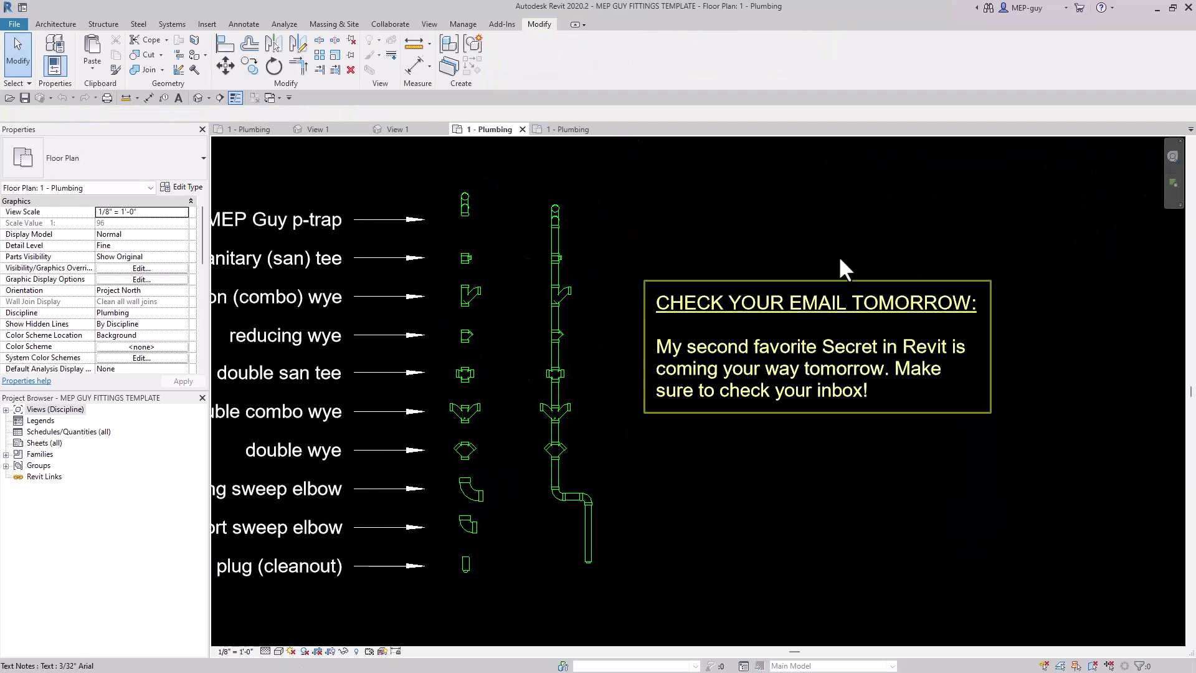